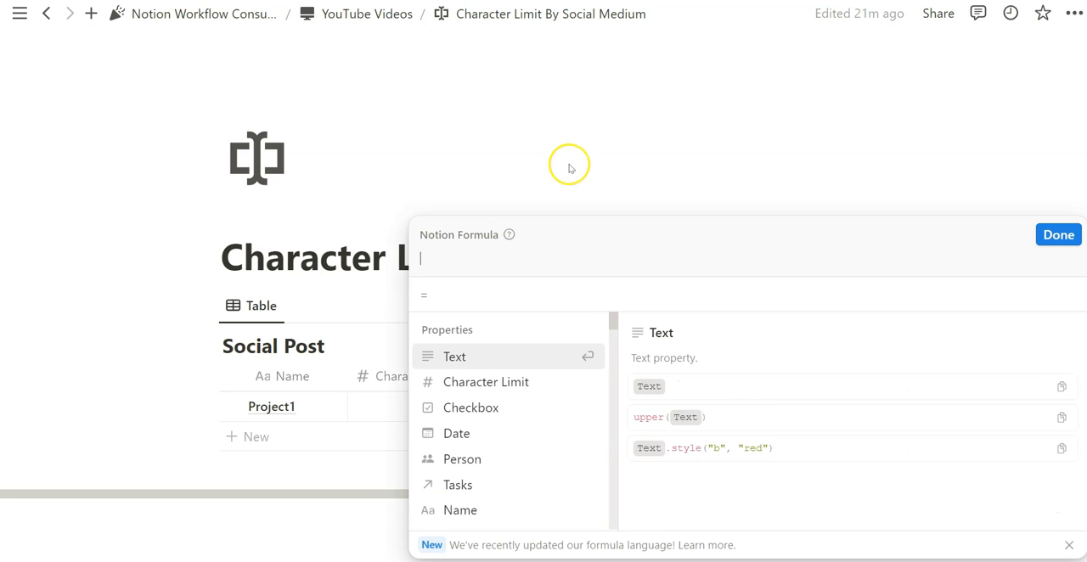
Start an ifs formula whose condition checks whether length(Text) is greater than the Character Limit property.
{"action": "type", "text": "ifs("}
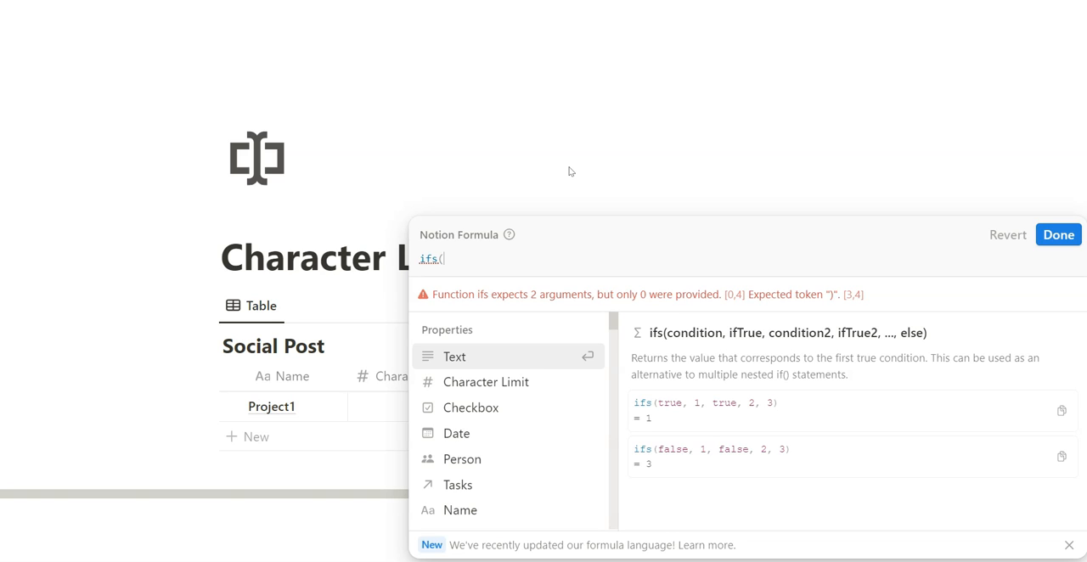
{"action": "type", "text": "length("}
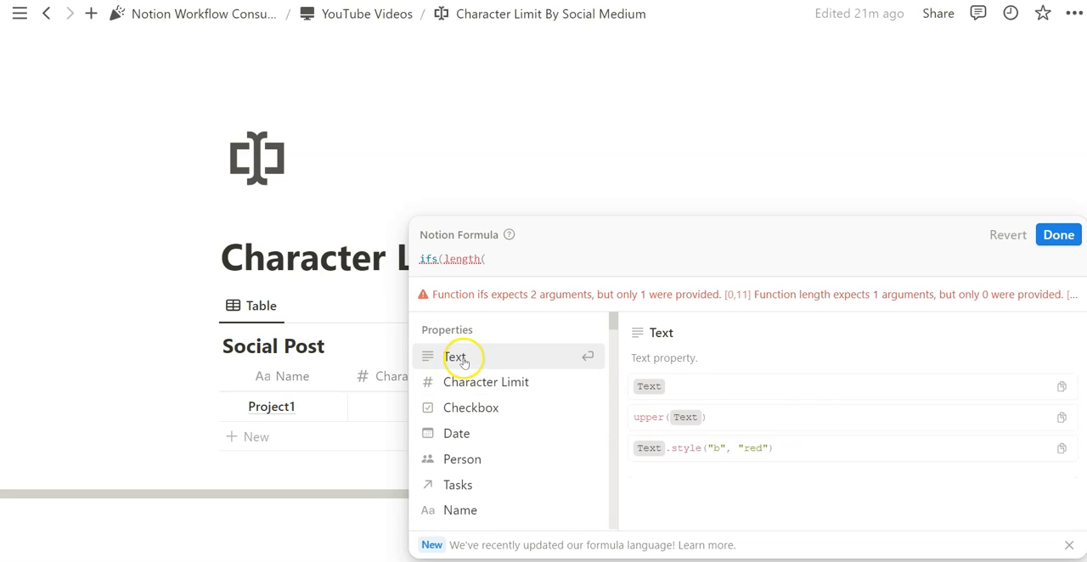
{"action": "left_click", "coordinate": [453, 357]}
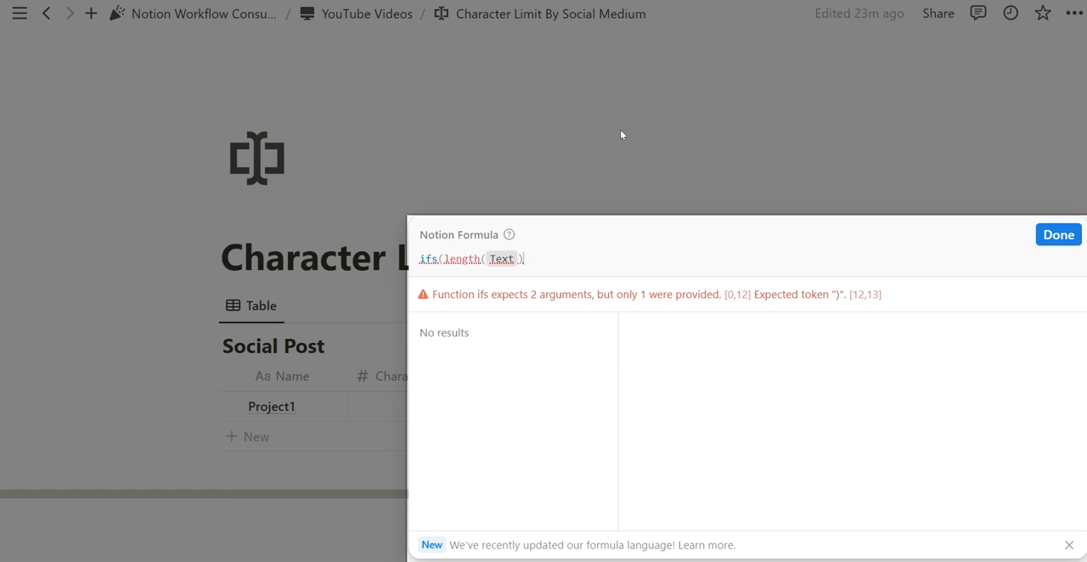
{"action": "type", "text": ">"}
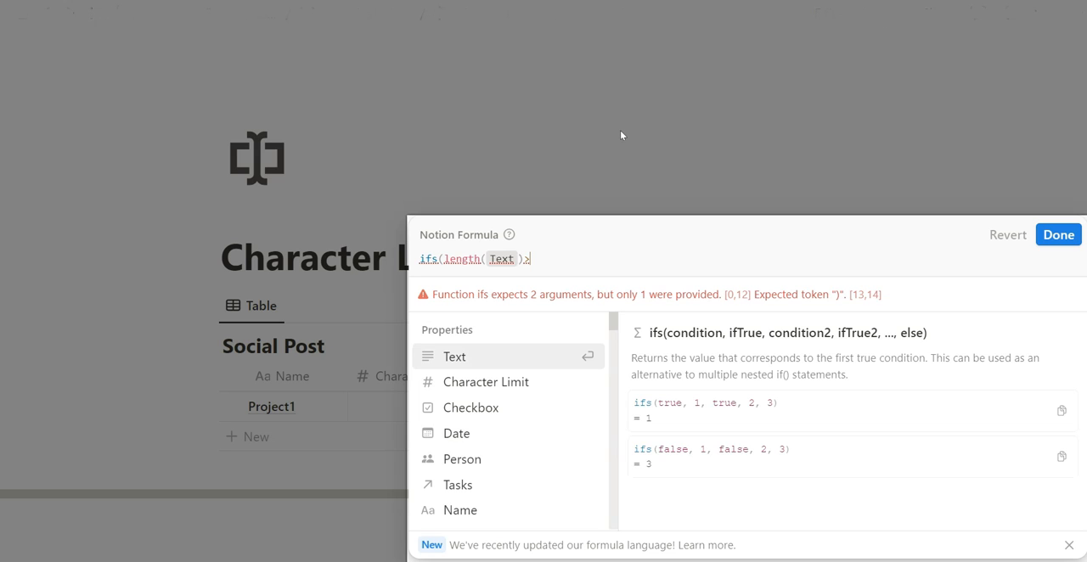
{"action": "left_click", "coordinate": [463, 382]}
Complete the ifs formula with "You went over your limit!" as the true result and "Under Limit" as the else result.
{"action": "type", "text": ","}
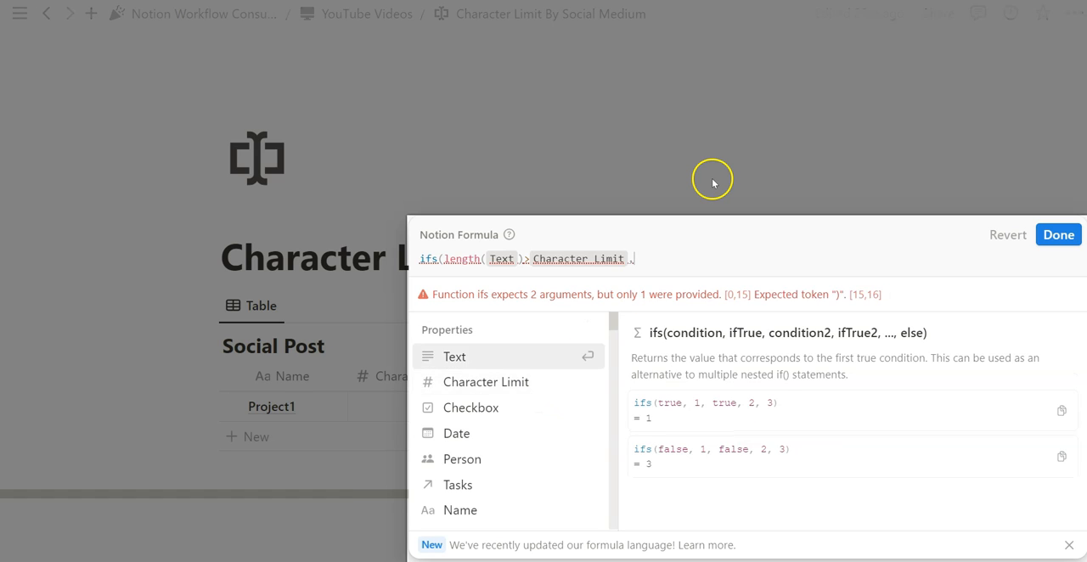
{"action": "type", "text": "\"You went over your limit!\","}
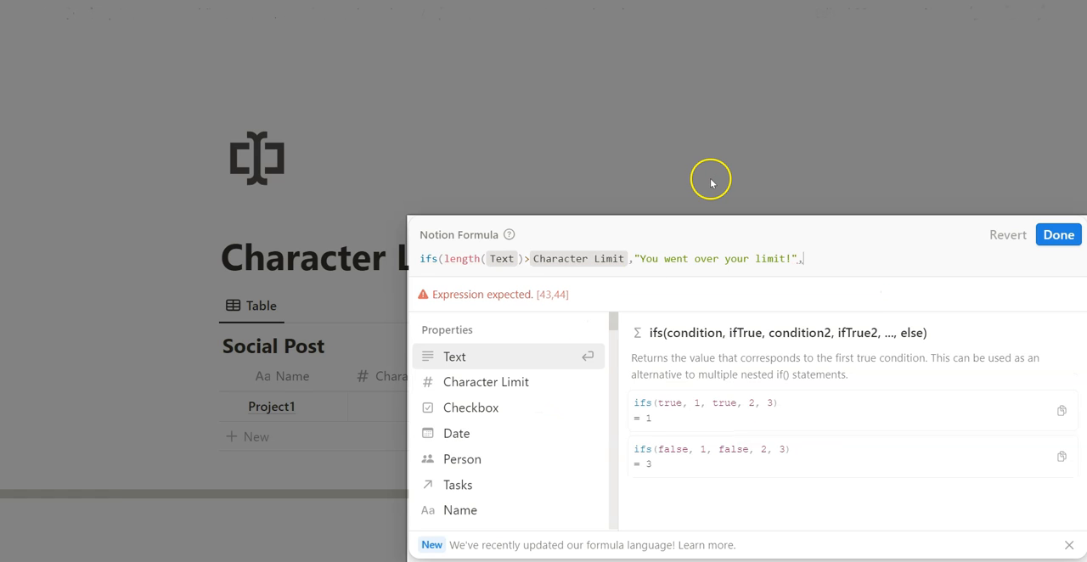
{"action": "type", "text": " \"Under Limit\""}
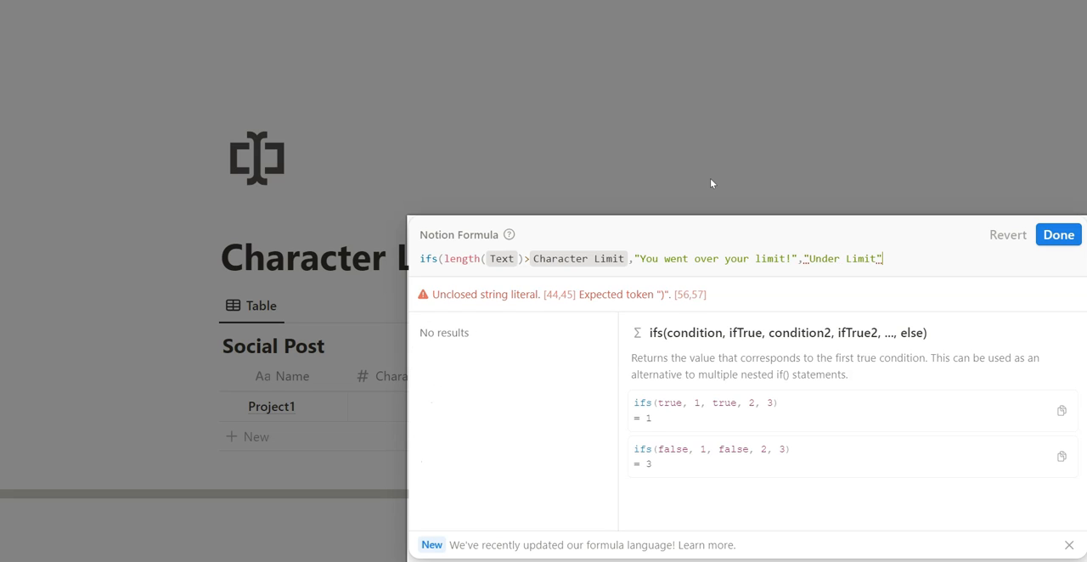
{"action": "type", "text": ")"}
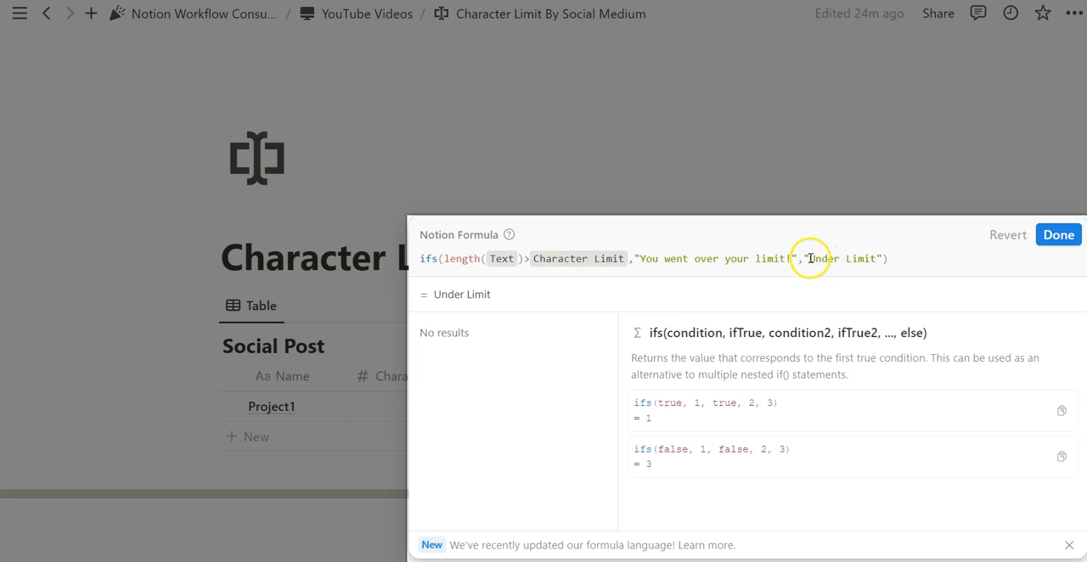
Change the comparison before Character Limit in the formula to >=.
{"action": "left_click", "coordinate": [532, 257]}
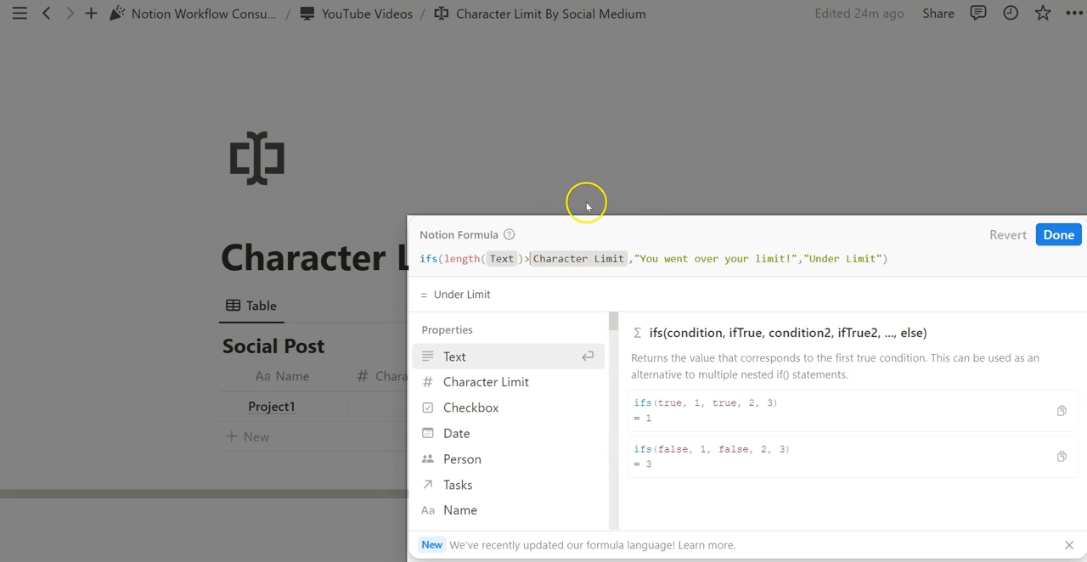
{"action": "type", "text": "="}
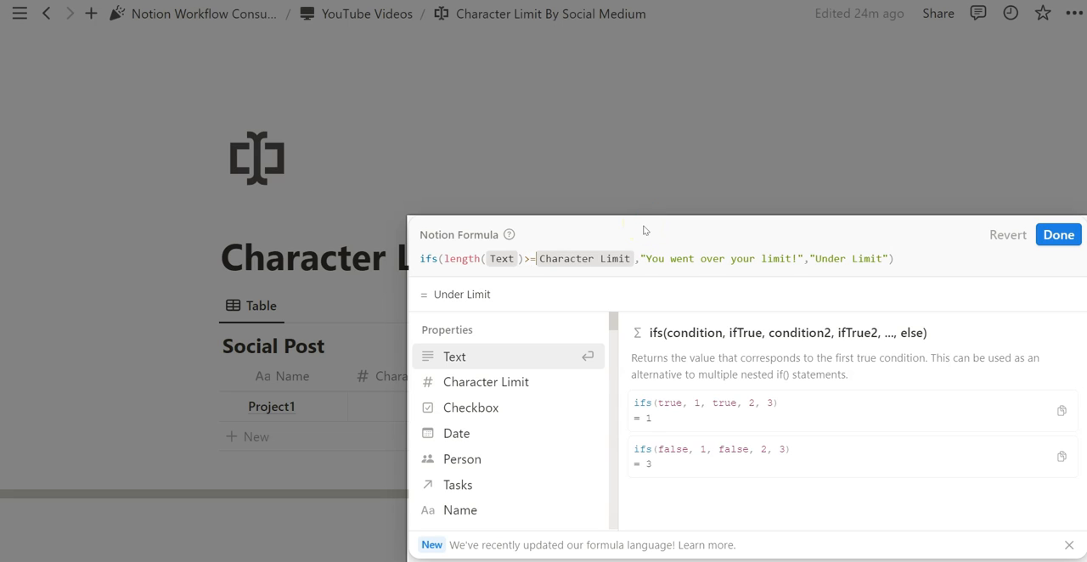
{"action": "left_click", "coordinate": [625, 234]}
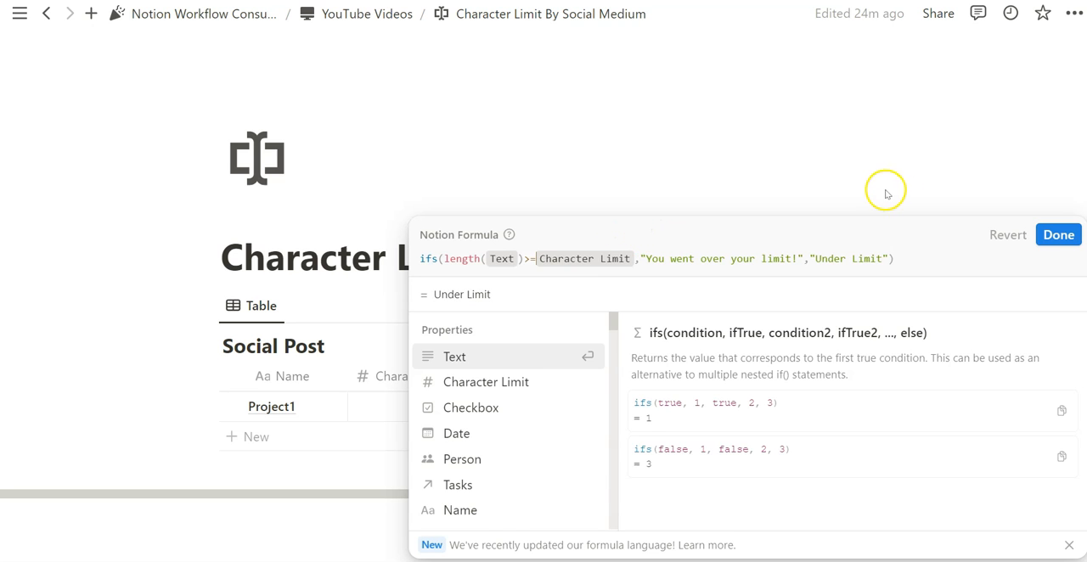
Save the formula, create a ⚠️ emoji in the empty block below the table, and paste it at both ends of the over-limit message.
{"action": "left_click", "coordinate": [1058, 235]}
{"action": "left_click", "coordinate": [266, 515]}
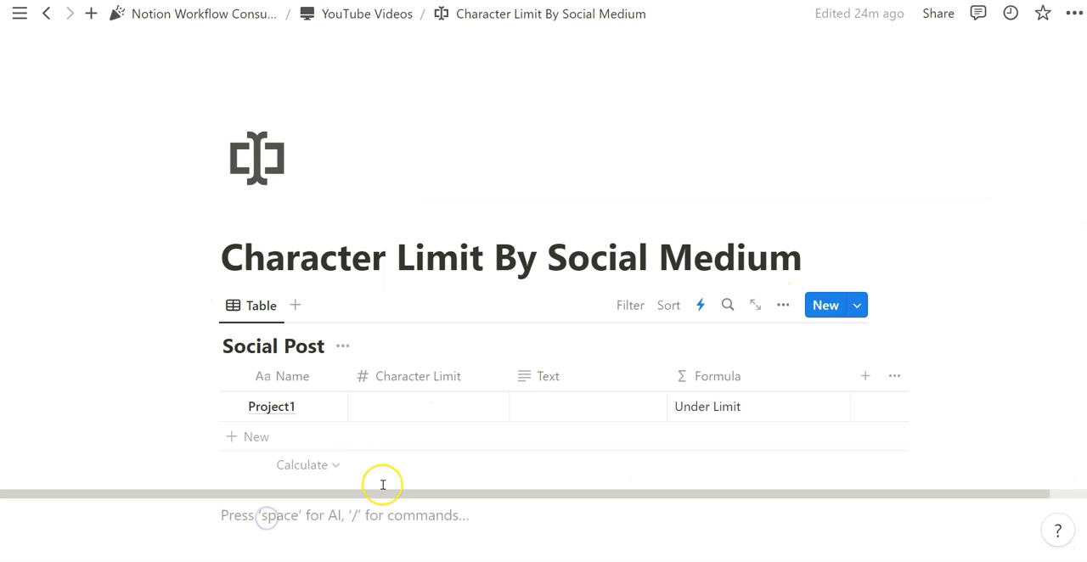
{"action": "type", "text": ":warn"}
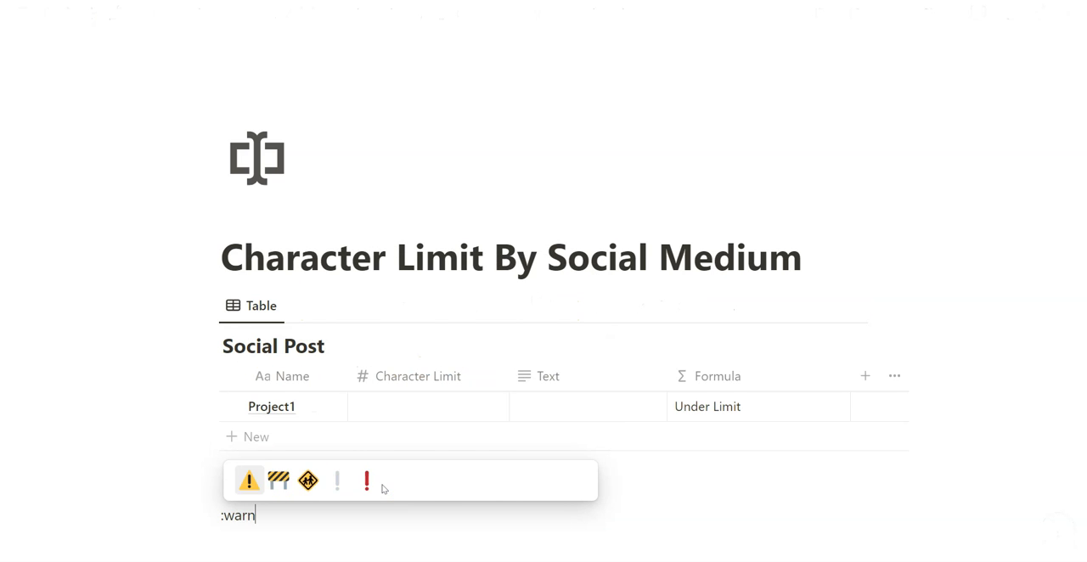
{"action": "left_click", "coordinate": [367, 481]}
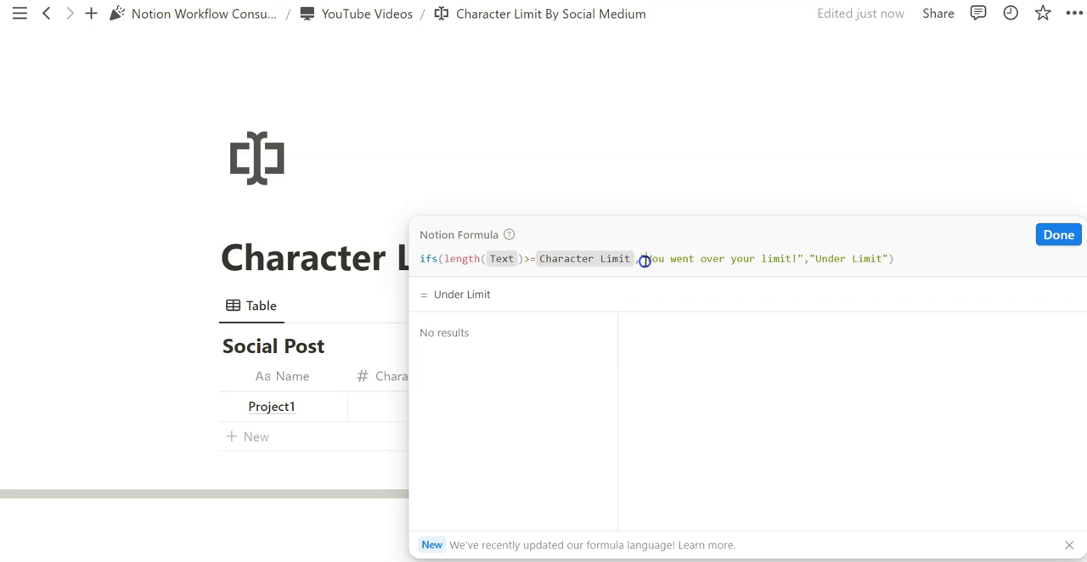
{"action": "type", "text": "⚠️"}
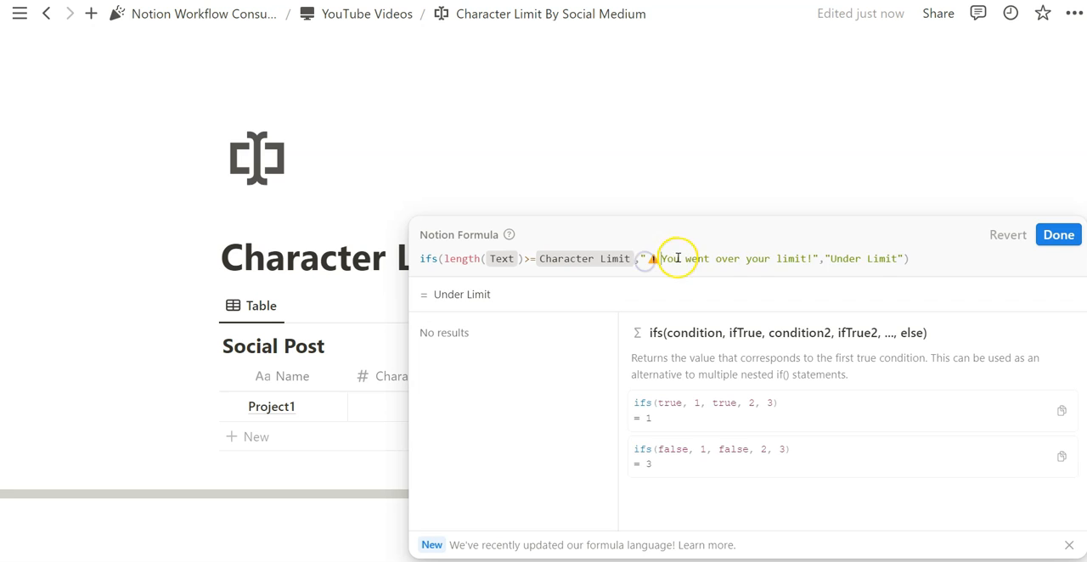
Fill Project1 with a Character Limit of 2 and the text "Hey", and widen the Formula column.
{"action": "left_click", "coordinate": [421, 405]}
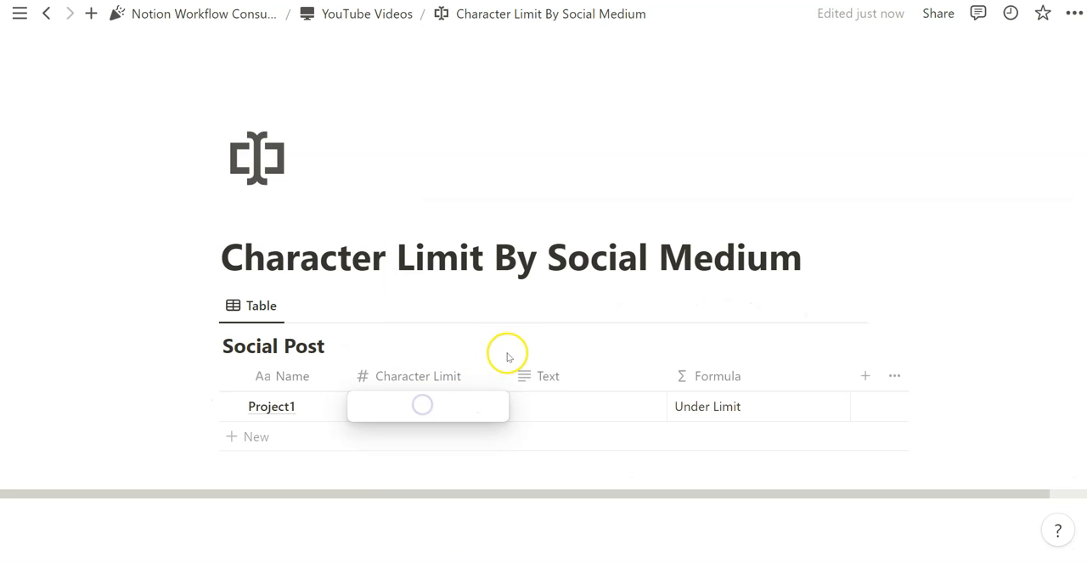
{"action": "type", "text": "2"}
{"action": "left_click", "coordinate": [564, 405]}
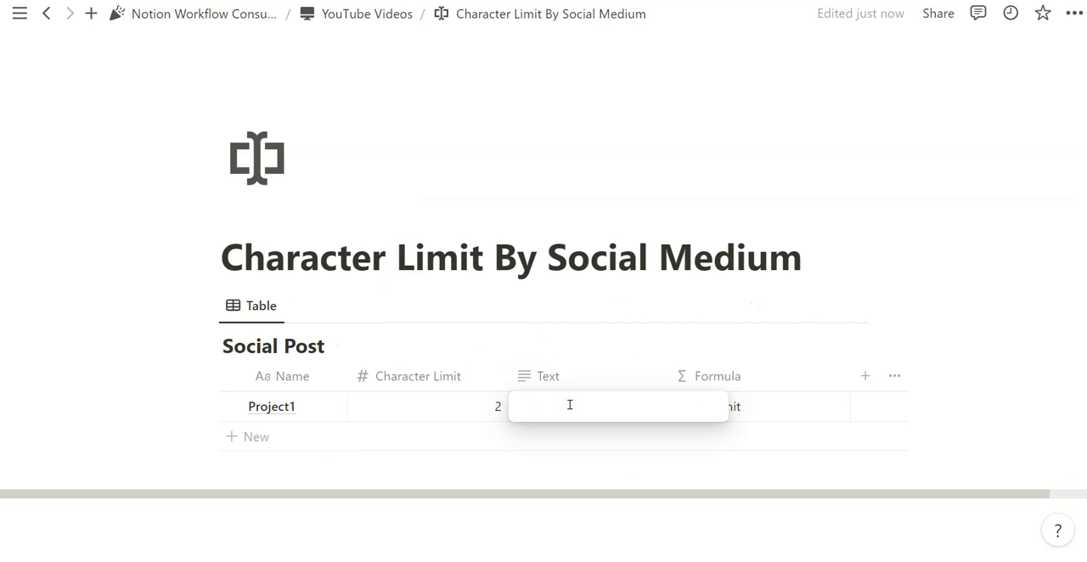
{"action": "type", "text": "Hey"}
{"action": "left_click_drag", "start_coordinate": [849, 376], "coordinate": [894, 377]}
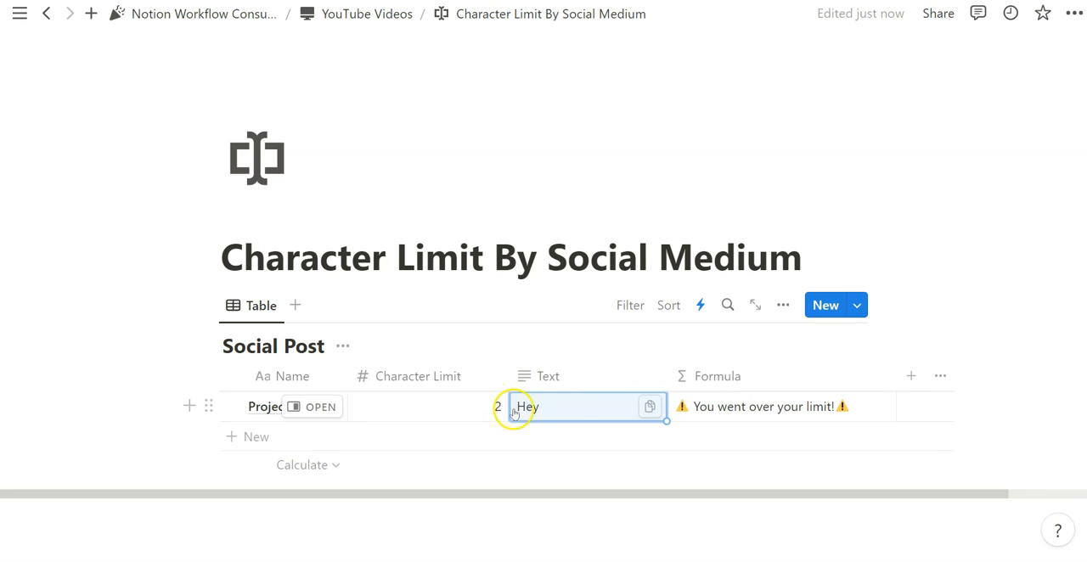
Set Project1's Character Limit to 3.
{"action": "left_click", "coordinate": [493, 408]}
{"action": "key", "text": "BackSpace"}
{"action": "type", "text": "3"}
{"action": "key", "text": "Tab"}
Remove the equals sign from the formula's comparison so that it reads length(Text)>Character Limit.
{"action": "left_click", "coordinate": [765, 412]}
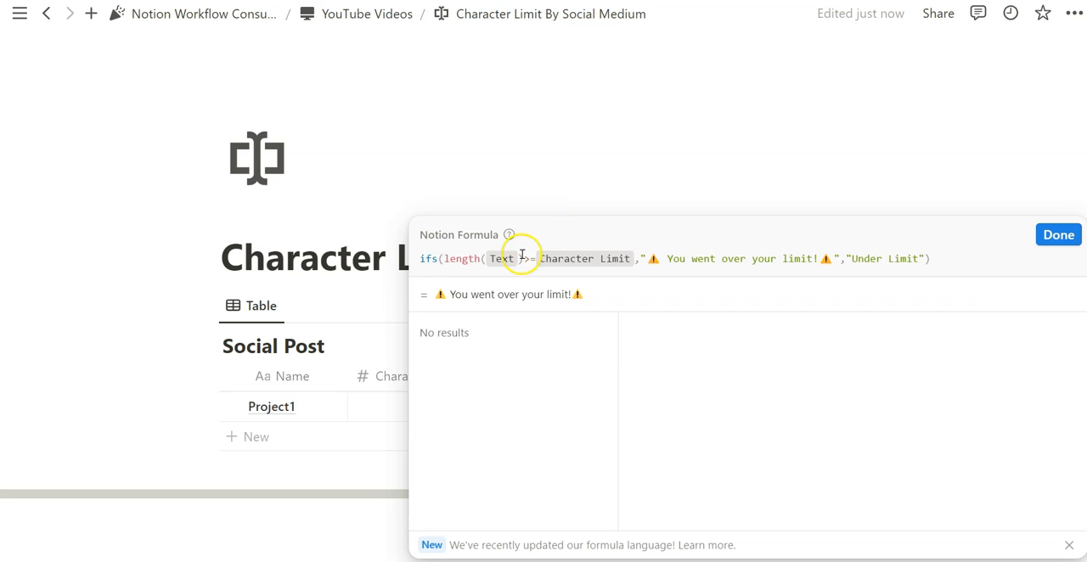
{"action": "left_click", "coordinate": [531, 260]}
{"action": "type", "text": "="}
{"action": "left_click", "coordinate": [536, 179]}
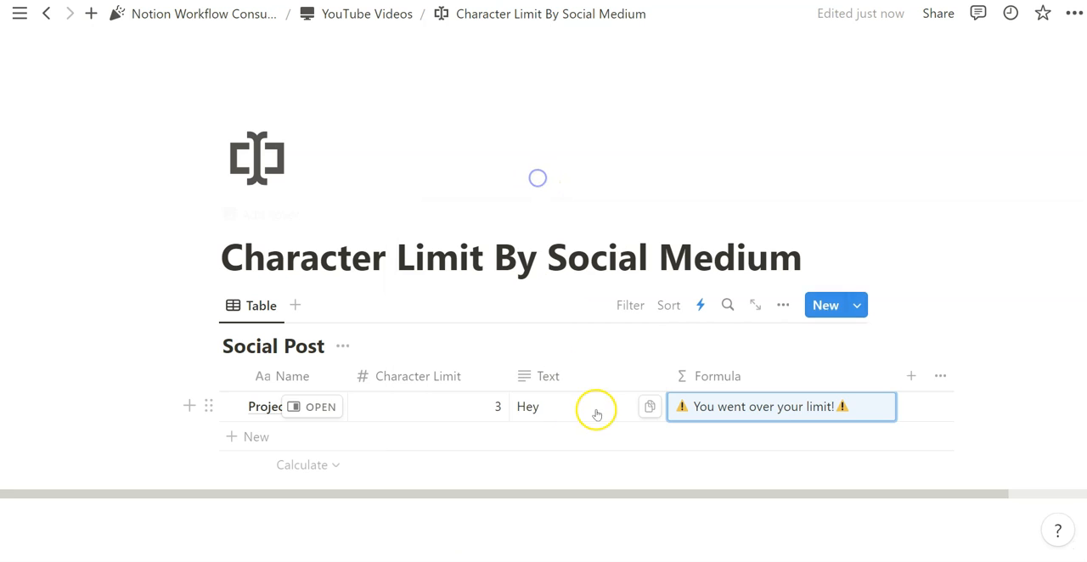
{"action": "left_click", "coordinate": [727, 411]}
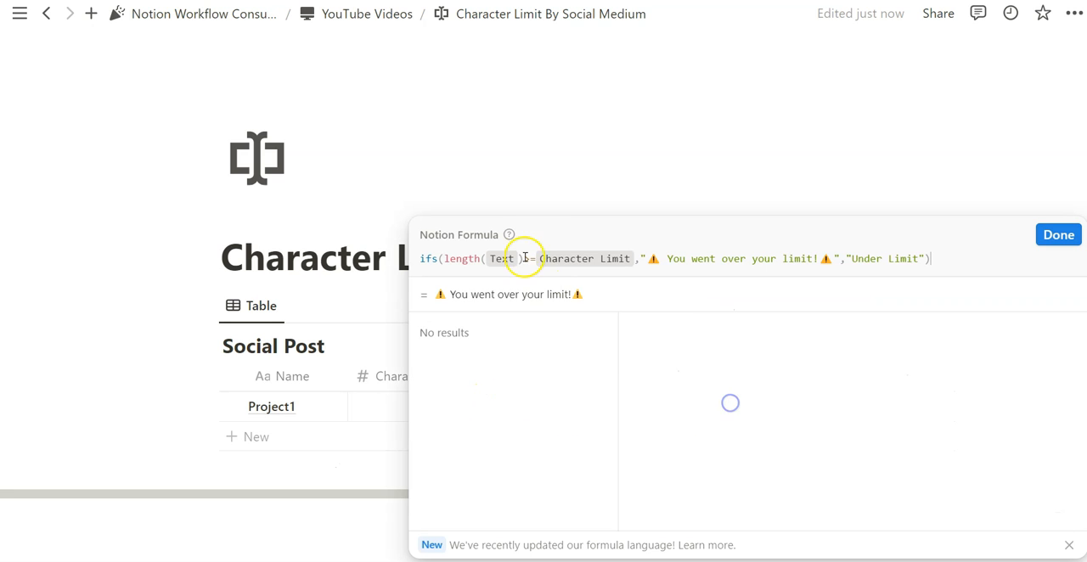
{"action": "left_click", "coordinate": [524, 188]}
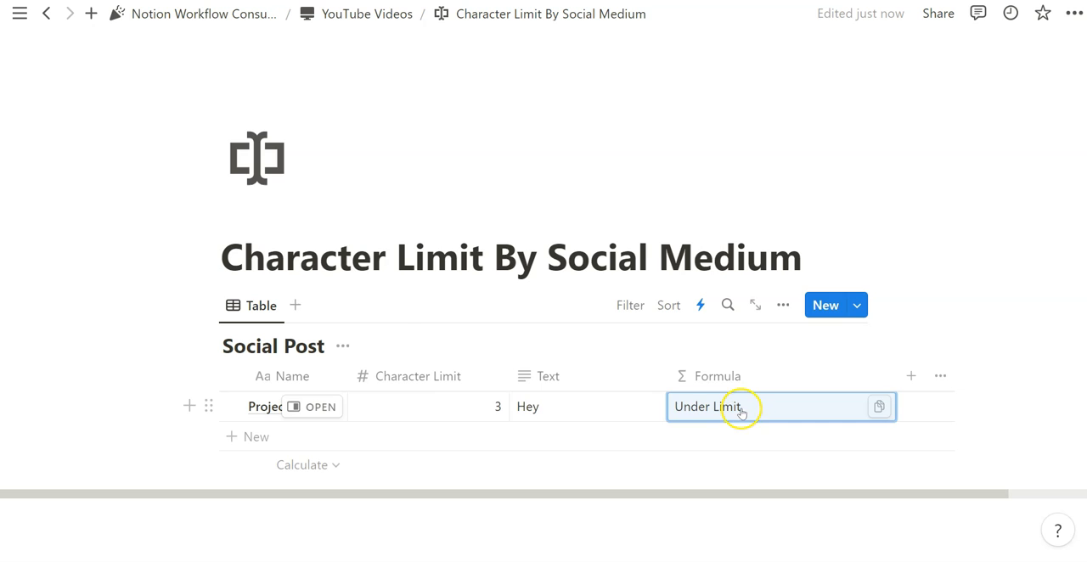
{"action": "left_click", "coordinate": [735, 407]}
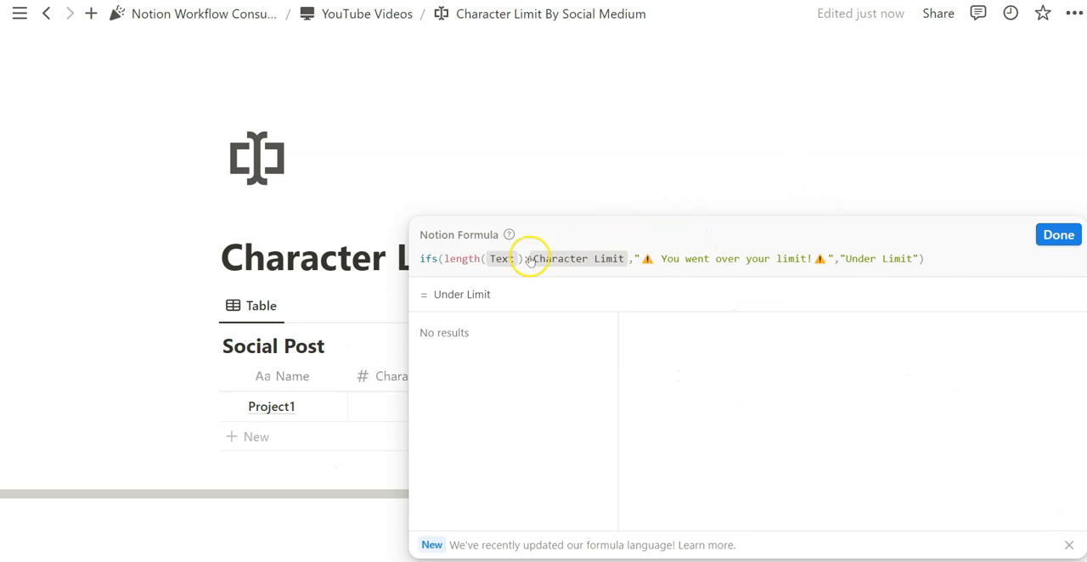
{"action": "left_click", "coordinate": [606, 170]}
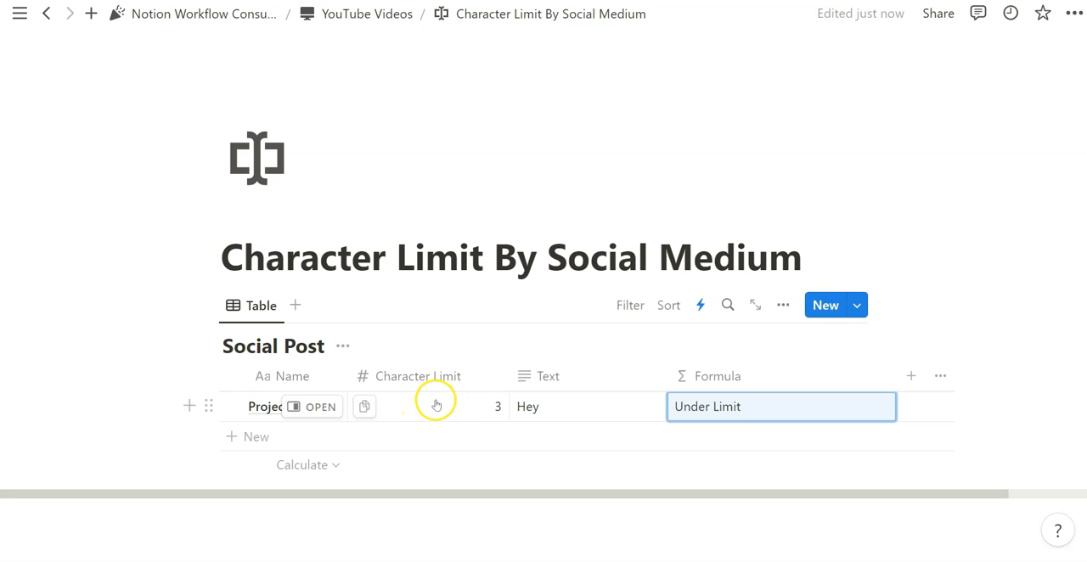
Reword the formula's over-limit message to "⚠️ You went over your limit by", without the trailing emoji and exclamation mark.
{"action": "left_click", "coordinate": [734, 415]}
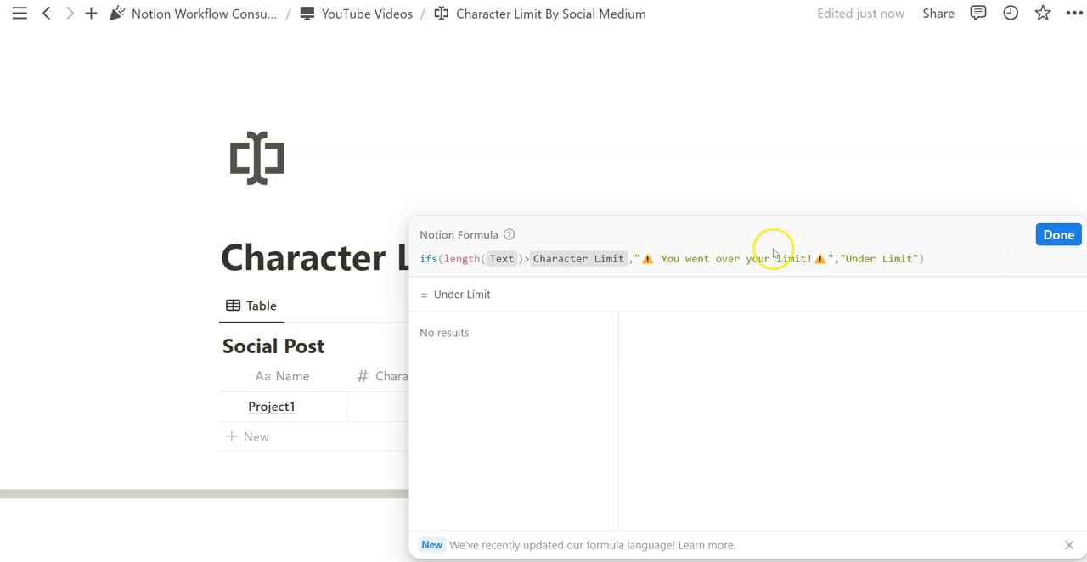
{"action": "left_click", "coordinate": [661, 260]}
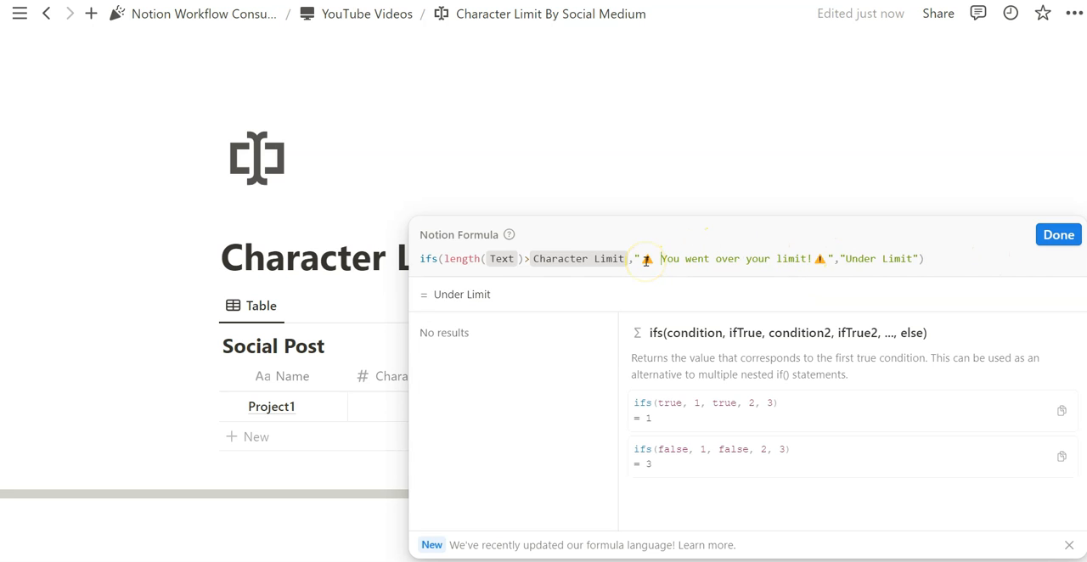
{"action": "left_click_drag", "start_coordinate": [643, 260], "coordinate": [826, 258]}
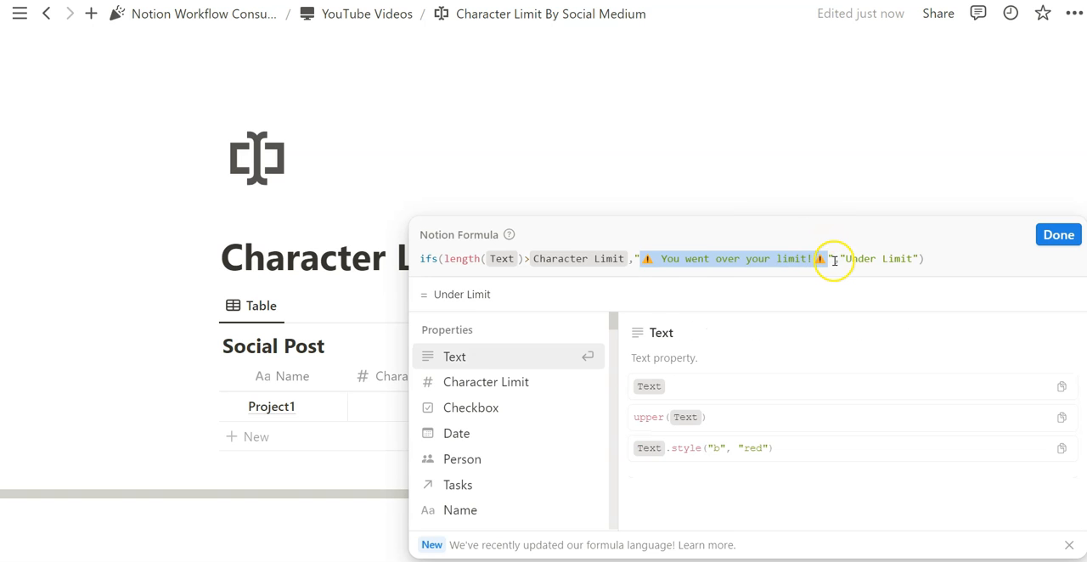
{"action": "left_click", "coordinate": [834, 260]}
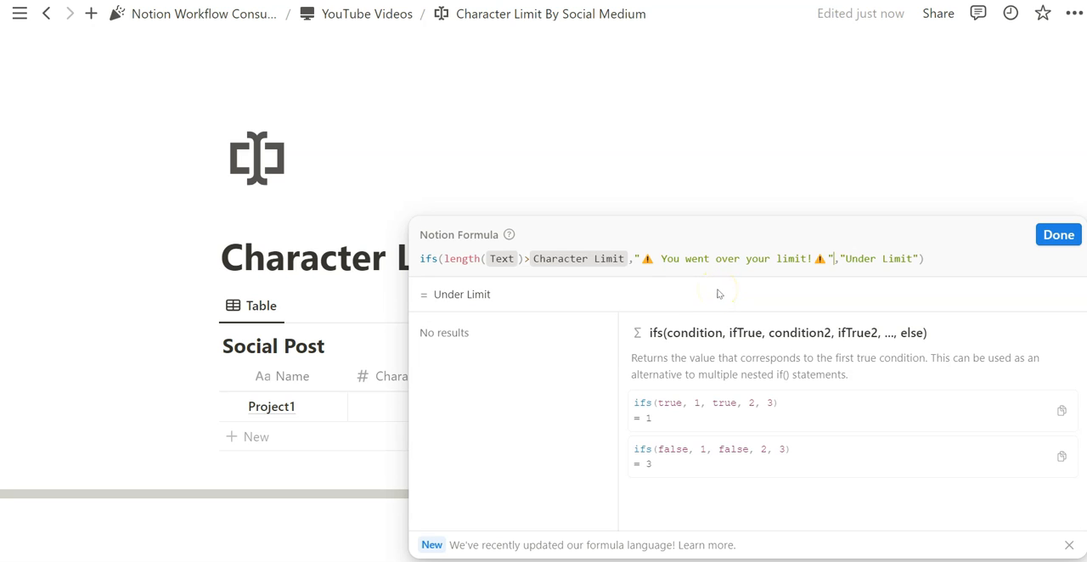
{"action": "key", "text": "BackSpace"}
{"action": "key", "text": "BackSpace"}
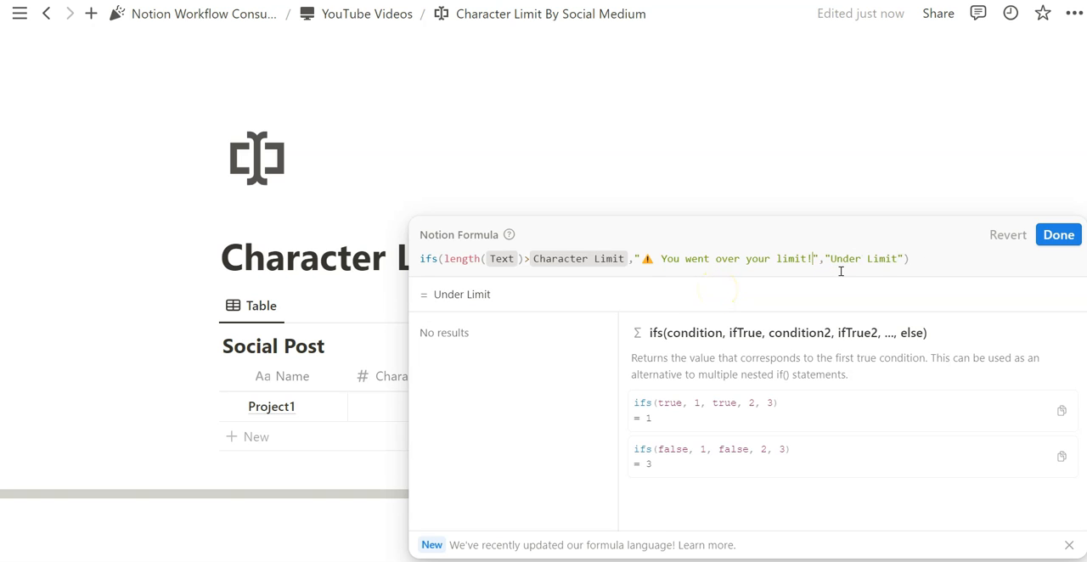
{"action": "type", "text": "by"}
Append +(length(Text)-Character Limit) after the over-limit message in the formula.
{"action": "left_click", "coordinate": [830, 259]}
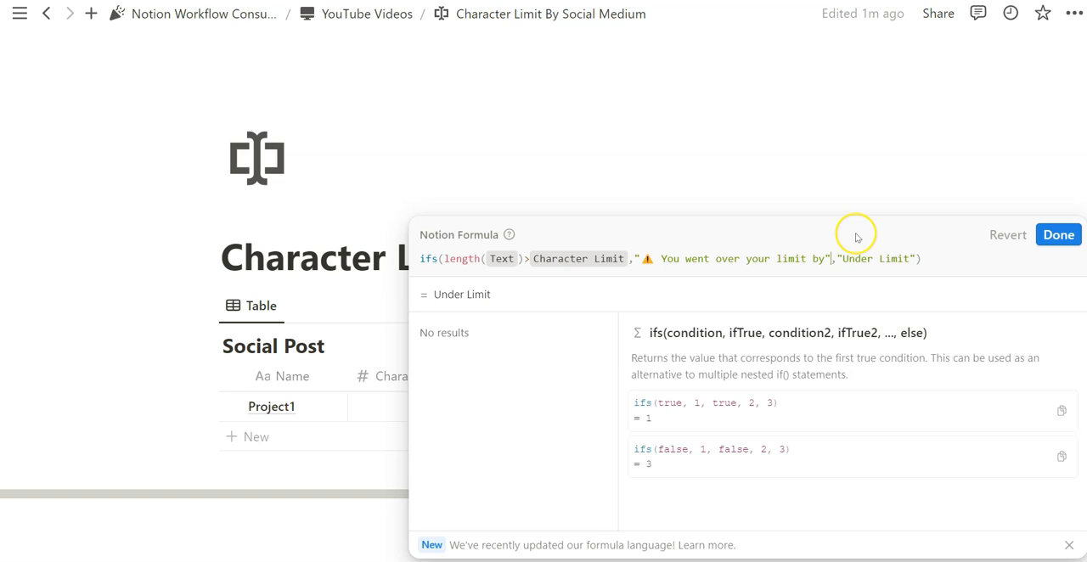
{"action": "type", "text": "+"}
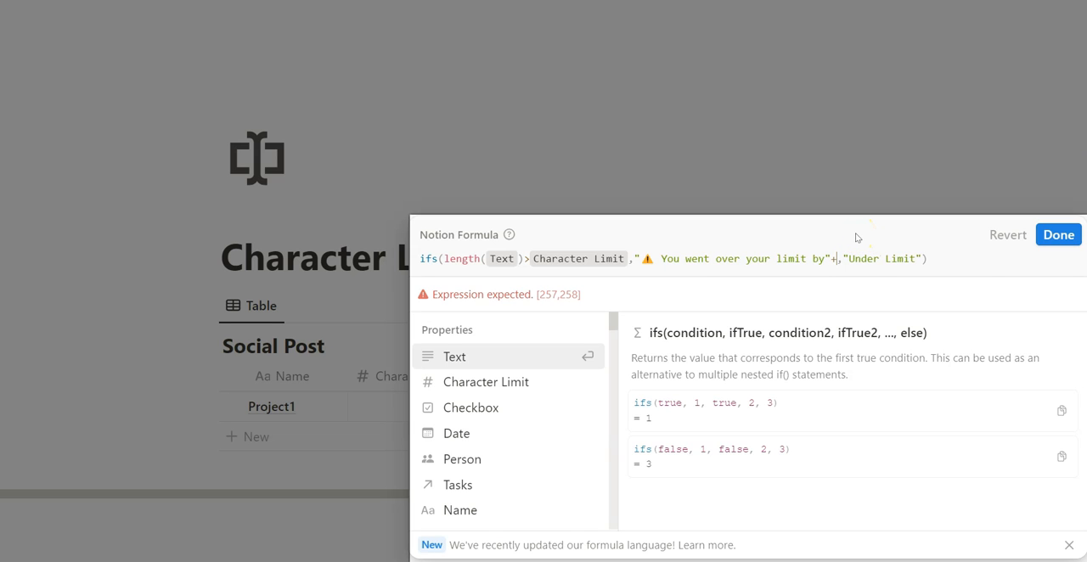
{"action": "scroll", "coordinate": [519, 395], "scroll_direction": "down", "scroll_amount": 1}
{"action": "scroll", "coordinate": [520, 396], "scroll_direction": "down", "scroll_amount": 3}
{"action": "scroll", "coordinate": [519, 327], "scroll_direction": "up", "scroll_amount": 4}
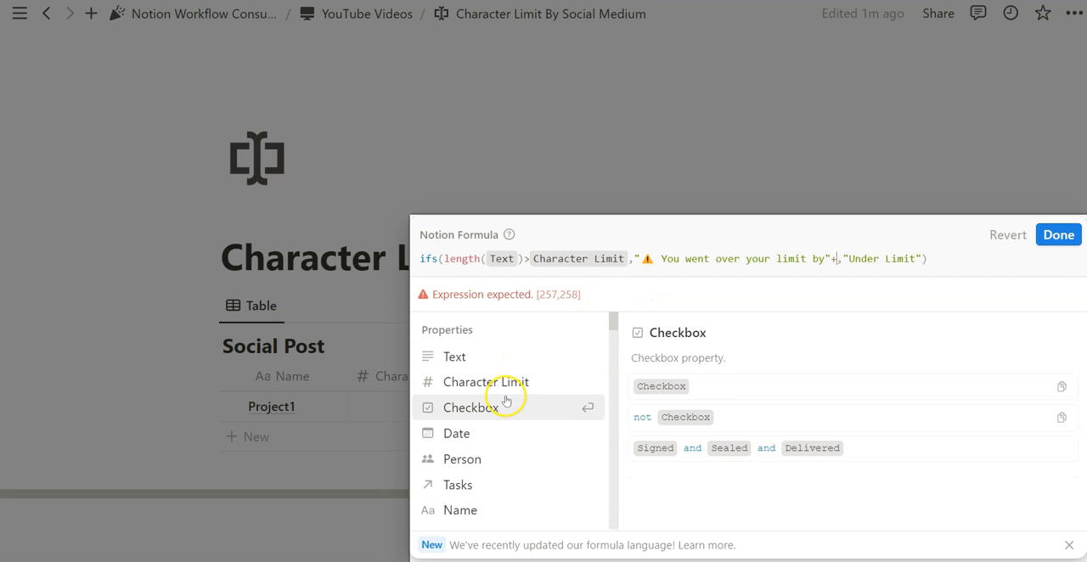
{"action": "type", "text": "length(Text)-"}
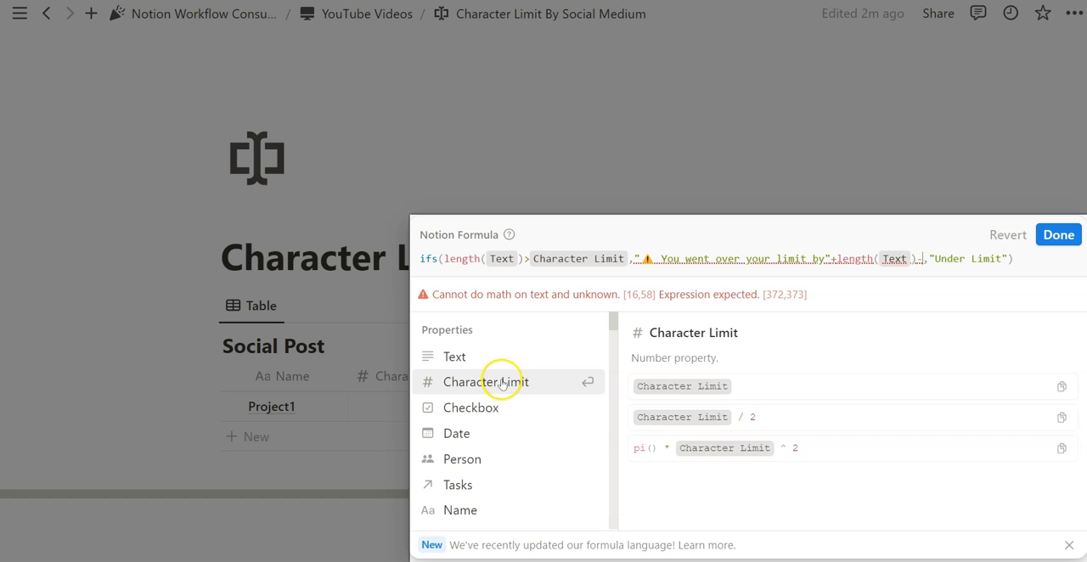
{"action": "left_click", "coordinate": [502, 384]}
{"action": "type", "text": ")"}
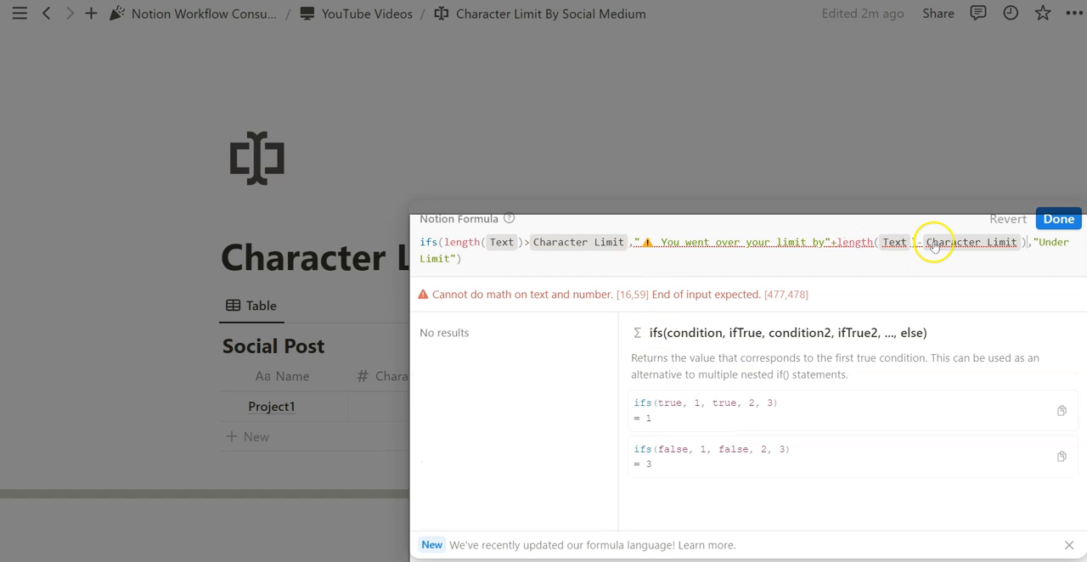
{"action": "left_click", "coordinate": [834, 242]}
{"action": "type", "text": "+"}
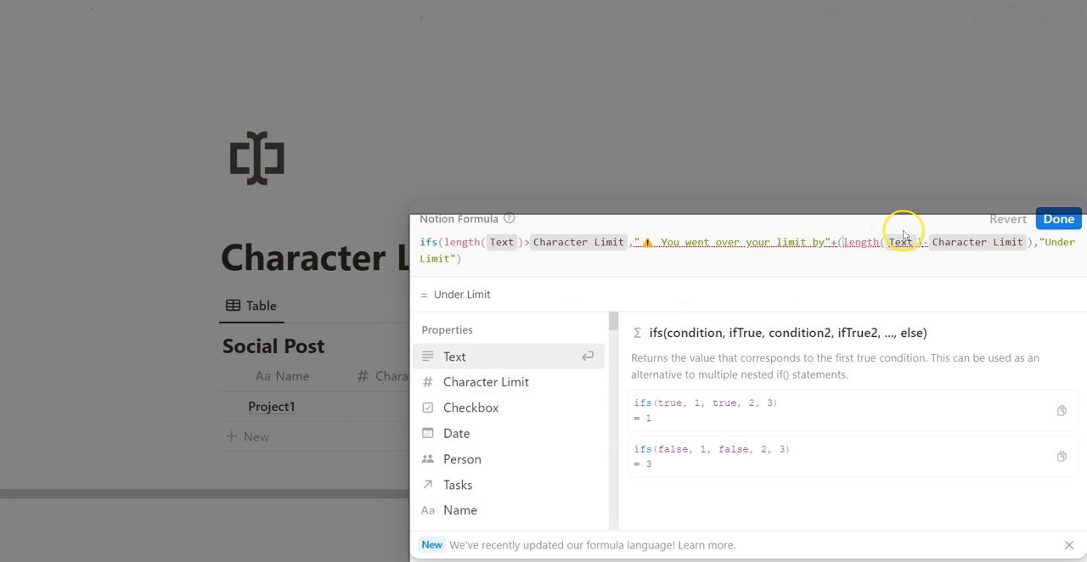
Save the formula, and add a space after "by" inside its over-limit message.
{"action": "left_click", "coordinate": [1059, 219]}
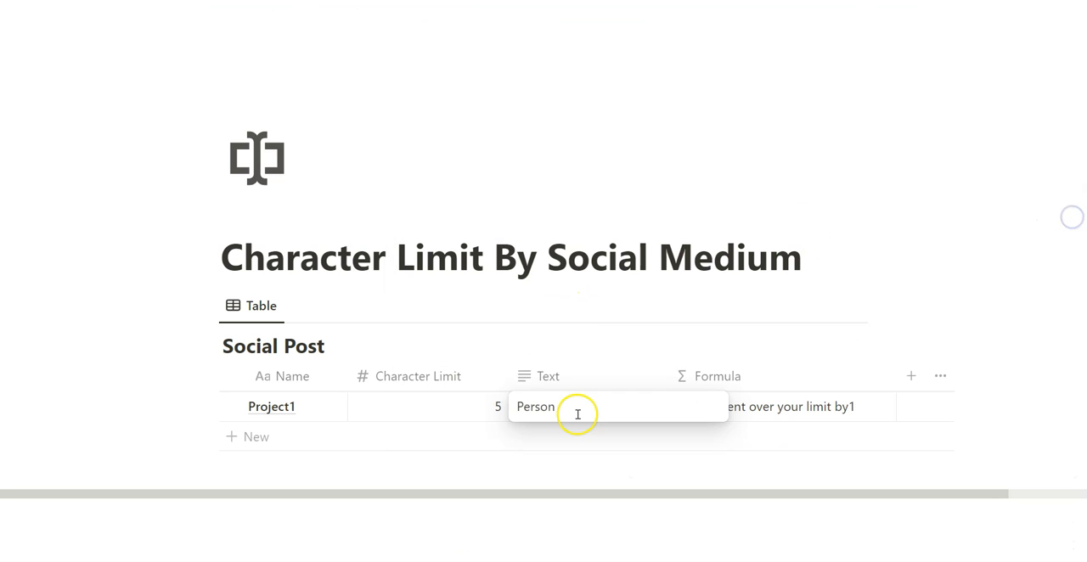
{"action": "key", "text": "Escape"}
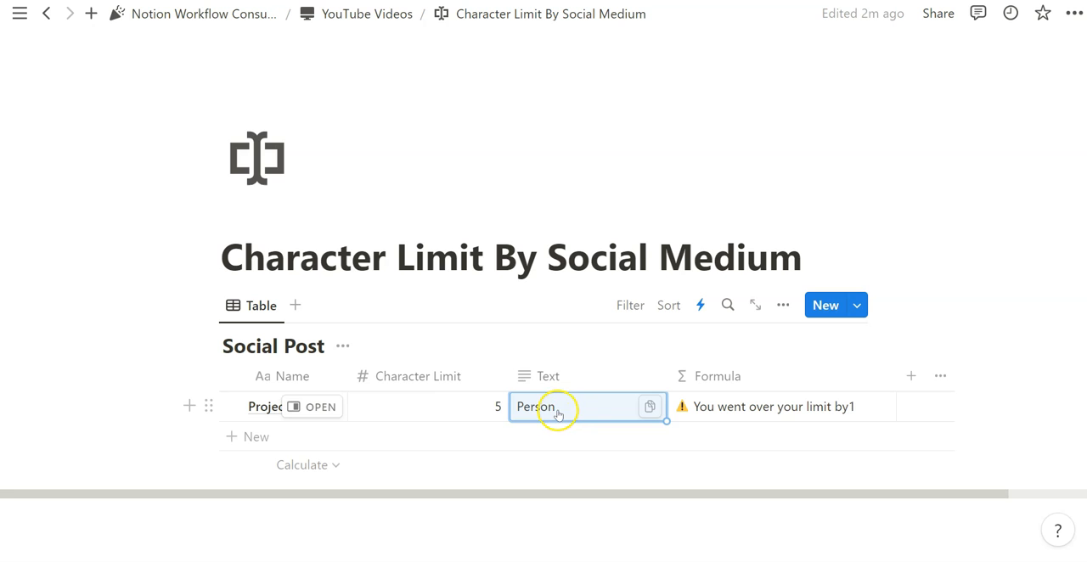
{"action": "left_click", "coordinate": [863, 412]}
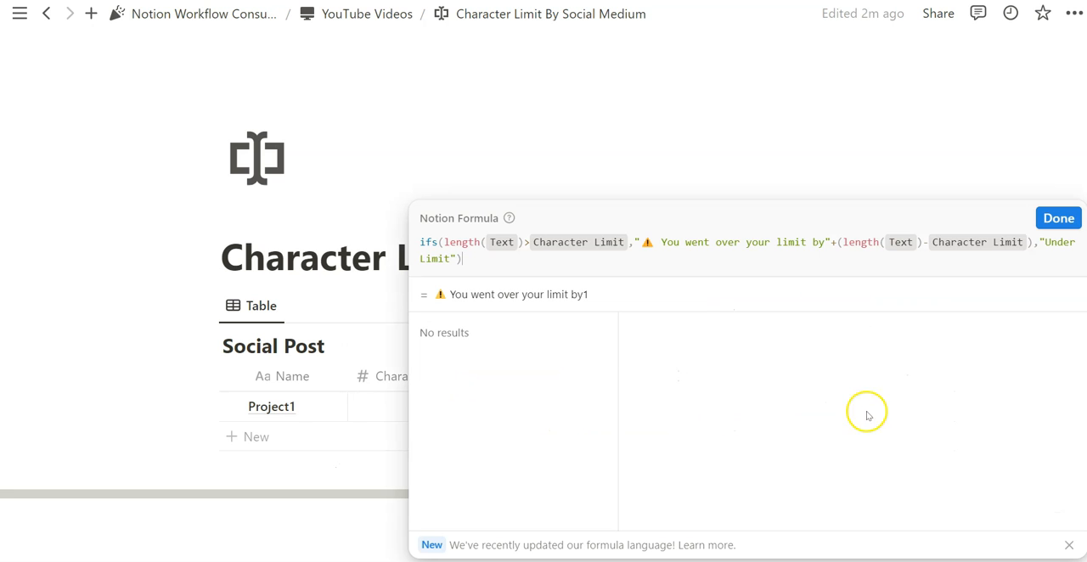
{"action": "left_click", "coordinate": [835, 242]}
{"action": "double_click", "coordinate": [833, 242]}
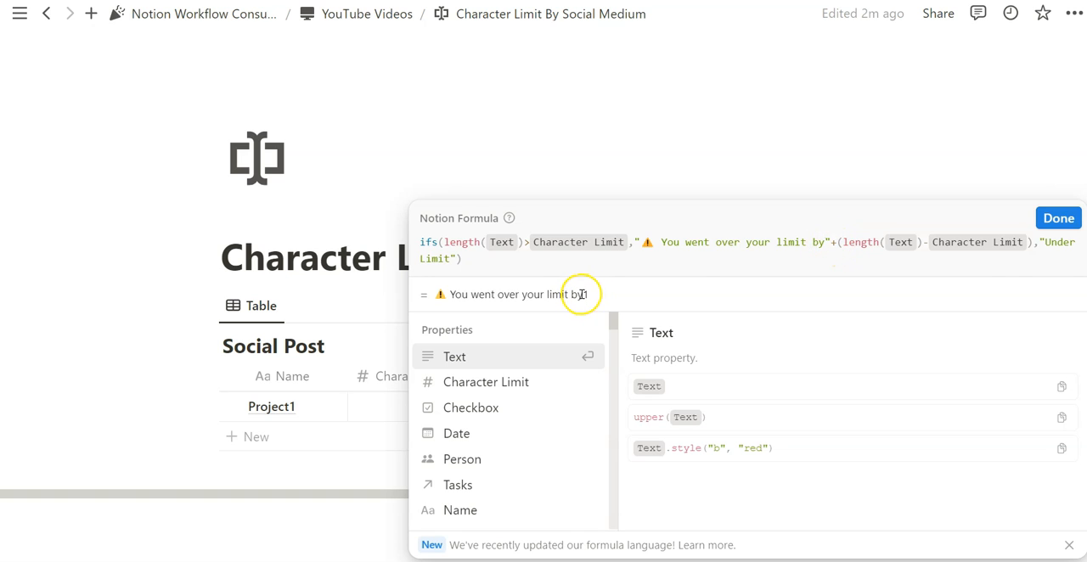
{"action": "left_click", "coordinate": [826, 243]}
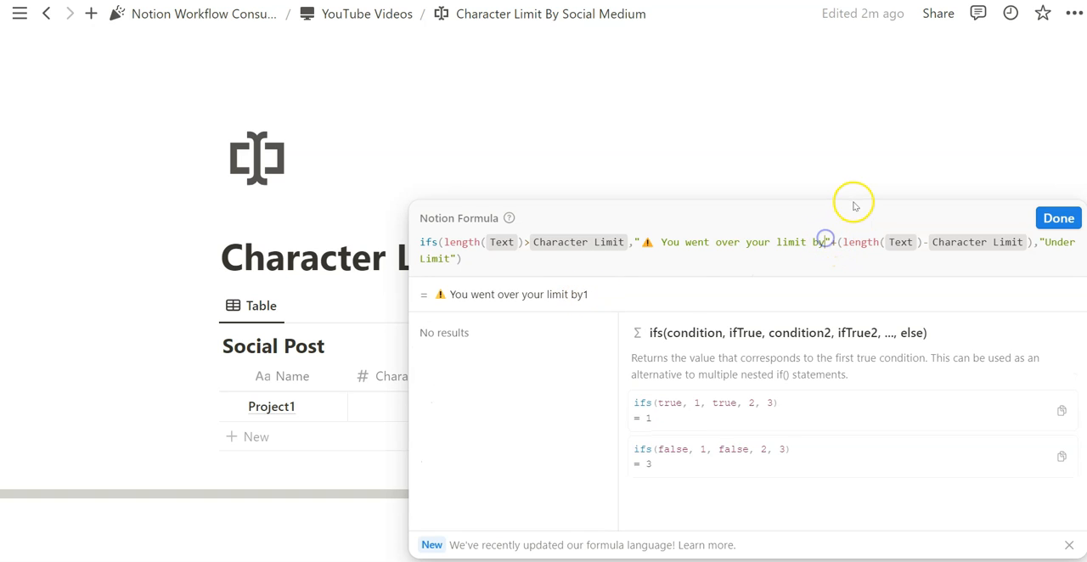
{"action": "key", "text": "Escape"}
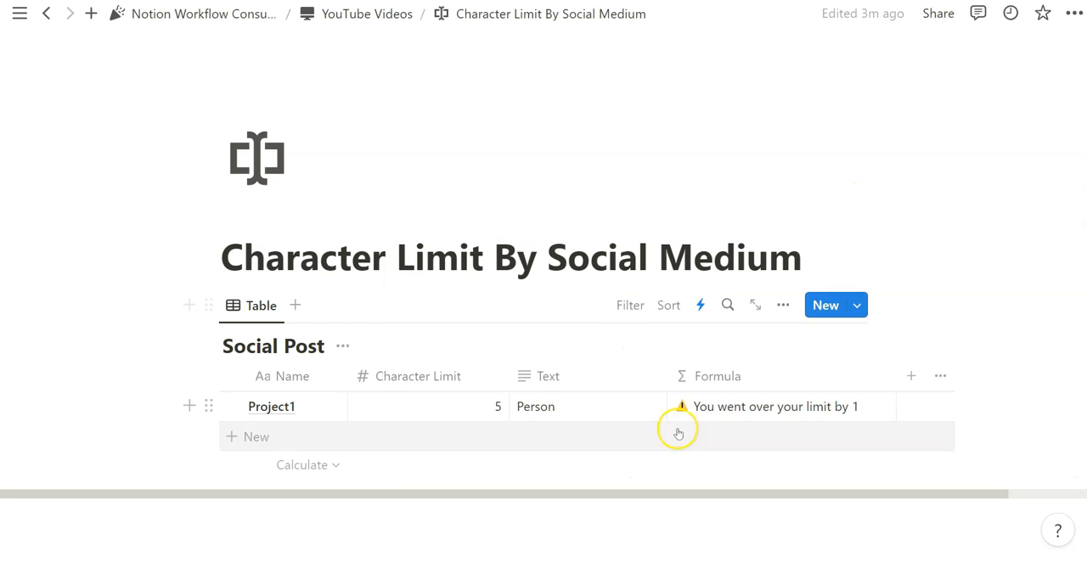
Replace the formula's "Under Limit" text with a 👍 emoji and save the formula.
{"action": "left_click", "coordinate": [722, 417]}
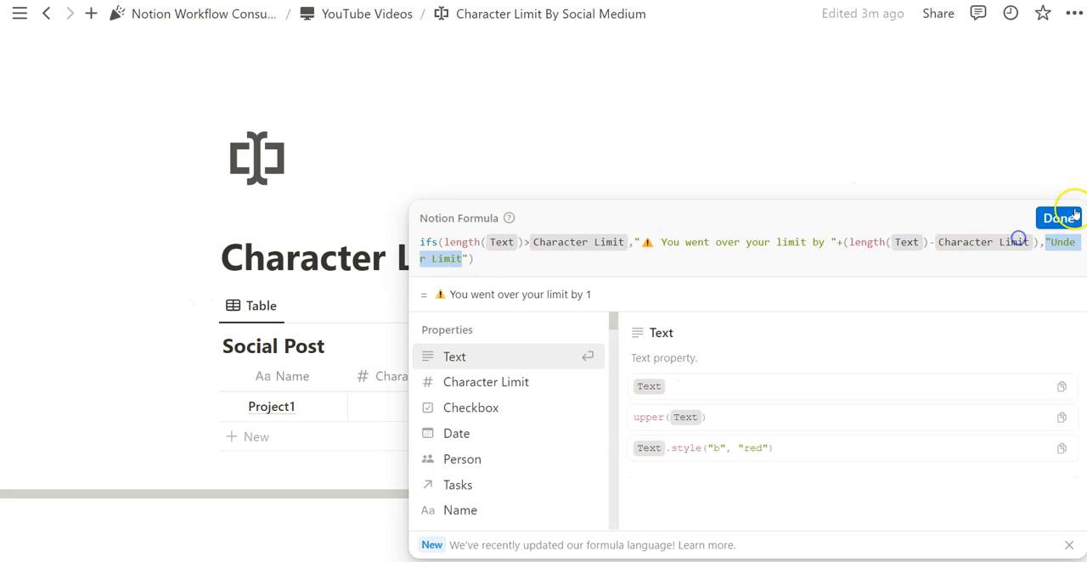
{"action": "left_click", "coordinate": [1057, 218]}
{"action": "left_click", "coordinate": [393, 508]}
{"action": "type", "text": ":thum"}
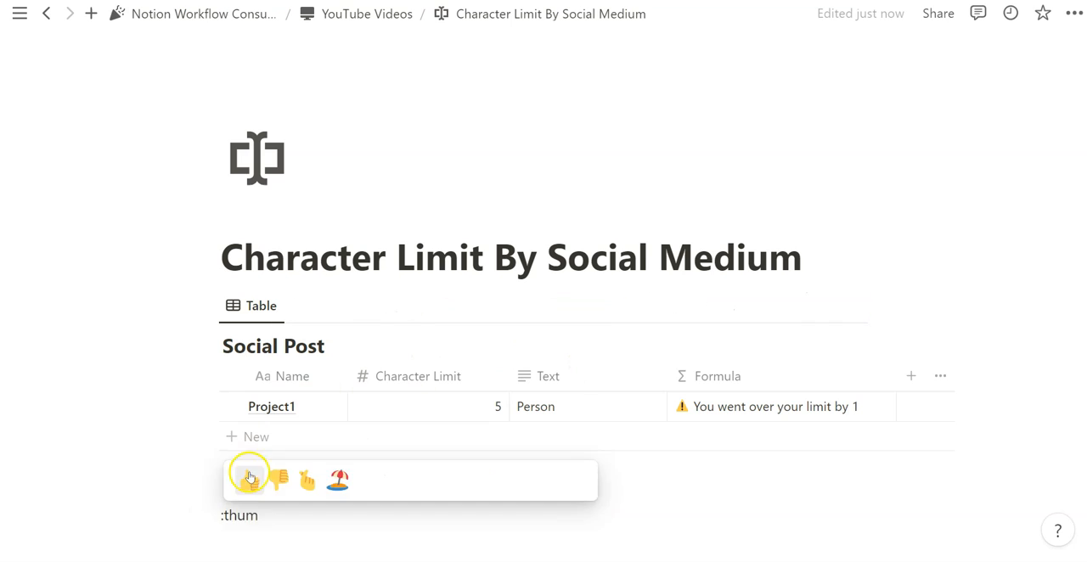
{"action": "left_click", "coordinate": [249, 476]}
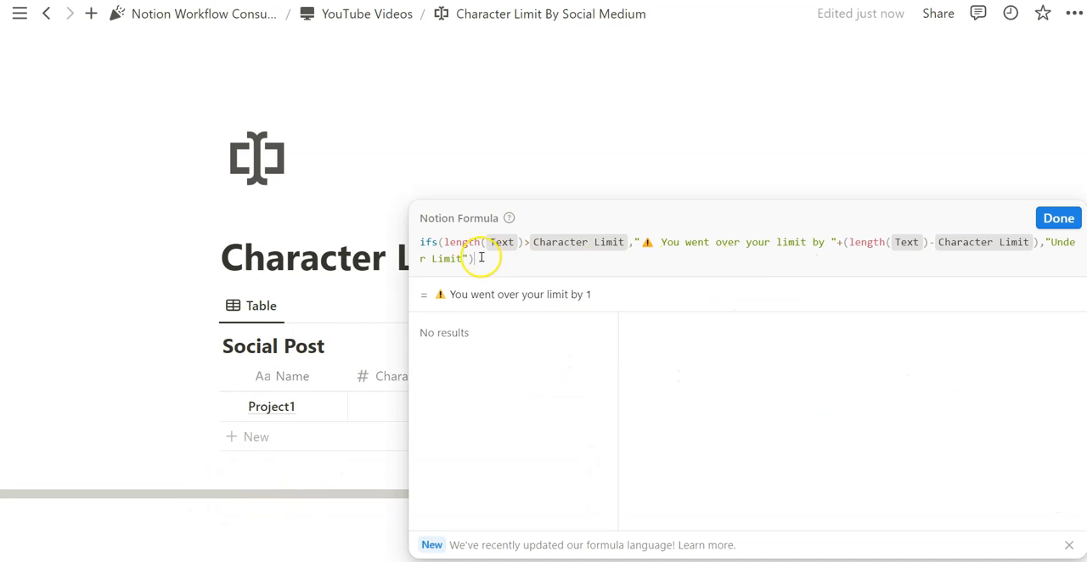
{"action": "left_click_drag", "start_coordinate": [473, 260], "coordinate": [1069, 245]}
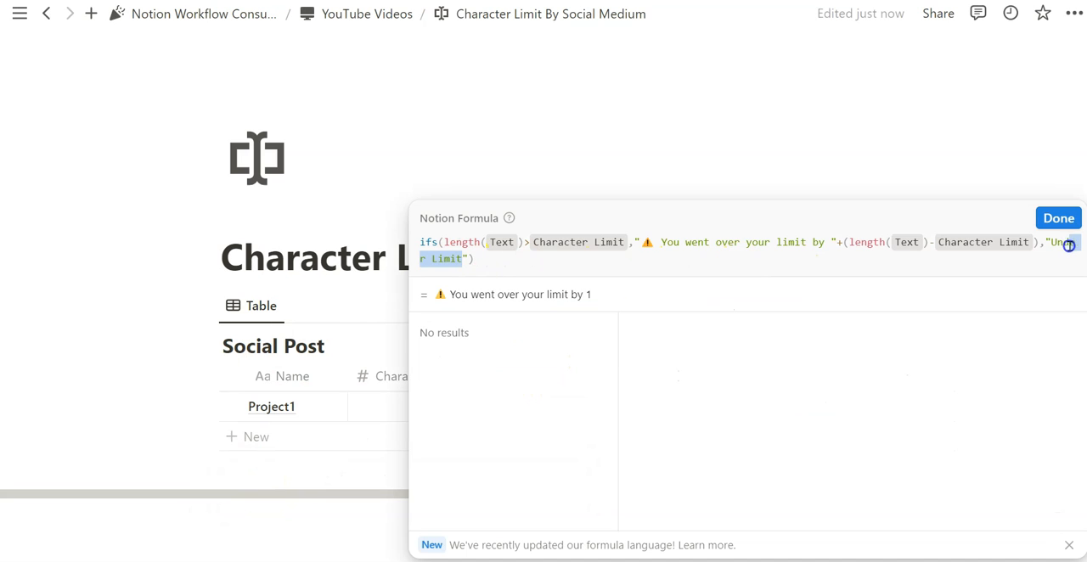
{"action": "type", "text": "👍"}
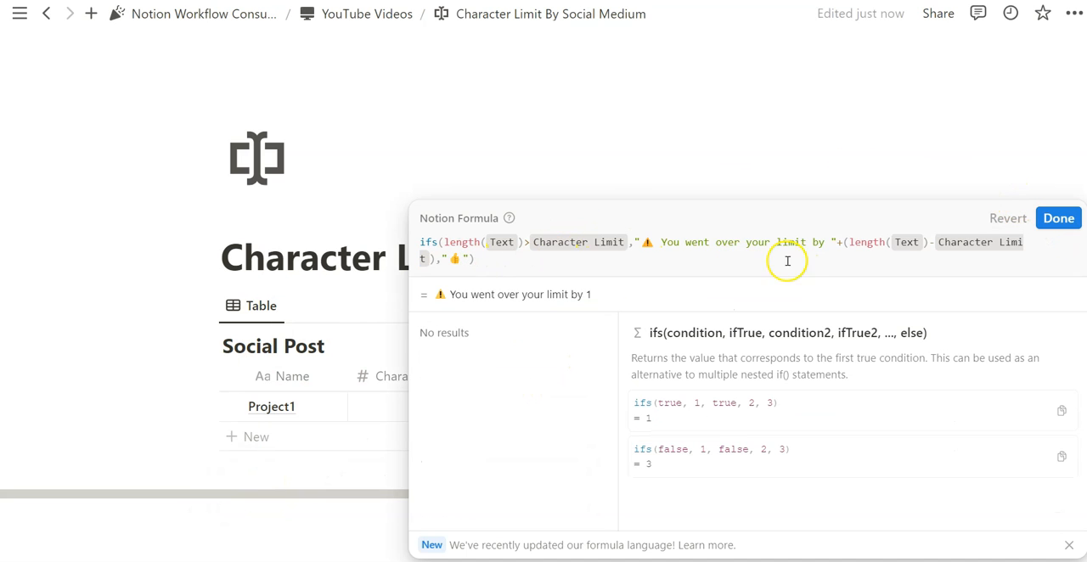
{"action": "left_click", "coordinate": [1071, 218]}
Test the formula by shortening Project1's Text to "Perso" and extending it to "Person1".
{"action": "left_click", "coordinate": [569, 409]}
{"action": "key", "text": "BackSpace"}
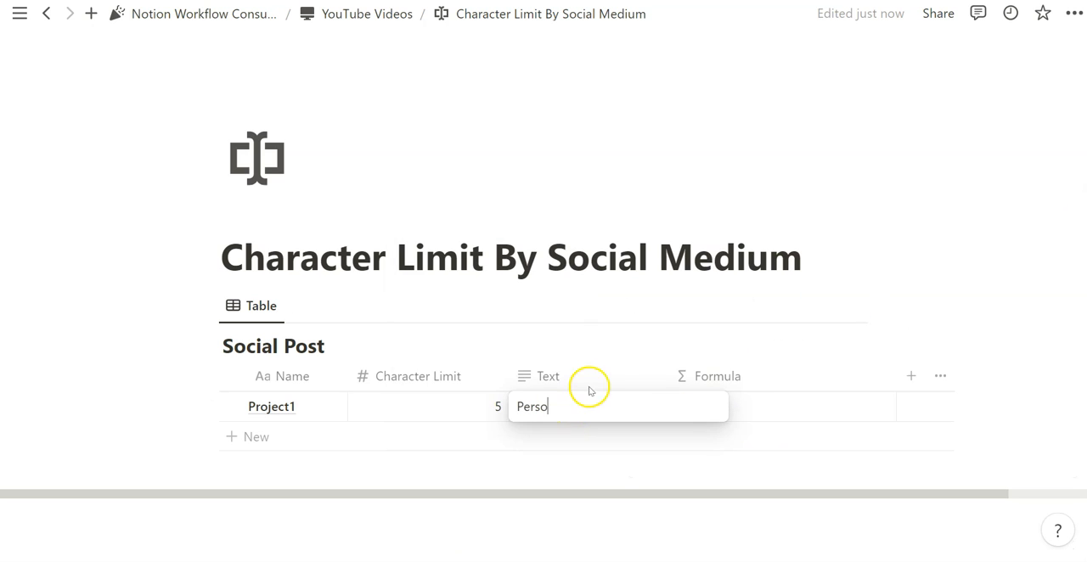
{"action": "key", "text": "Escape"}
{"action": "left_click", "coordinate": [553, 404]}
{"action": "type", "text": "n1"}
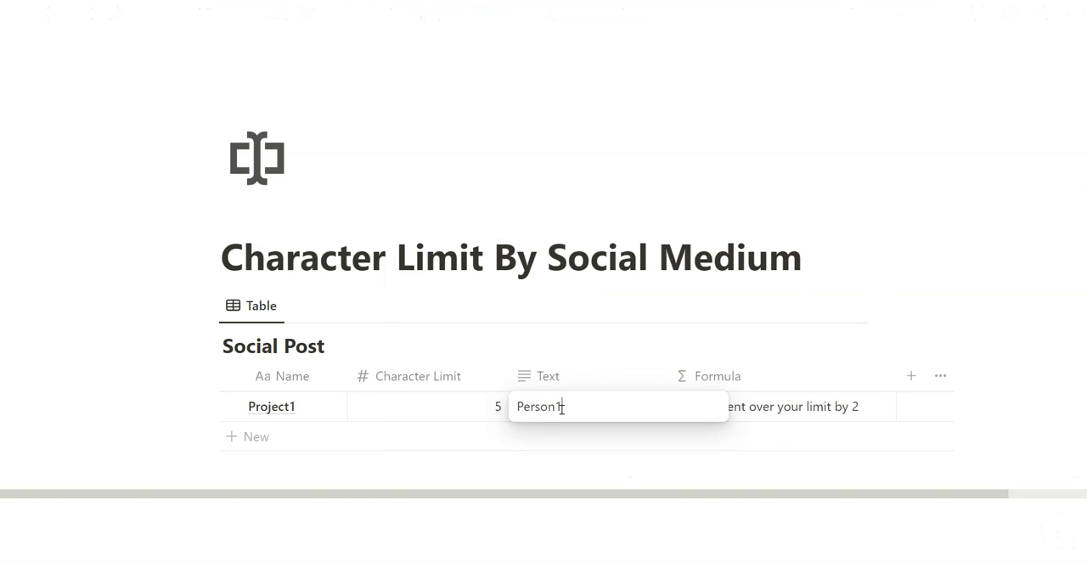
{"action": "key", "text": "Escape"}
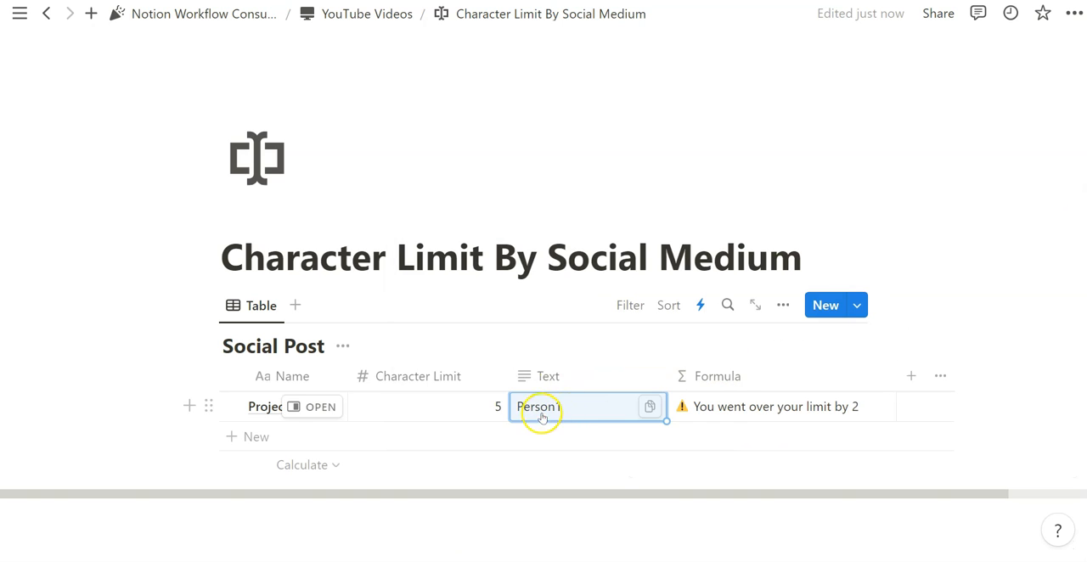
{"action": "left_click", "coordinate": [838, 417]}
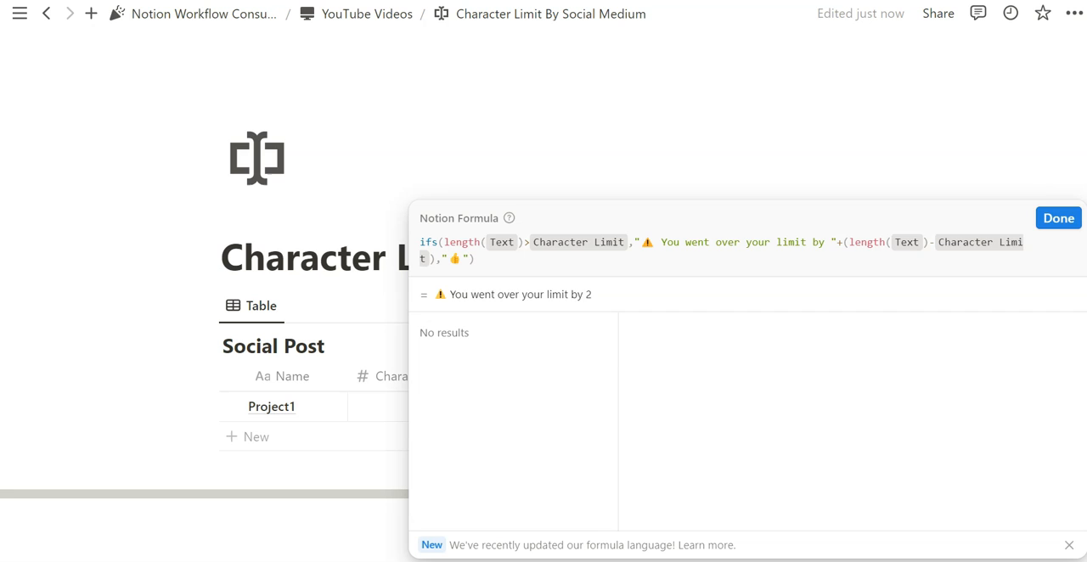
{"action": "left_click", "coordinate": [640, 108]}
{"action": "left_click", "coordinate": [776, 405]}
{"action": "key", "text": "Escape"}
Add a Select property to the Social Post table and place its column between Name and Character Limit.
{"action": "left_click", "coordinate": [907, 376]}
{"action": "scroll", "coordinate": [730, 356], "scroll_direction": "down", "scroll_amount": 2}
{"action": "left_click", "coordinate": [687, 304]}
{"action": "left_click", "coordinate": [846, 127]}
{"action": "left_click_drag", "start_coordinate": [625, 434], "coordinate": [330, 434]}
{"action": "left_click_drag", "start_coordinate": [849, 318], "coordinate": [341, 321]}
Create the options X, Instagram and YouTube in Project1's Select property, choosing YouTube last.
{"action": "left_click", "coordinate": [348, 349]}
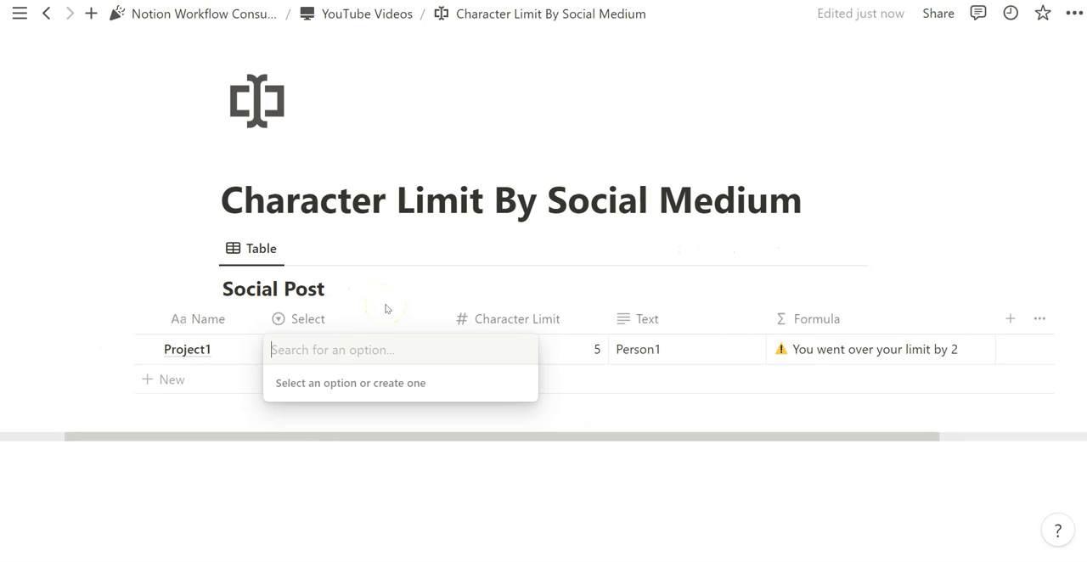
{"action": "left_click", "coordinate": [381, 349]}
{"action": "type", "text": "X"}
{"action": "key", "text": "Return"}
{"action": "left_click", "coordinate": [369, 360]}
{"action": "type", "text": "Instagram"}
{"action": "key", "text": "Return"}
{"action": "type", "text": "YouTube"}
{"action": "key", "text": "Return"}
Rename the Select property to "Social Medium", give it a monitor icon and narrow its column.
{"action": "left_click", "coordinate": [336, 320]}
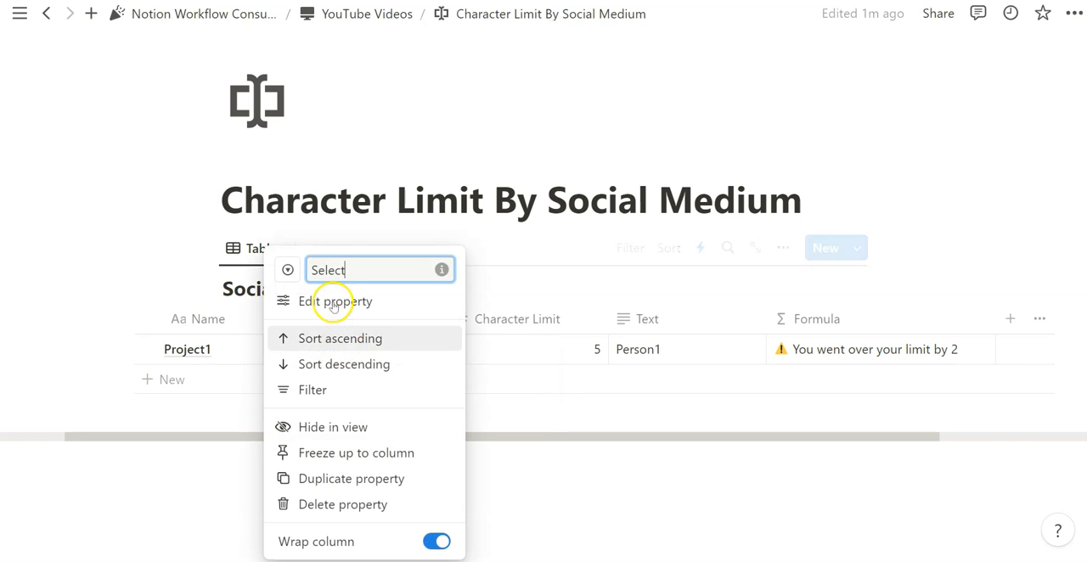
{"action": "type", "text": "Social Medium"}
{"action": "key", "text": "Return"}
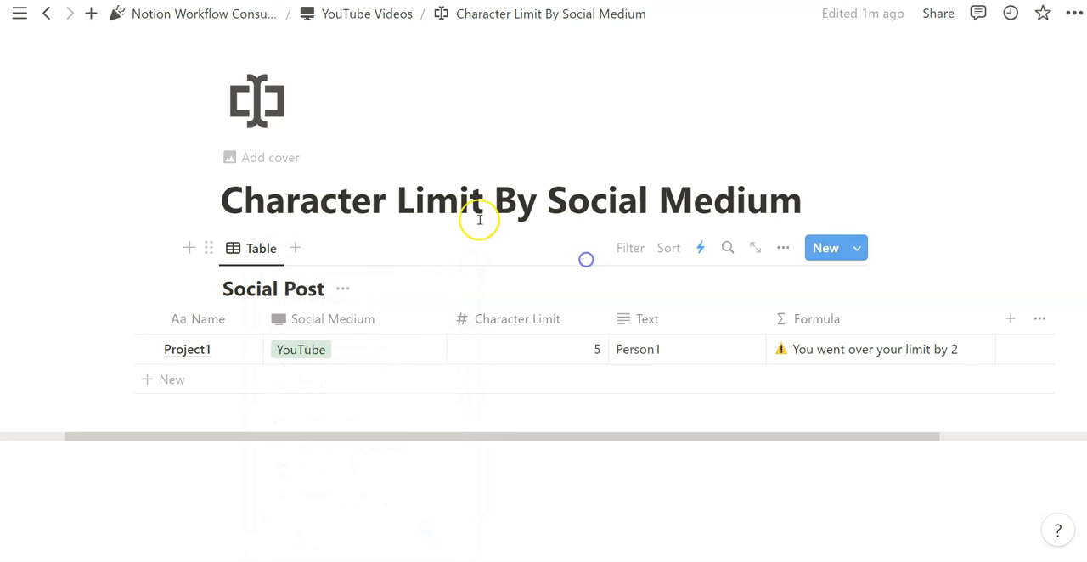
{"action": "left_click_drag", "start_coordinate": [452, 327], "coordinate": [395, 327]}
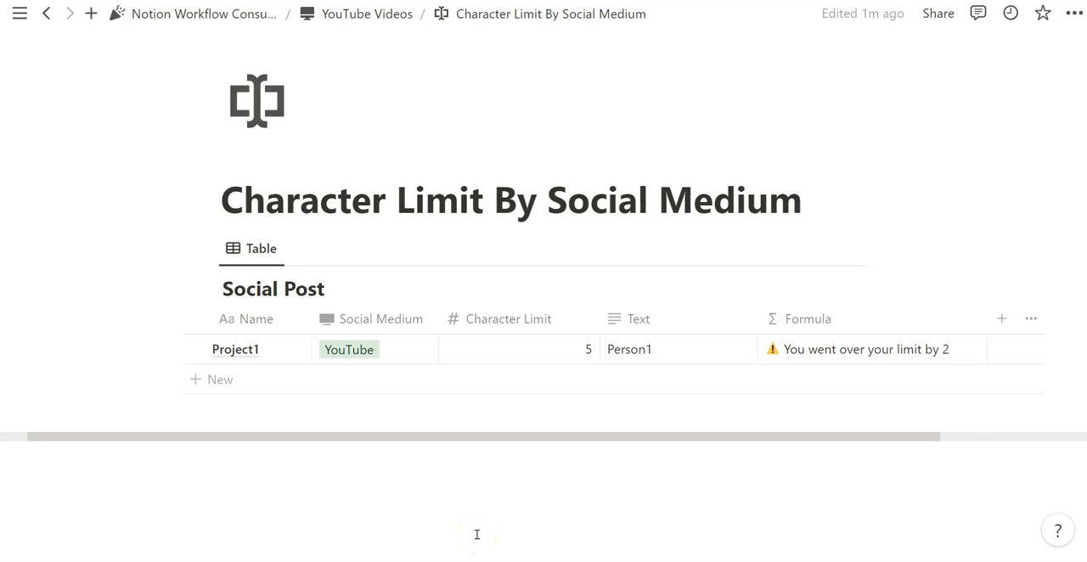
{"action": "left_click", "coordinate": [397, 356]}
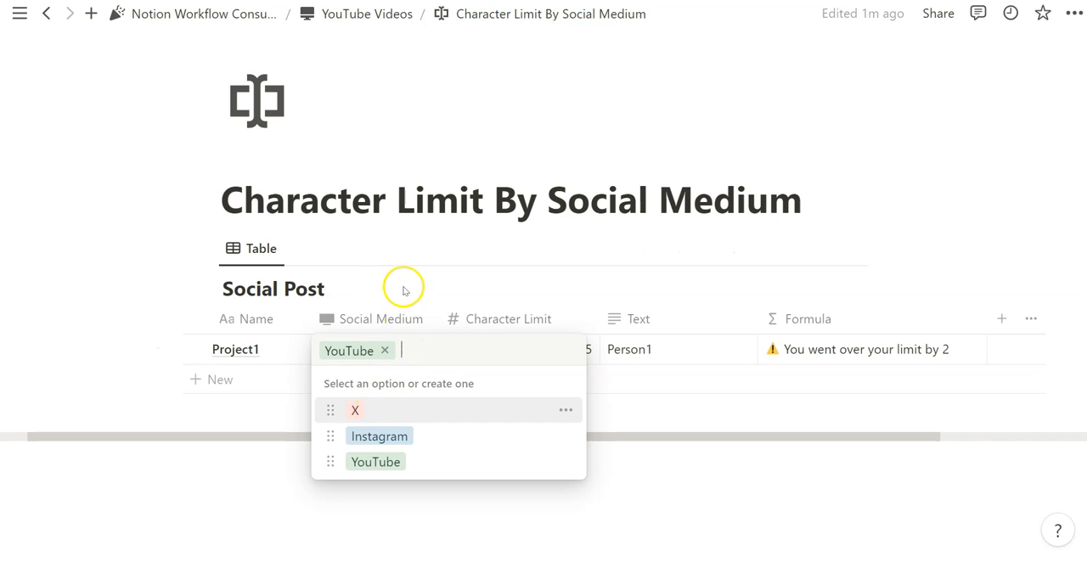
{"action": "key", "text": "Escape"}
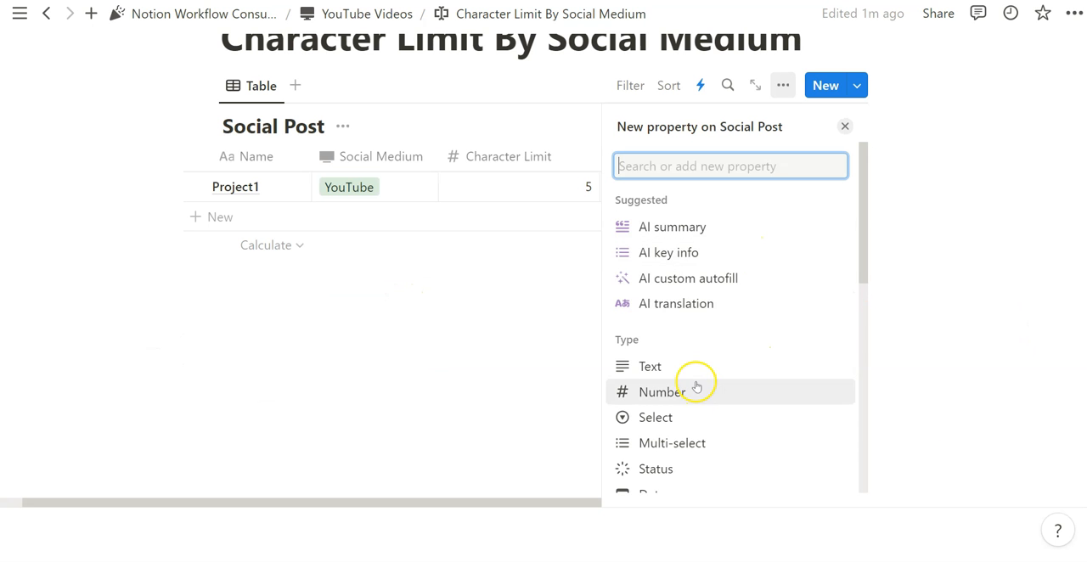
Add a new formula property between Text and Formula, and name it "Specify By Social".
{"action": "scroll", "coordinate": [688, 382], "scroll_direction": "down", "scroll_amount": 2}
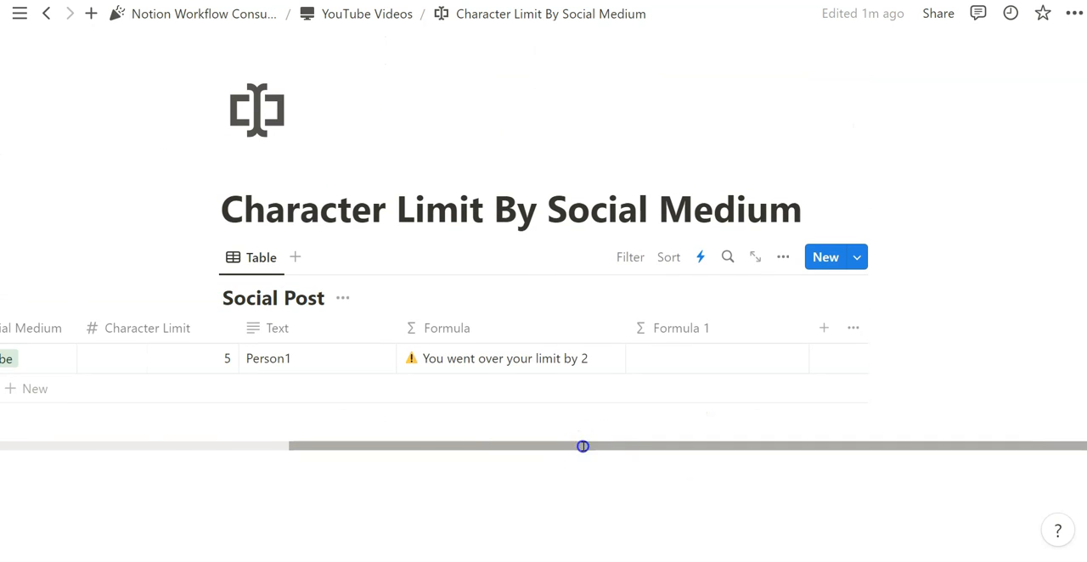
{"action": "left_click_drag", "start_coordinate": [582, 445], "coordinate": [412, 446]}
{"action": "left_click_drag", "start_coordinate": [897, 332], "coordinate": [691, 332]}
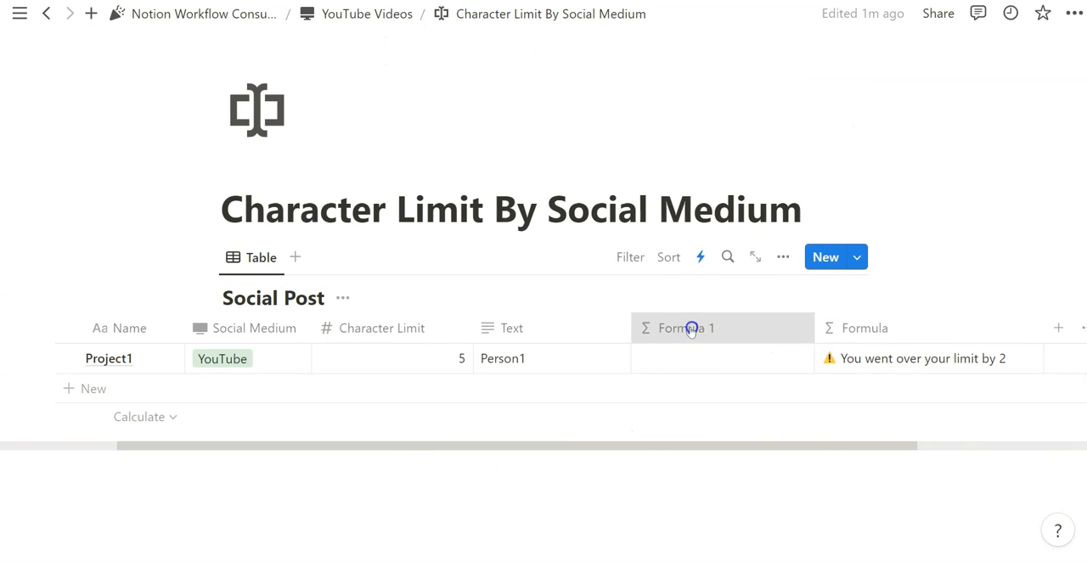
{"action": "left_click", "coordinate": [691, 332]}
{"action": "type", "text": "Specify By Social"}
{"action": "key", "text": "Return"}
Start the Specify By Social formula with the lets function and a first variable named social.
{"action": "left_click", "coordinate": [688, 364]}
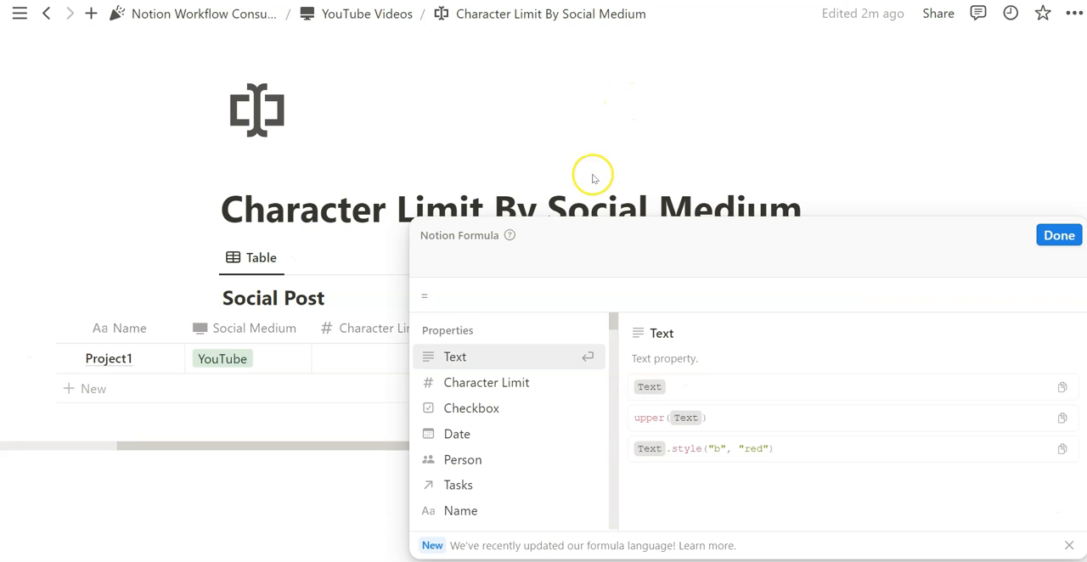
{"action": "type", "text": "l"}
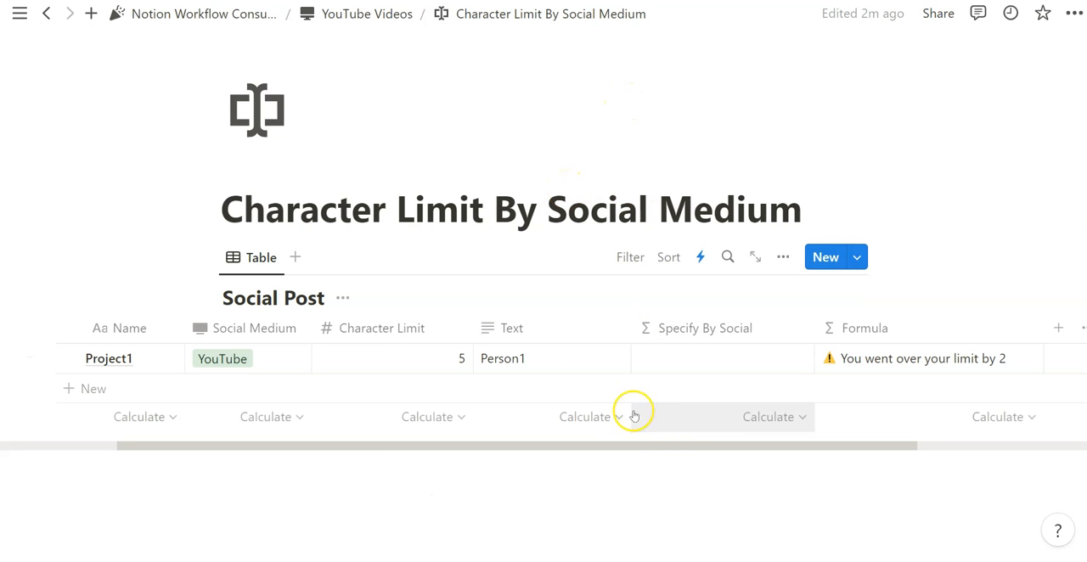
{"action": "left_click", "coordinate": [866, 359]}
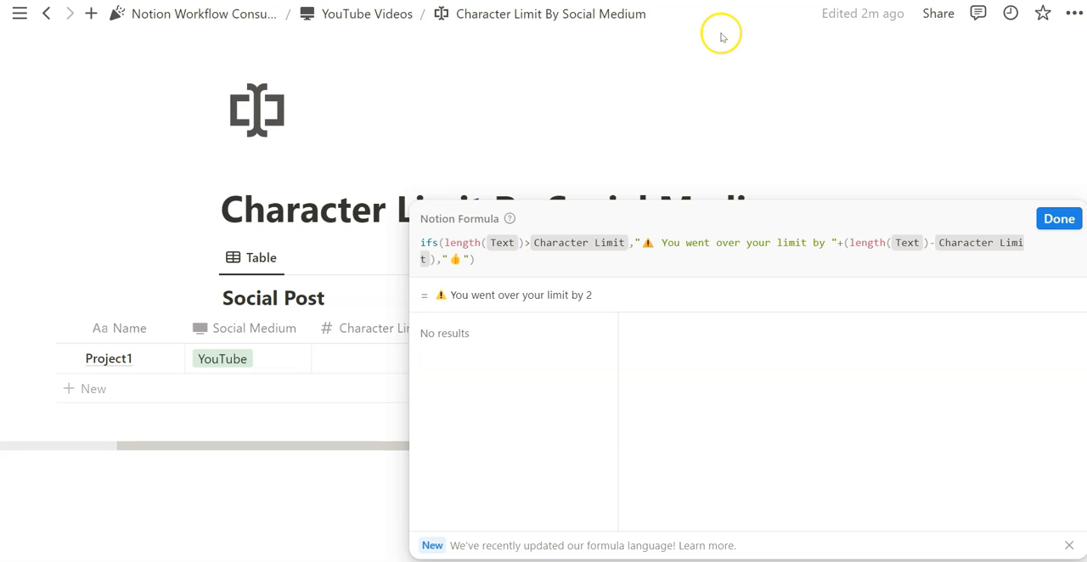
{"action": "left_click", "coordinate": [1058, 219]}
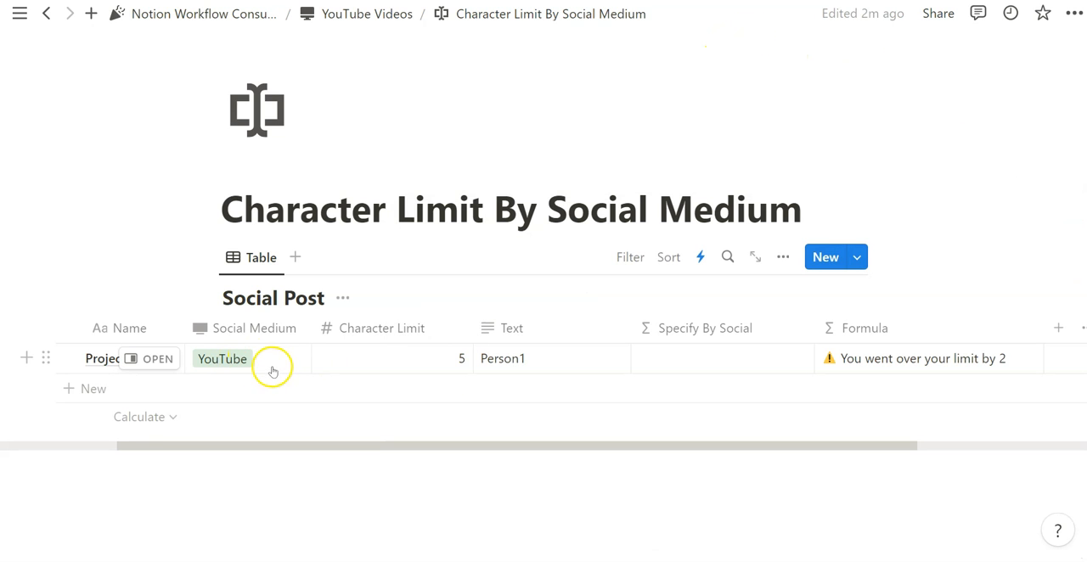
{"action": "left_click", "coordinate": [489, 212]}
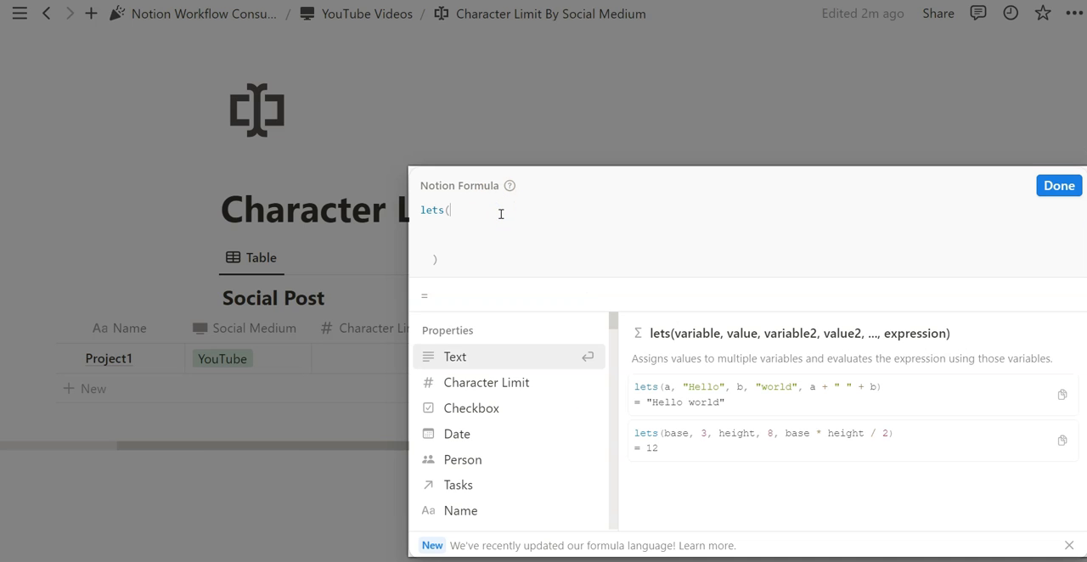
{"action": "type", "text": "social"}
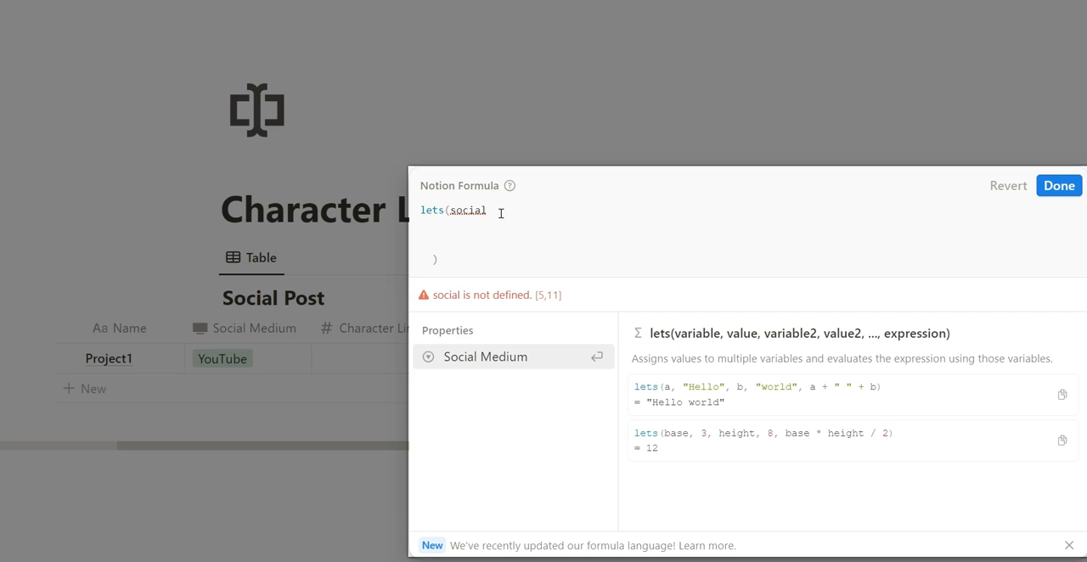
{"action": "type", "text": ","}
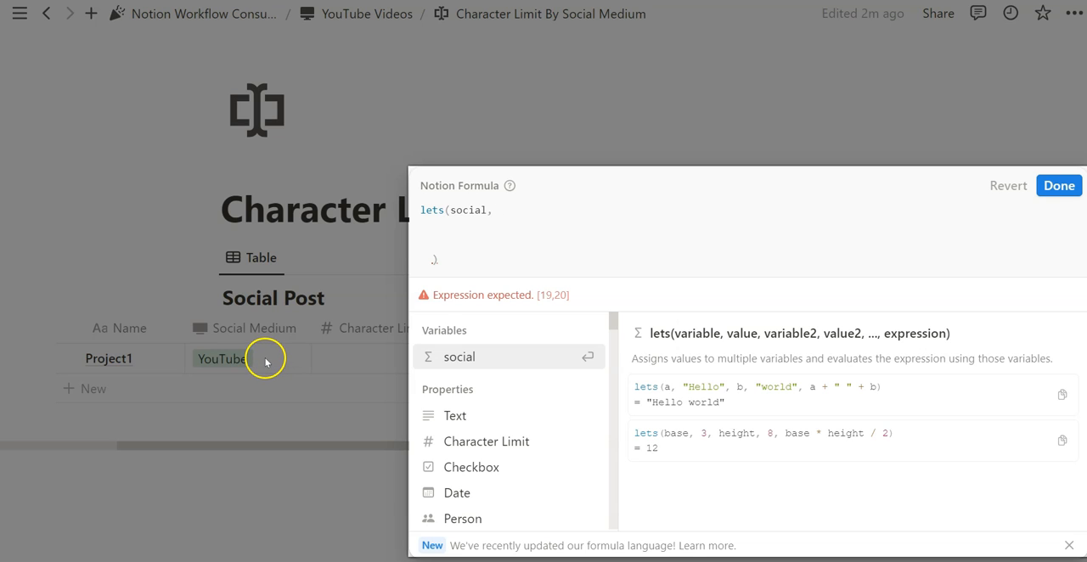
{"action": "type", "text": " ifs("}
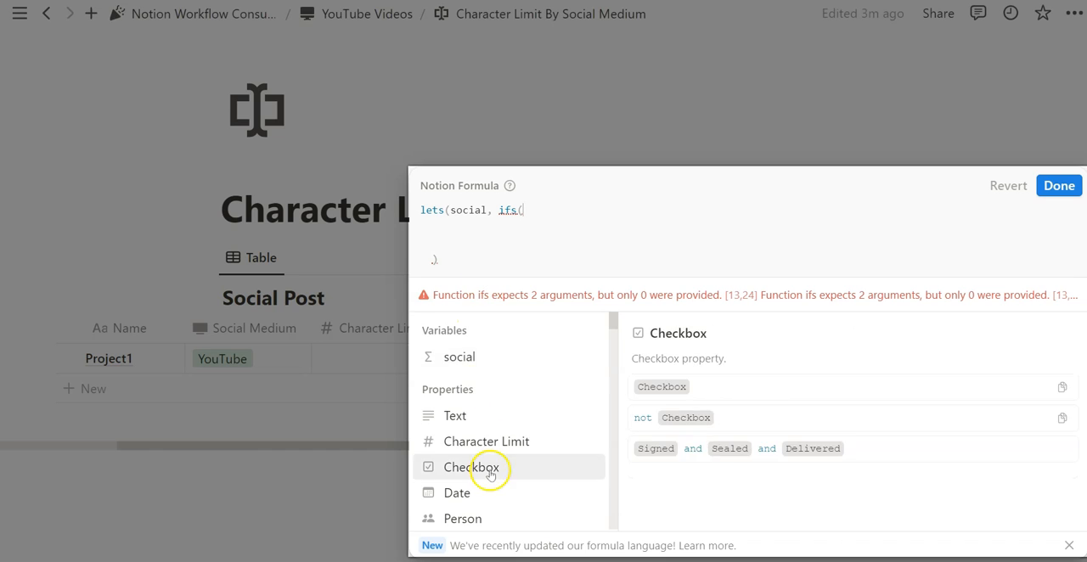
Give the social variable an ifs expression whose first condition, Social Medium=="YouTube", returns 100.
{"action": "scroll", "coordinate": [509, 475], "scroll_direction": "down", "scroll_amount": 3}
{"action": "left_click", "coordinate": [582, 504]}
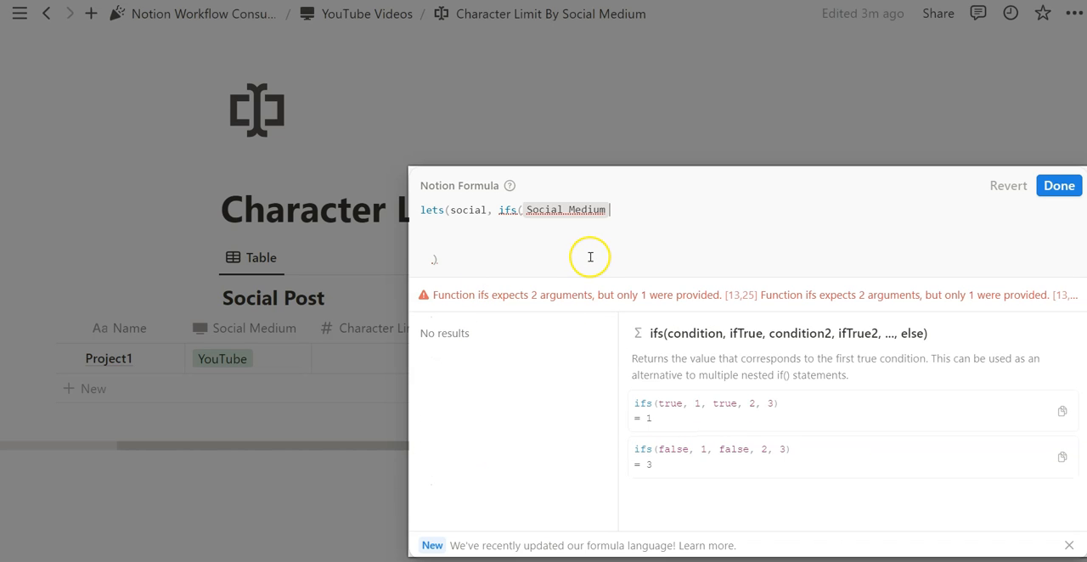
{"action": "type", "text": "==\"YouTube\", "}
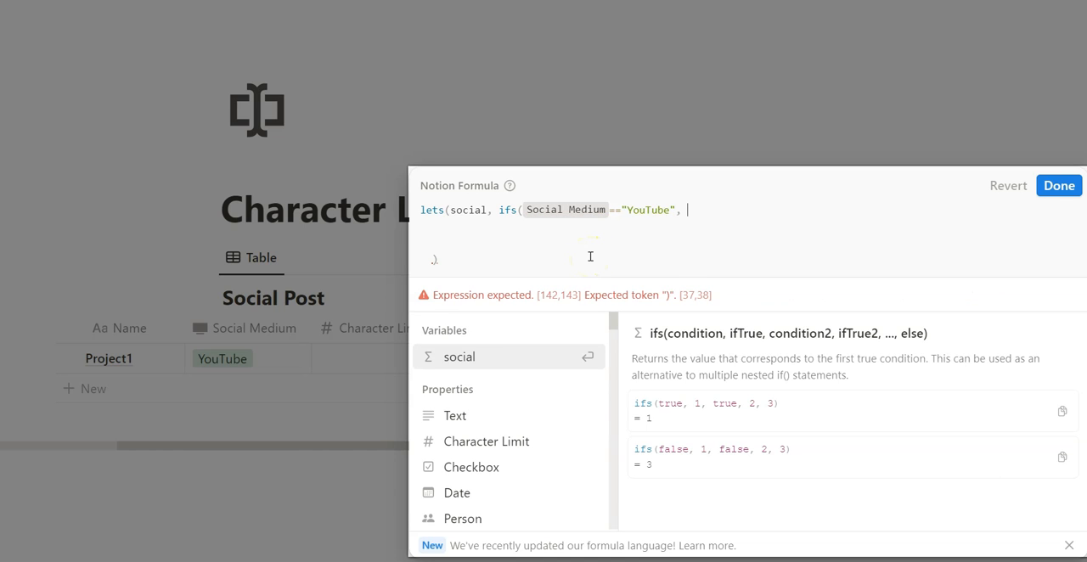
{"action": "type", "text": "100,  So"}
Add a second ifs condition, Social Medium=="X", that returns 280.
{"action": "key", "text": "Down"}
{"action": "key", "text": "Return"}
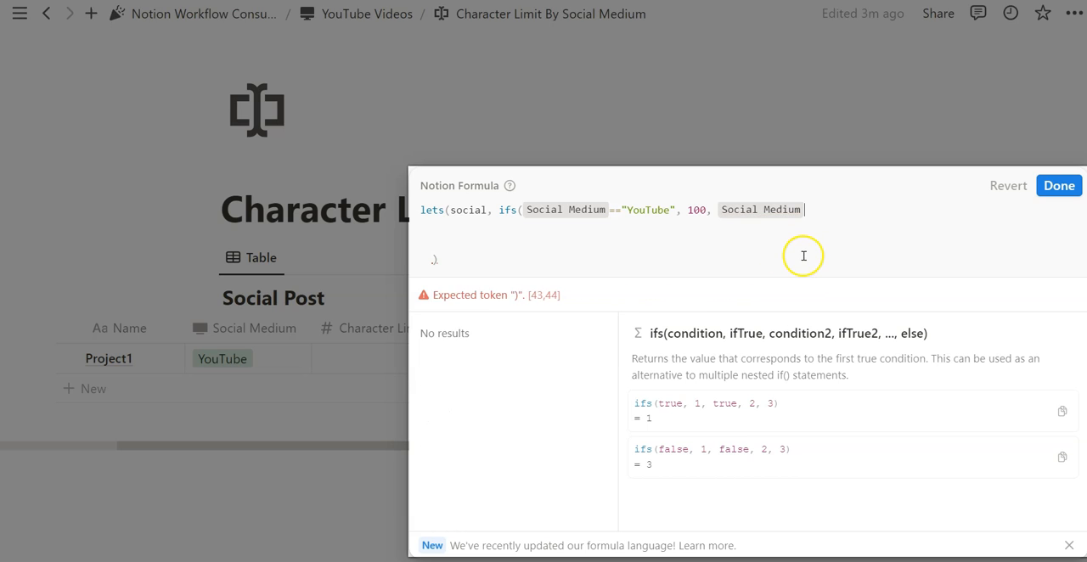
{"action": "type", "text": "==\"X\", "}
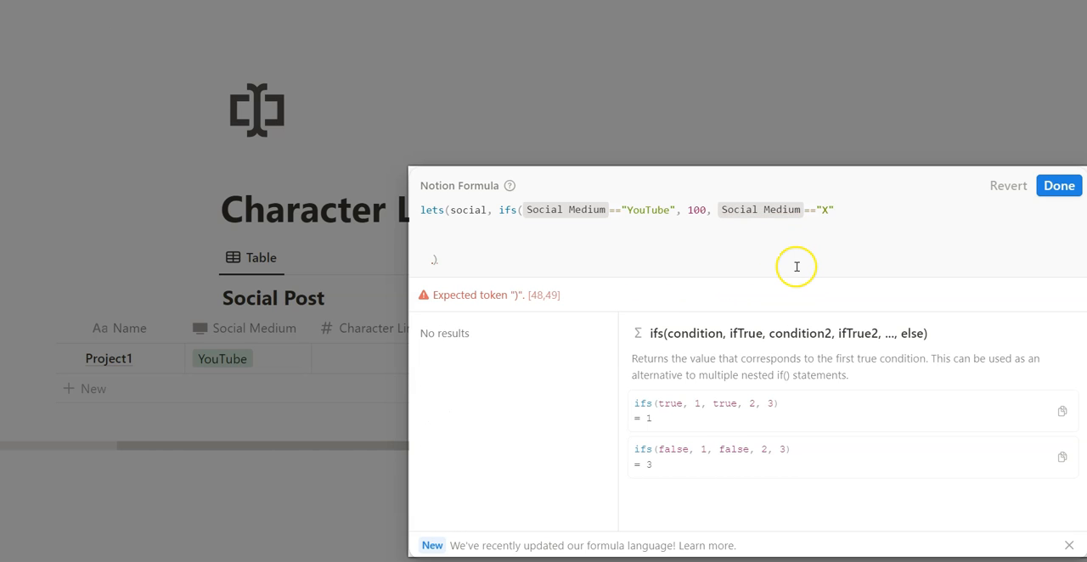
{"action": "type", "text": "280,"}
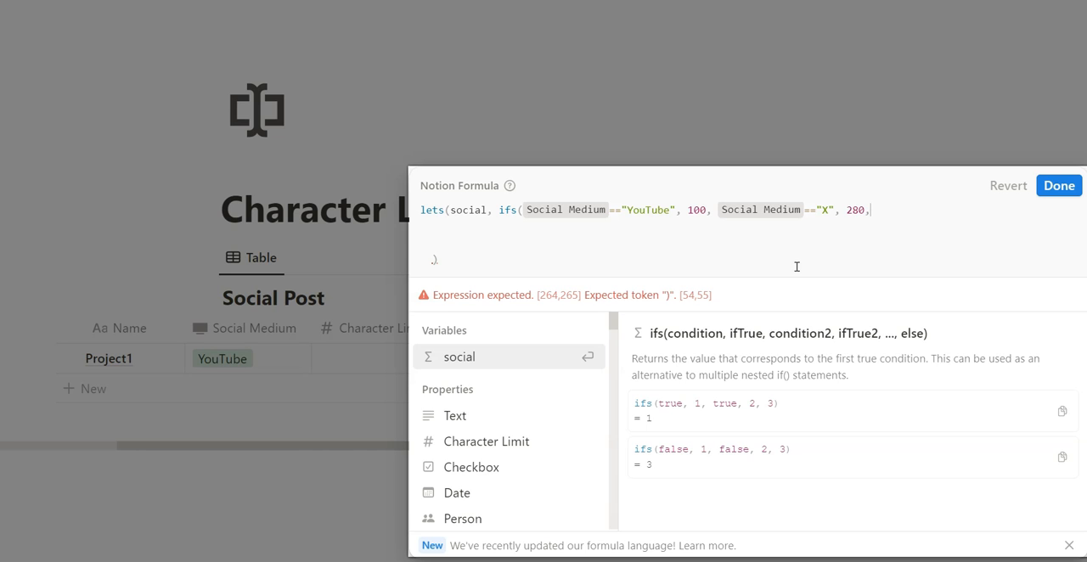
Add a third ifs condition, Social Medium=="Instagram", that returns 125, and close the ifs expression.
{"action": "scroll", "coordinate": [553, 416], "scroll_direction": "down", "scroll_amount": 5}
{"action": "left_click", "coordinate": [481, 449]}
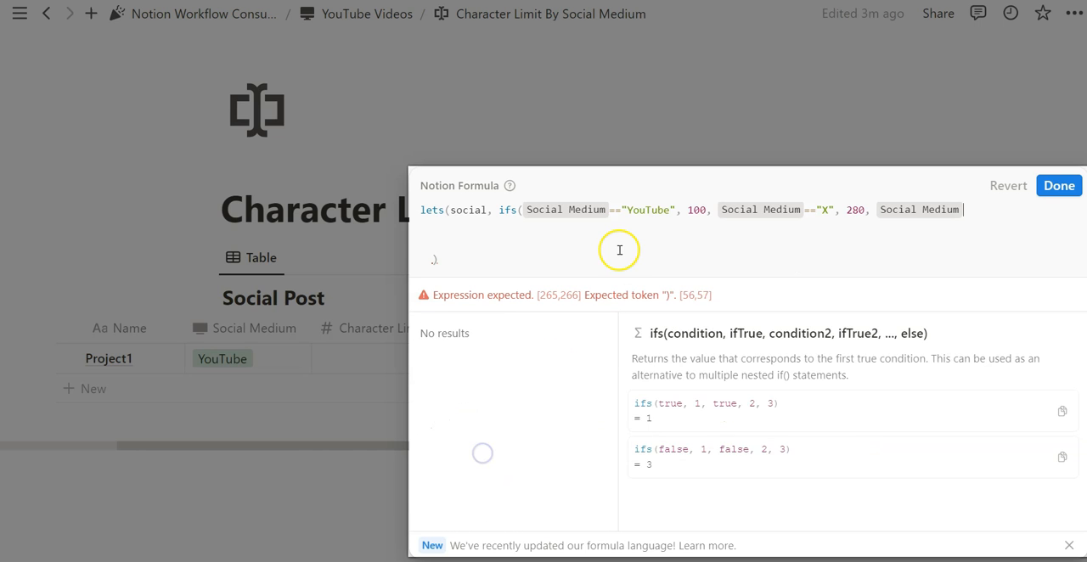
{"action": "type", "text": "==\"Instagram\""}
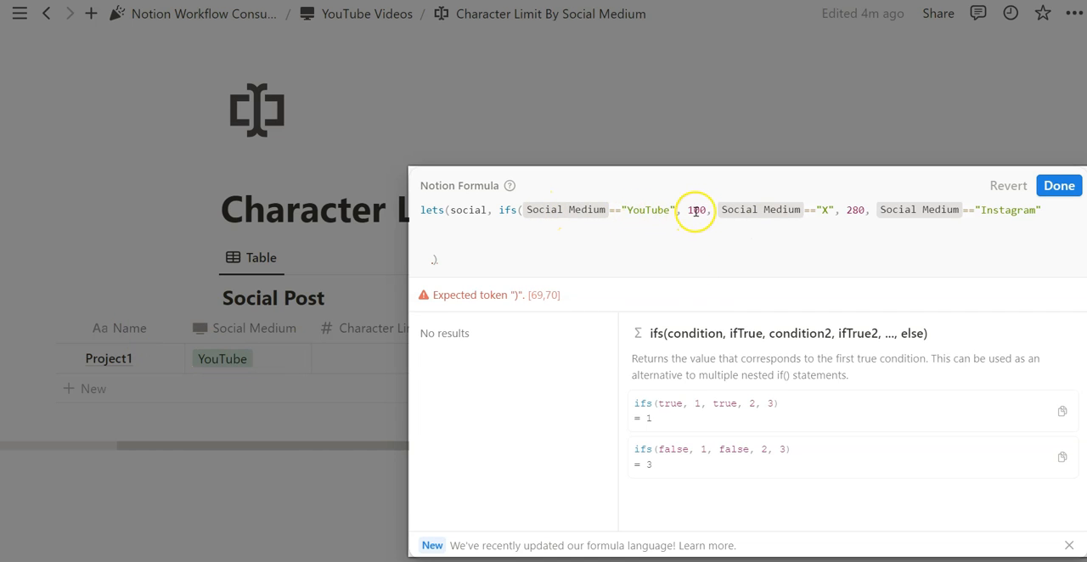
{"action": "left_click", "coordinate": [614, 213]}
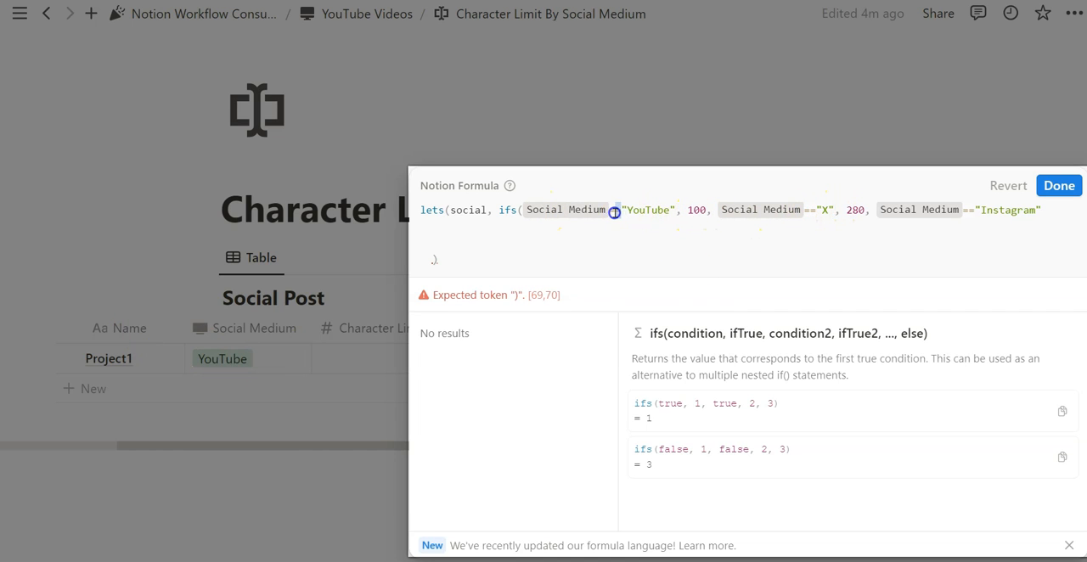
{"action": "left_click", "coordinate": [667, 217]}
{"action": "type", "text": ","}
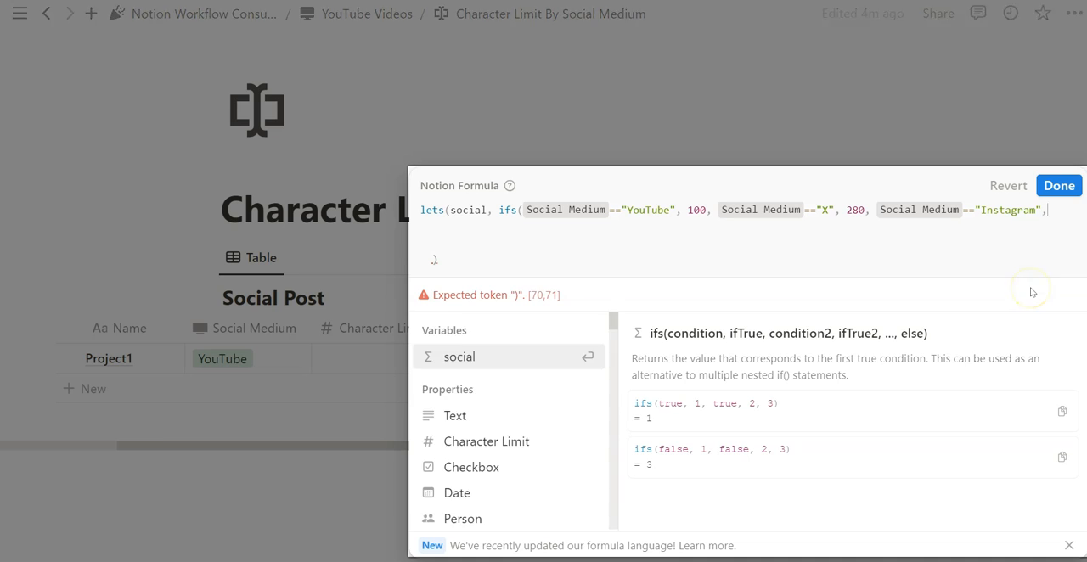
{"action": "type", "text": "125)"}
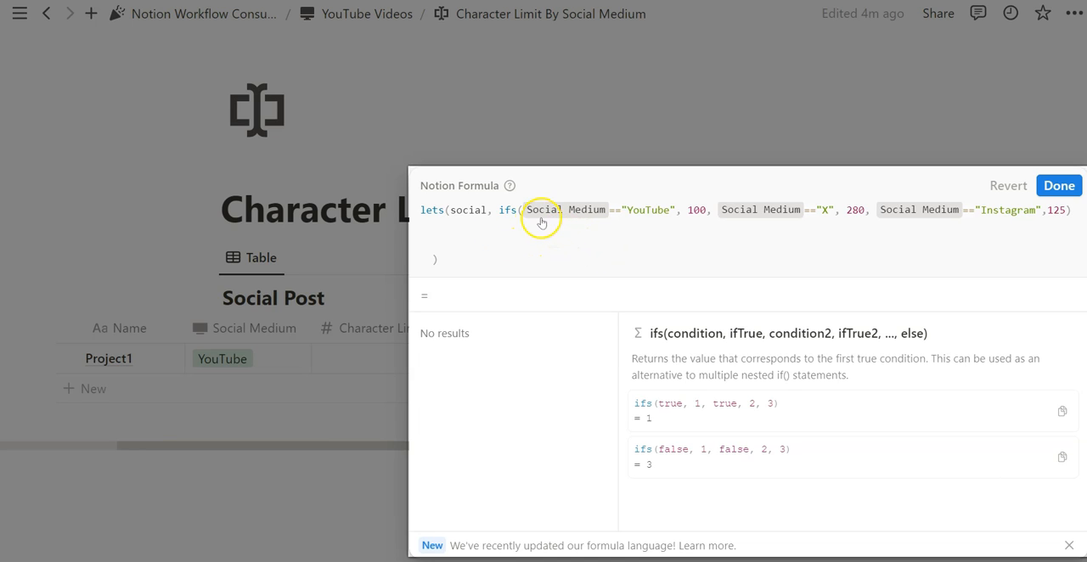
{"action": "left_click_drag", "start_coordinate": [1066, 213], "coordinate": [522, 230]}
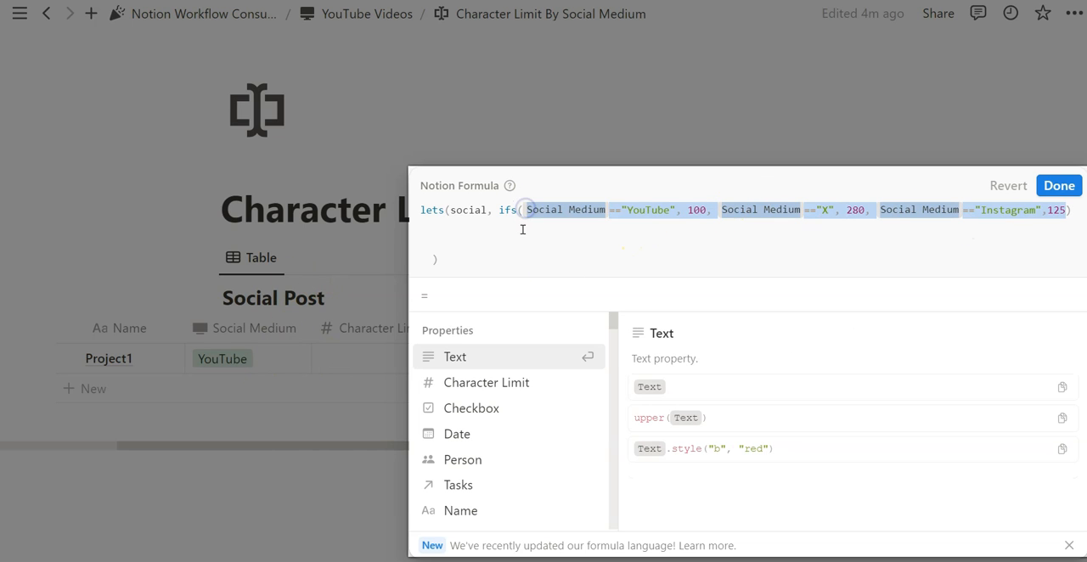
{"action": "left_click", "coordinate": [497, 232]}
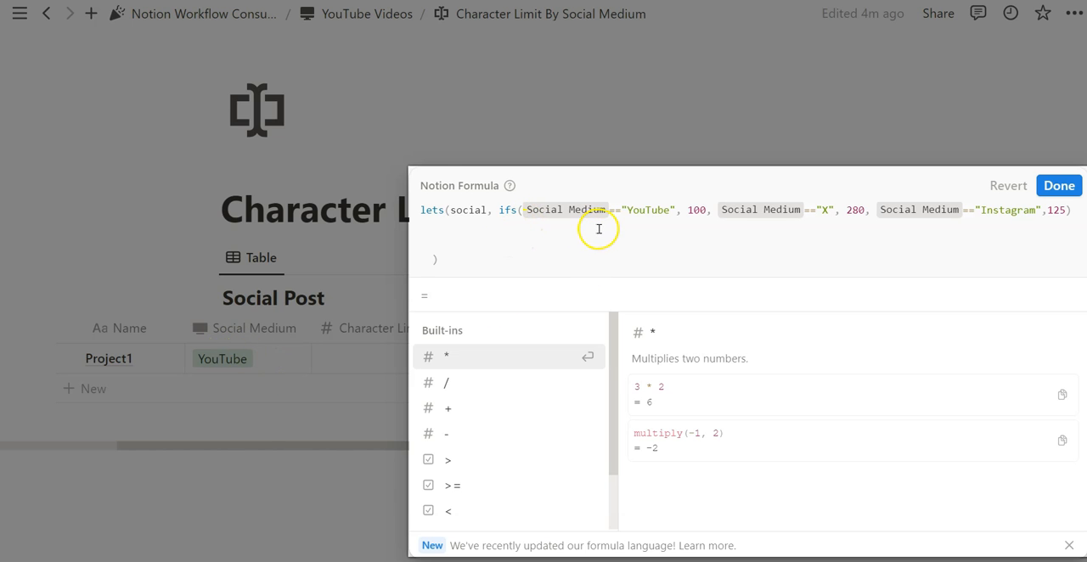
Insert Social Medium.empty() as the first ifs condition in the Specify By Social formula, returning the Character Limit property.
{"action": "left_click", "coordinate": [292, 382]}
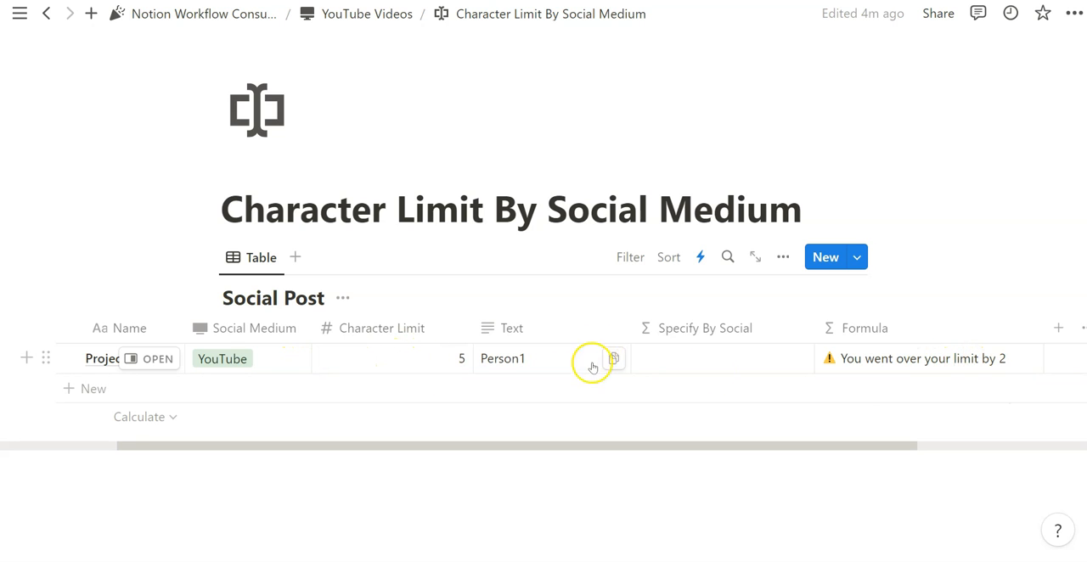
{"action": "left_click", "coordinate": [932, 360]}
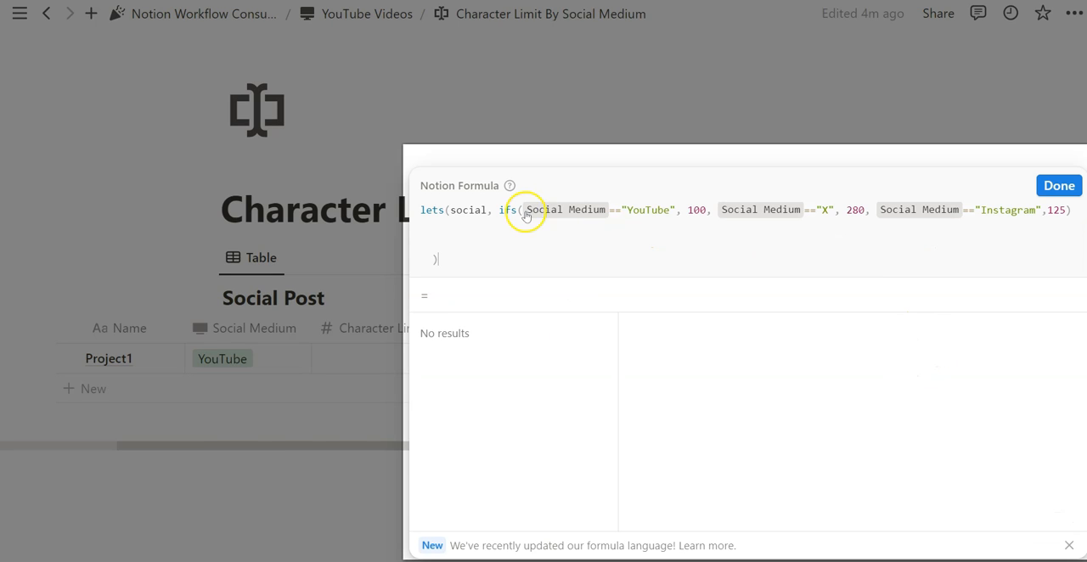
{"action": "left_click", "coordinate": [525, 213]}
{"action": "scroll", "coordinate": [442, 450], "scroll_direction": "down", "scroll_amount": 2}
{"action": "left_click", "coordinate": [501, 449]}
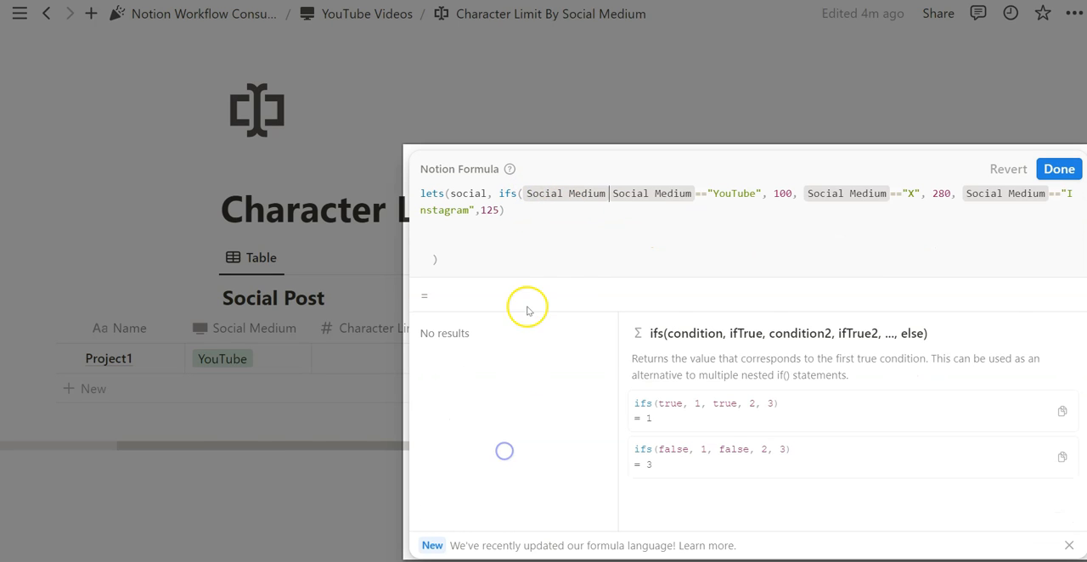
{"action": "type", "text": ".empty"}
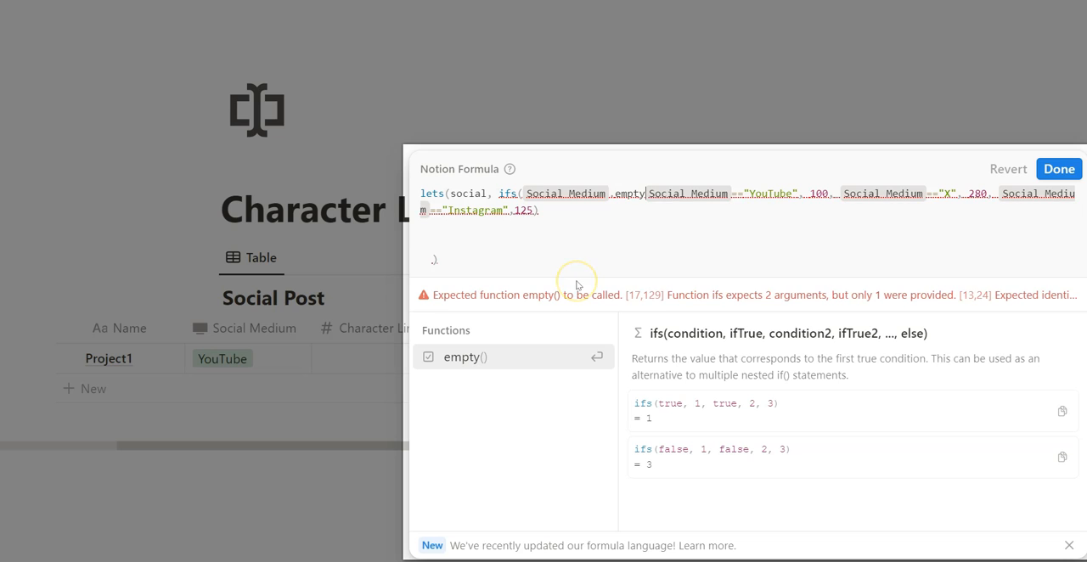
{"action": "key", "text": "Return"}
{"action": "type", "text": ","}
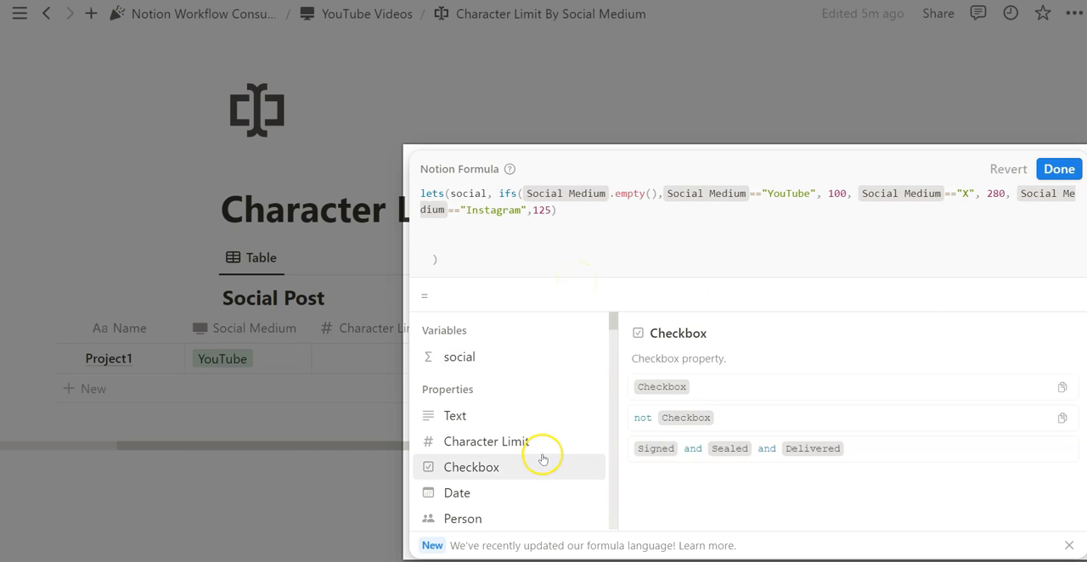
{"action": "scroll", "coordinate": [509, 424], "scroll_direction": "down", "scroll_amount": 1}
{"action": "left_click", "coordinate": [473, 383]}
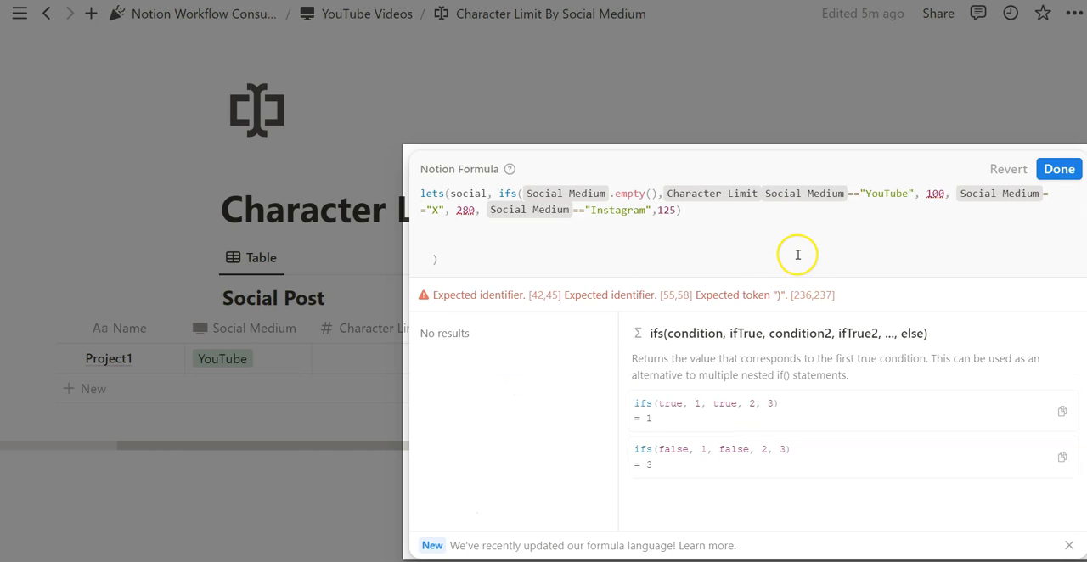
{"action": "type", "text": ","}
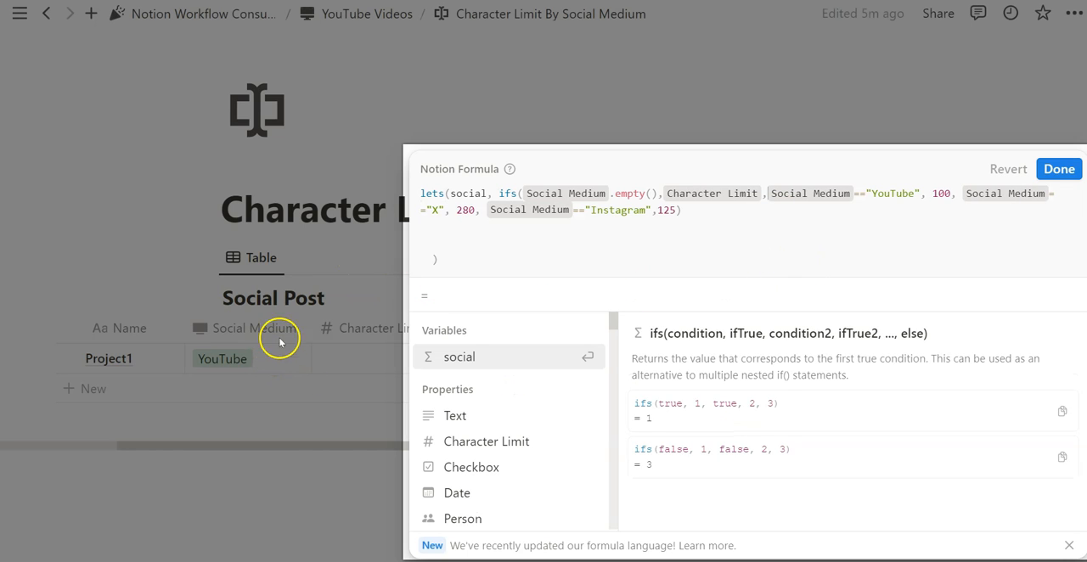
Review the social variable and its ifs conditions, and save the Specify By Social formula.
{"action": "left_click_drag", "start_coordinate": [659, 195], "coordinate": [592, 197]}
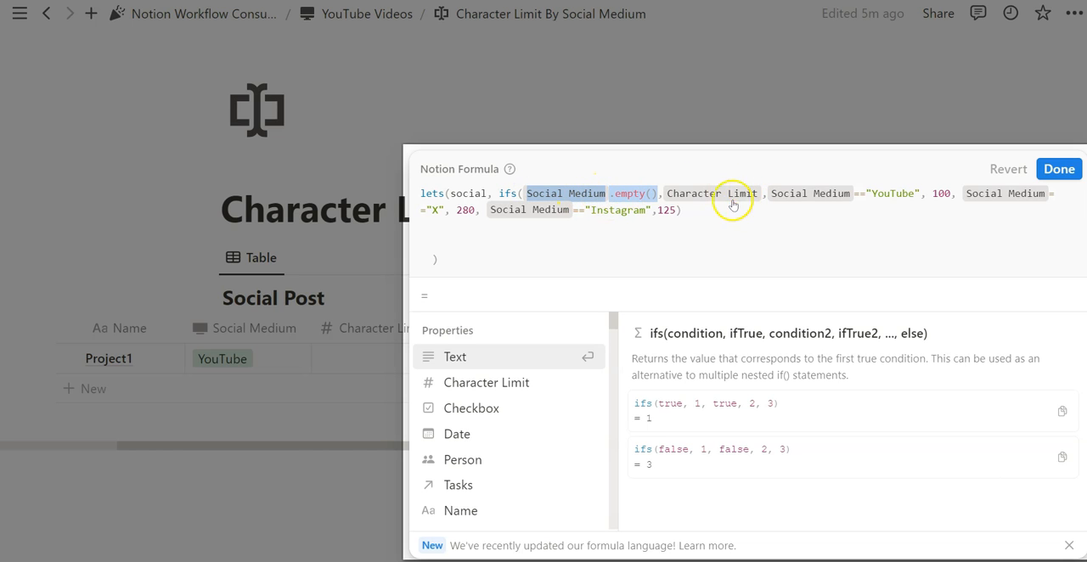
{"action": "left_click", "coordinate": [722, 207]}
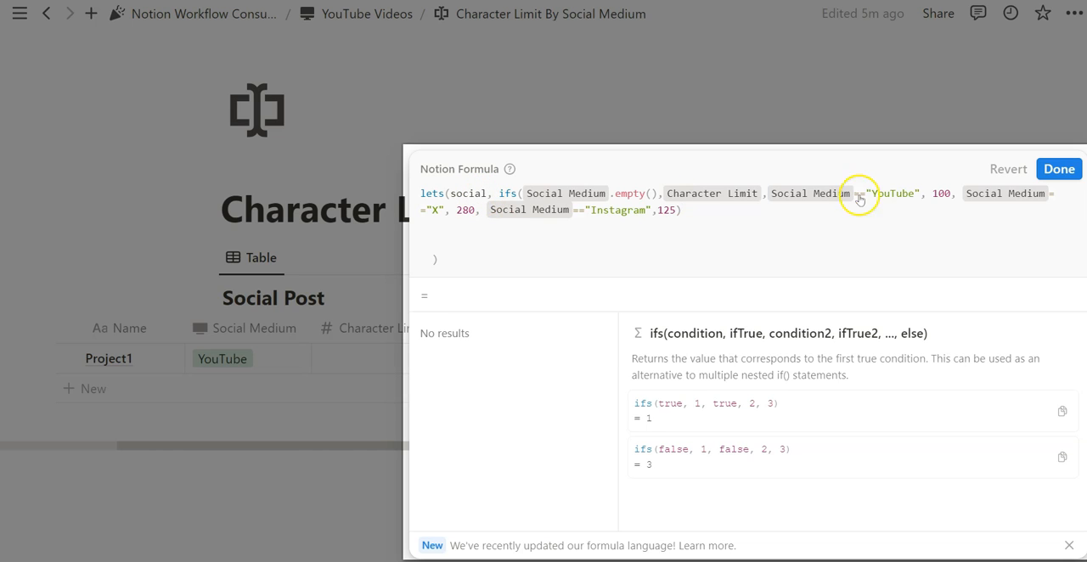
{"action": "left_click", "coordinate": [950, 195]}
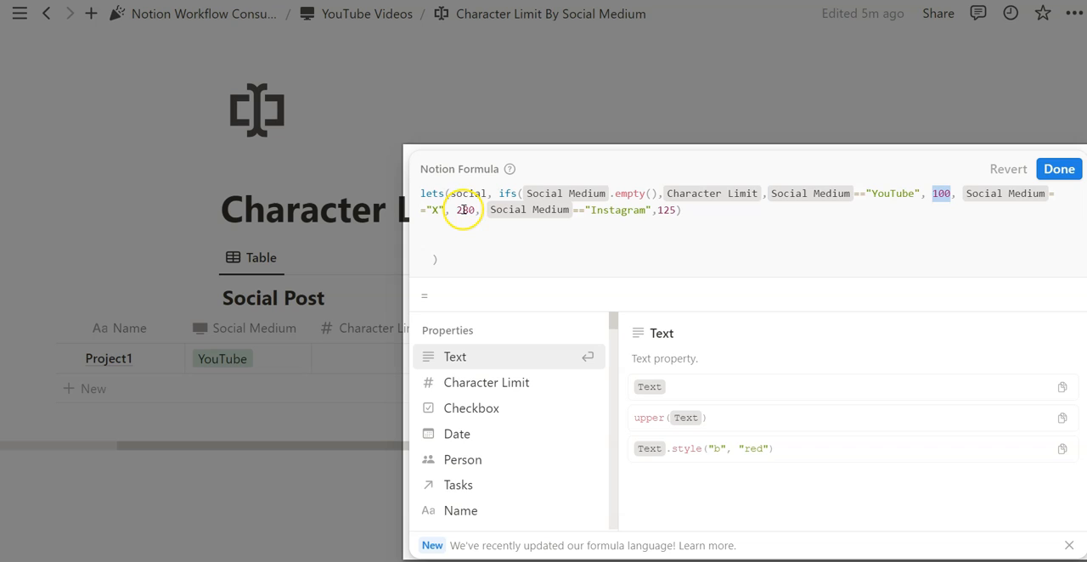
{"action": "left_click", "coordinate": [704, 210]}
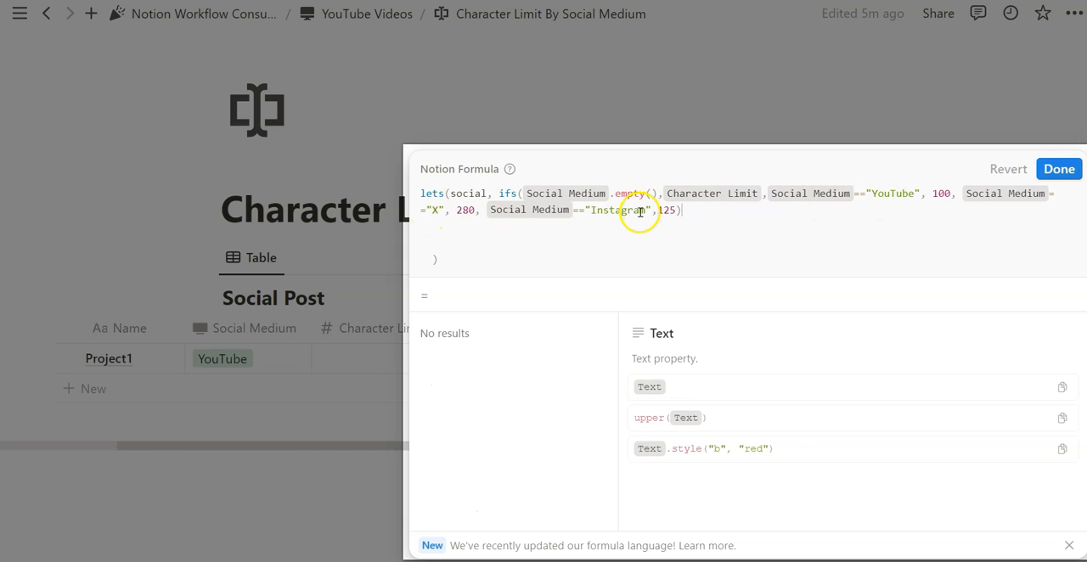
{"action": "left_click_drag", "start_coordinate": [488, 194], "coordinate": [447, 193]}
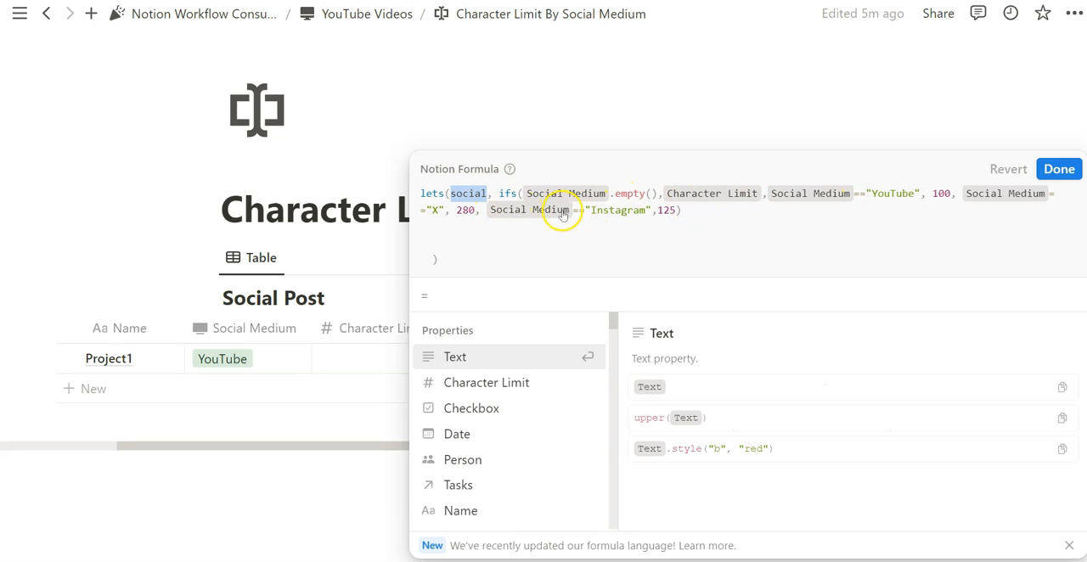
{"action": "left_click", "coordinate": [526, 226]}
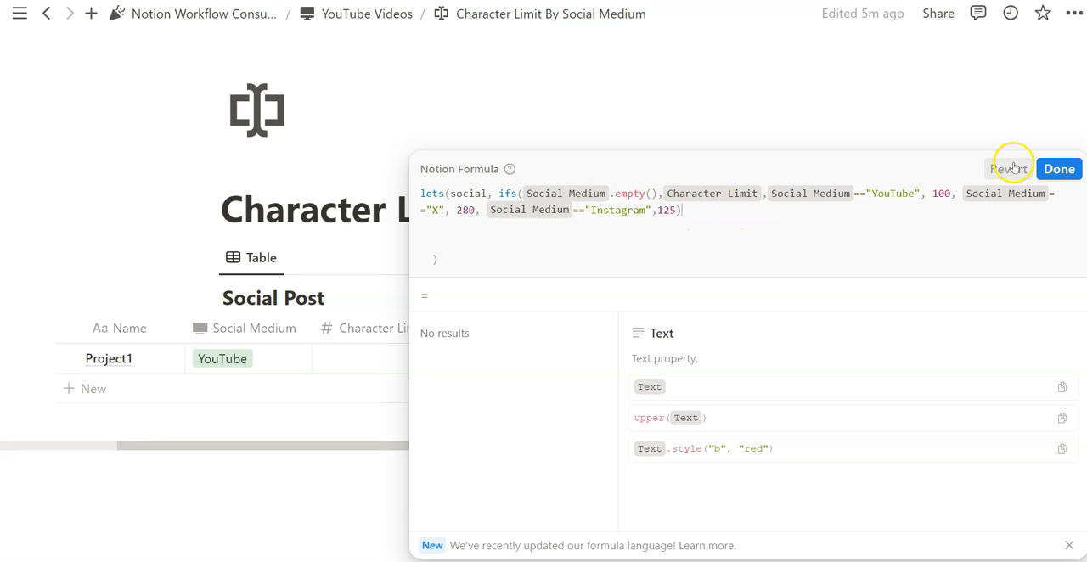
{"action": "left_click", "coordinate": [1055, 168]}
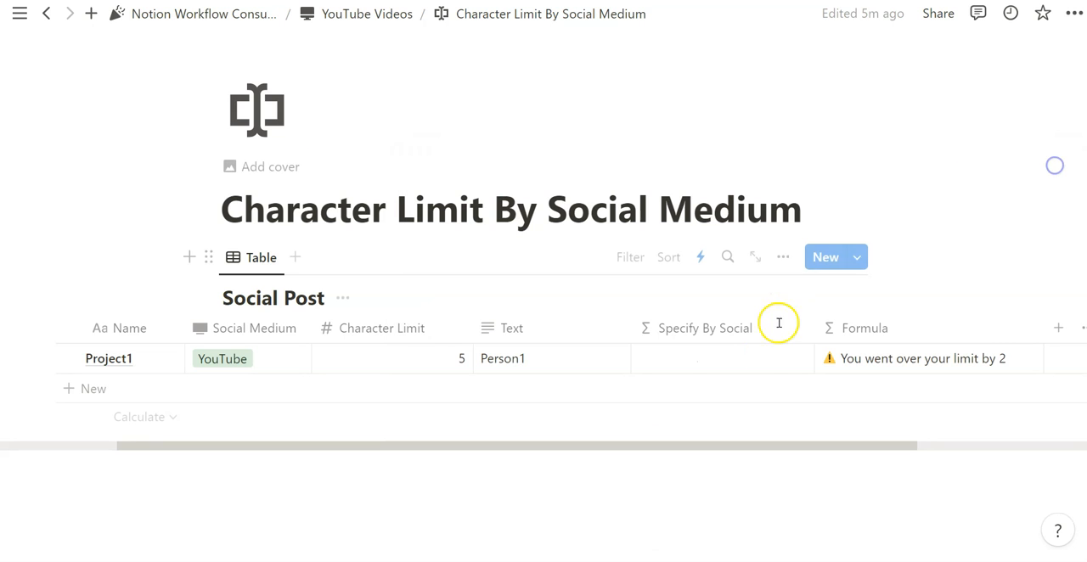
Copy the complete over-limit warning expression from the Formula property without changing that formula.
{"action": "left_click", "coordinate": [876, 360]}
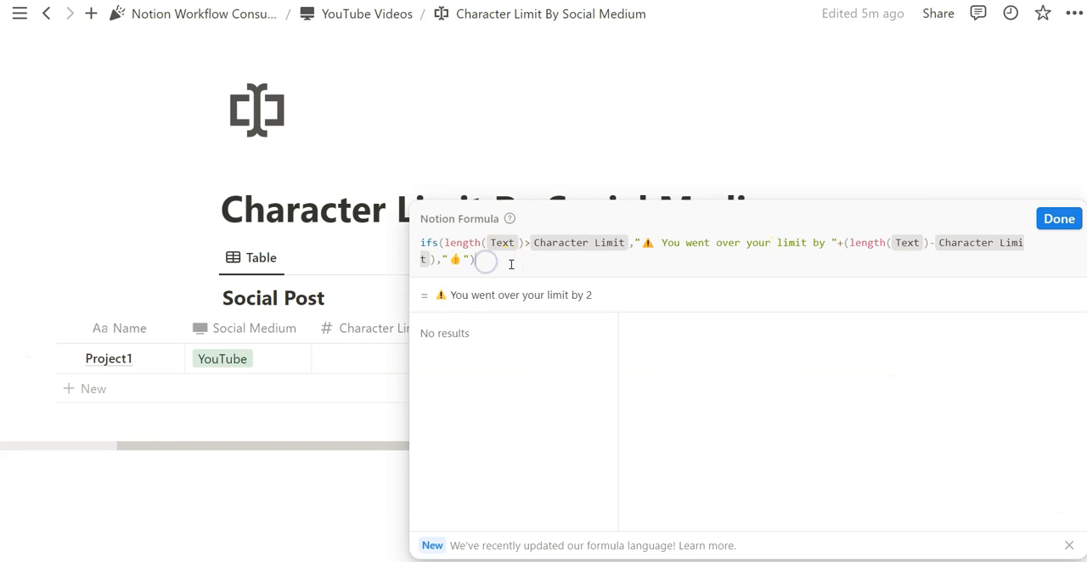
{"action": "left_click", "coordinate": [680, 262]}
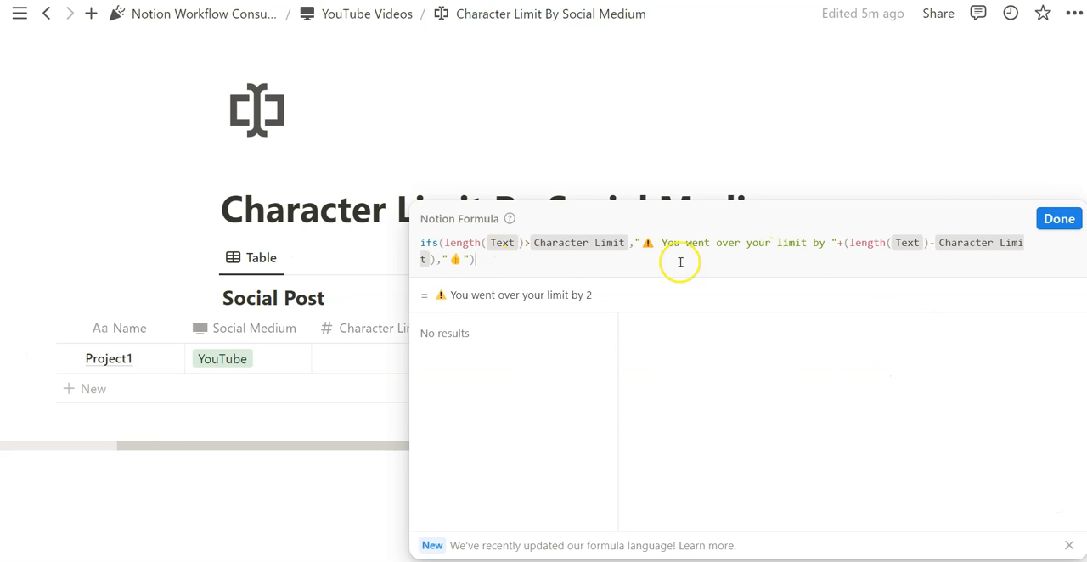
{"action": "double_click", "coordinate": [833, 242]}
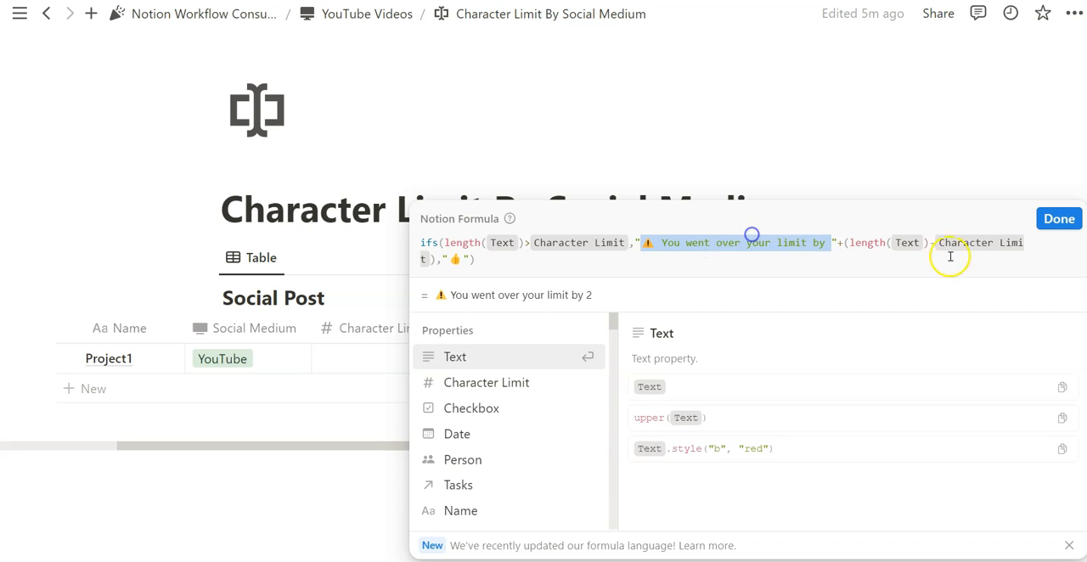
{"action": "left_click", "coordinate": [592, 296]}
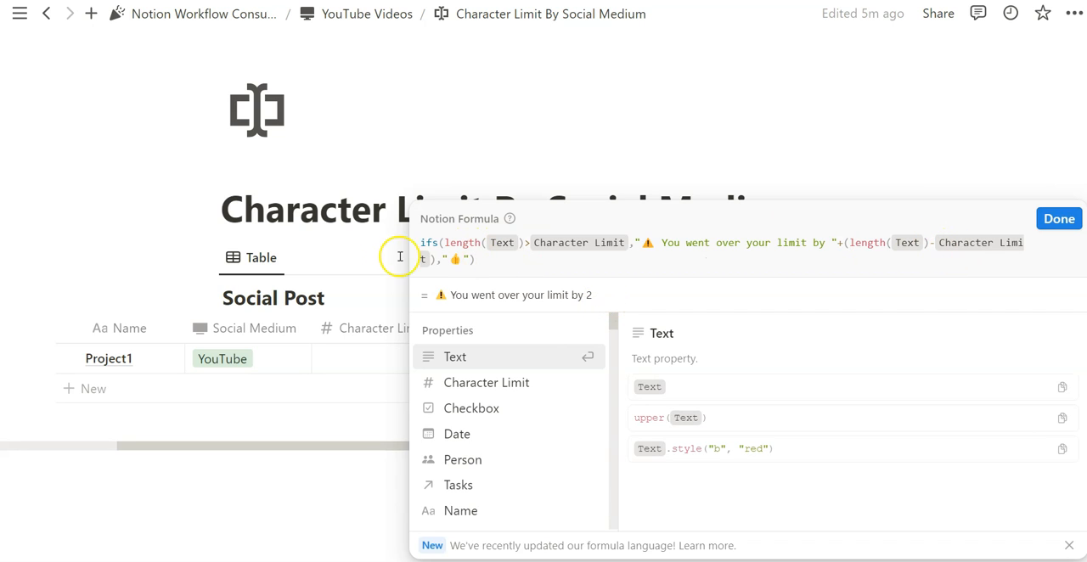
{"action": "double_click", "coordinate": [470, 260]}
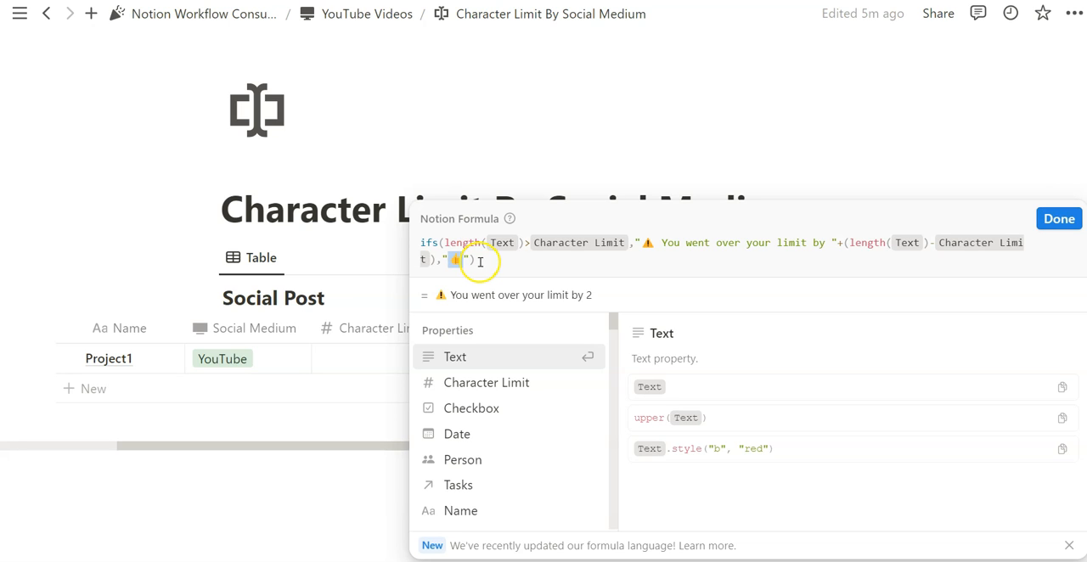
{"action": "left_click", "coordinate": [470, 258]}
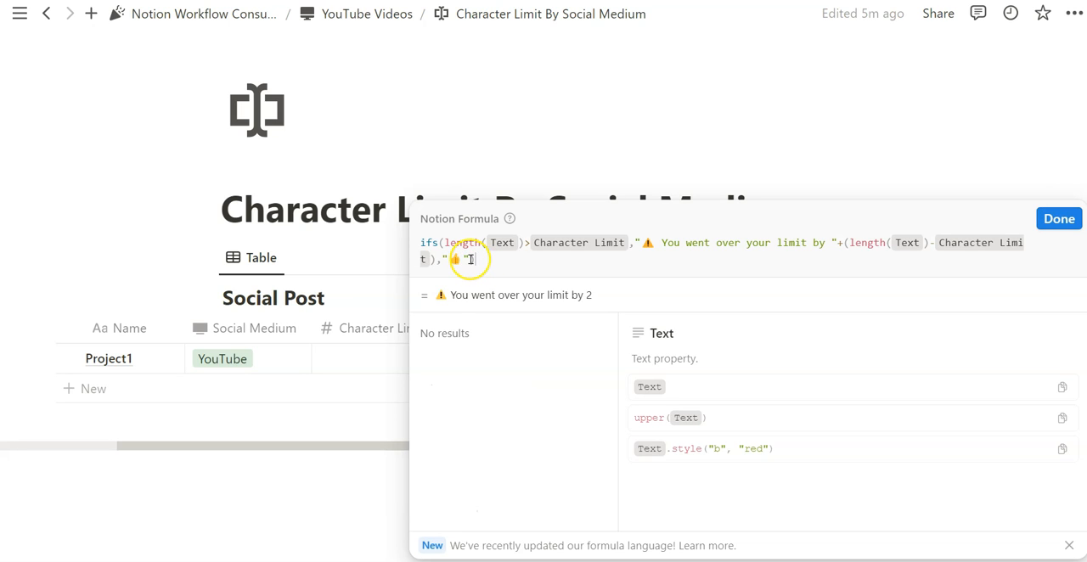
{"action": "type", "text": ")"}
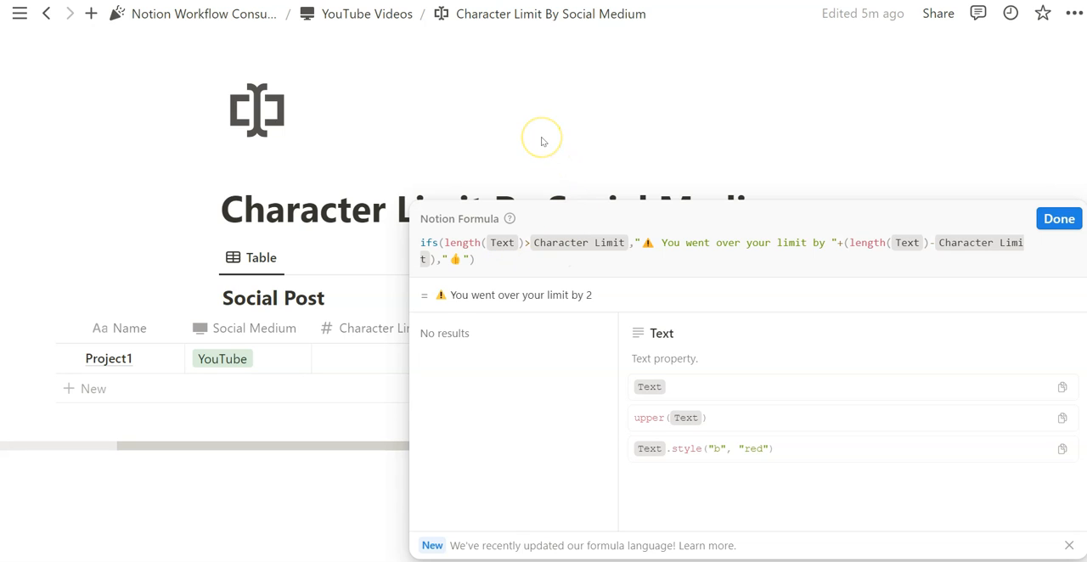
{"action": "left_click_drag", "start_coordinate": [481, 258], "coordinate": [420, 241]}
{"action": "key", "text": "ctrl+c"}
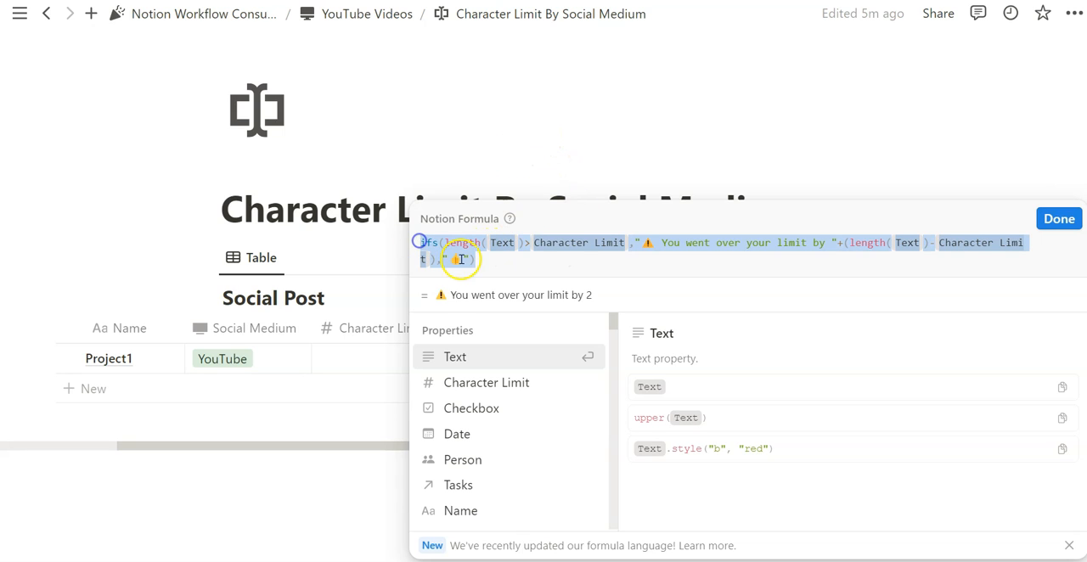
{"action": "left_click", "coordinate": [1055, 219]}
Paste the copied warning expression into the Specify By Social formula as the lets result, separated from the social variable's ifs by a comma.
{"action": "left_click", "coordinate": [719, 355]}
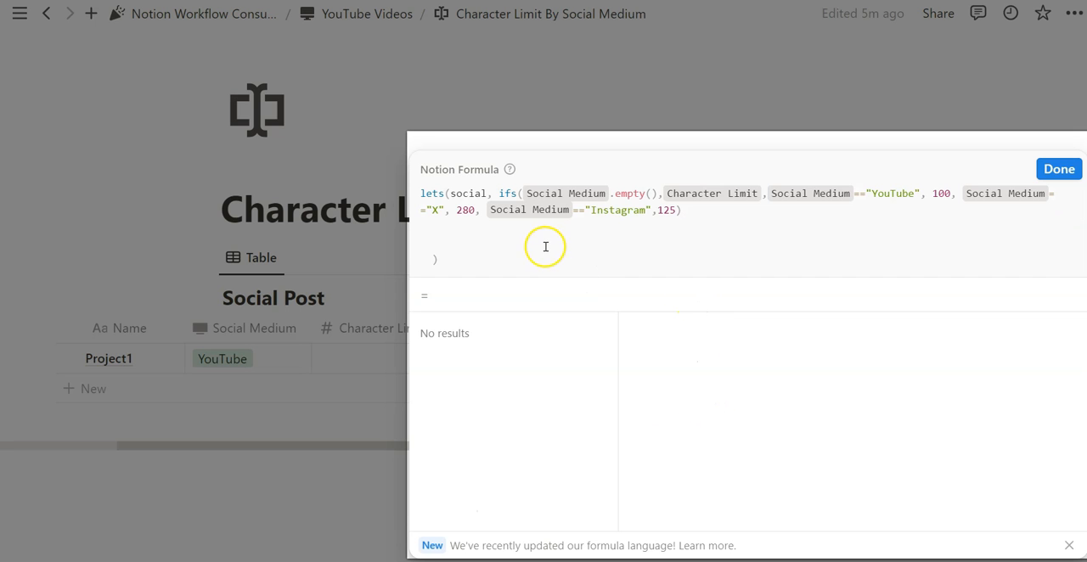
{"action": "left_click", "coordinate": [539, 247]}
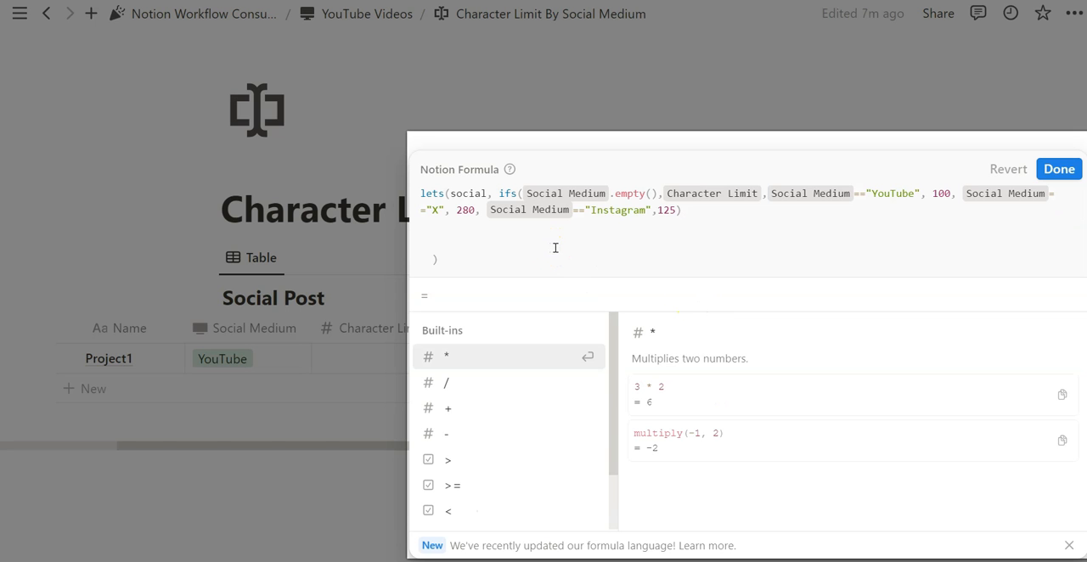
{"action": "key", "text": "ctrl+v"}
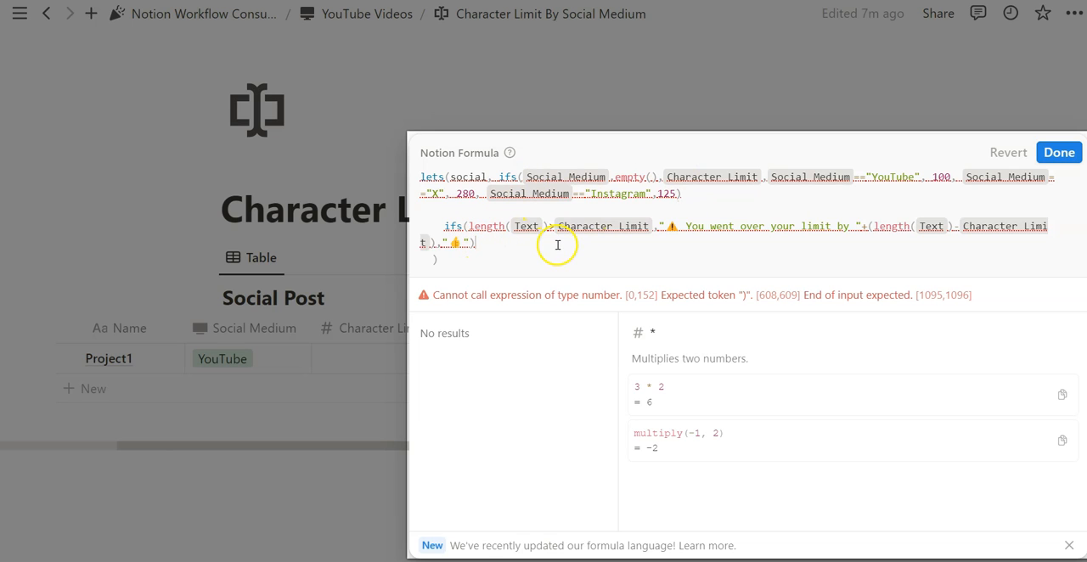
{"action": "left_click", "coordinate": [686, 195]}
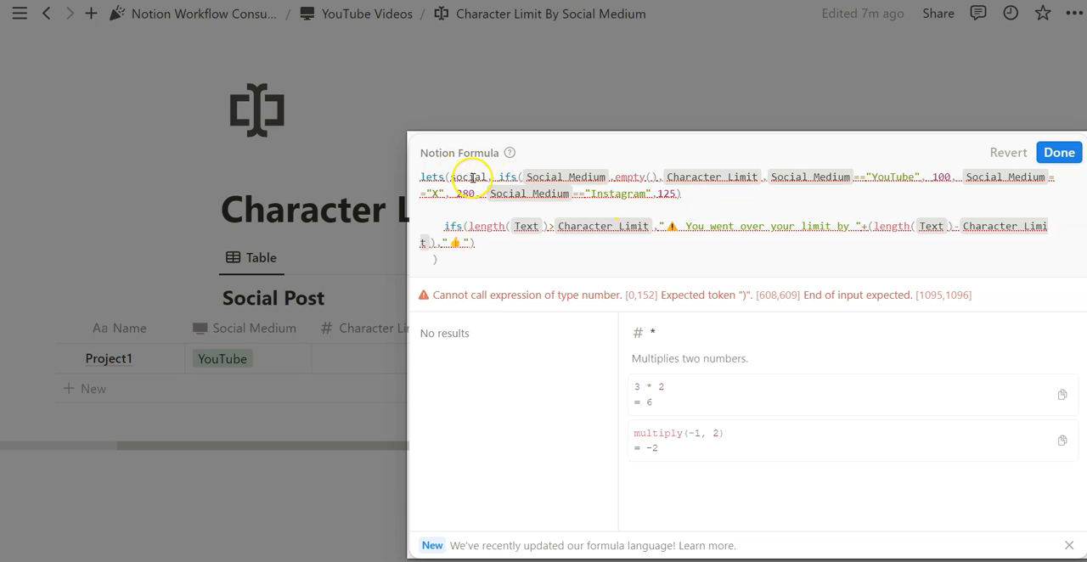
{"action": "type", "text": ","}
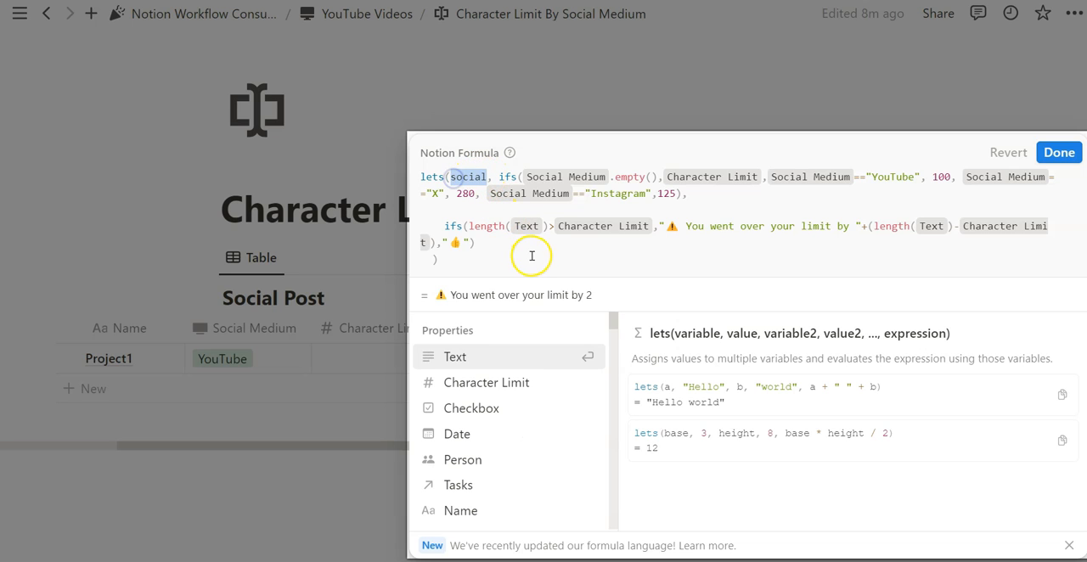
{"action": "left_click_drag", "start_coordinate": [681, 194], "coordinate": [523, 172]}
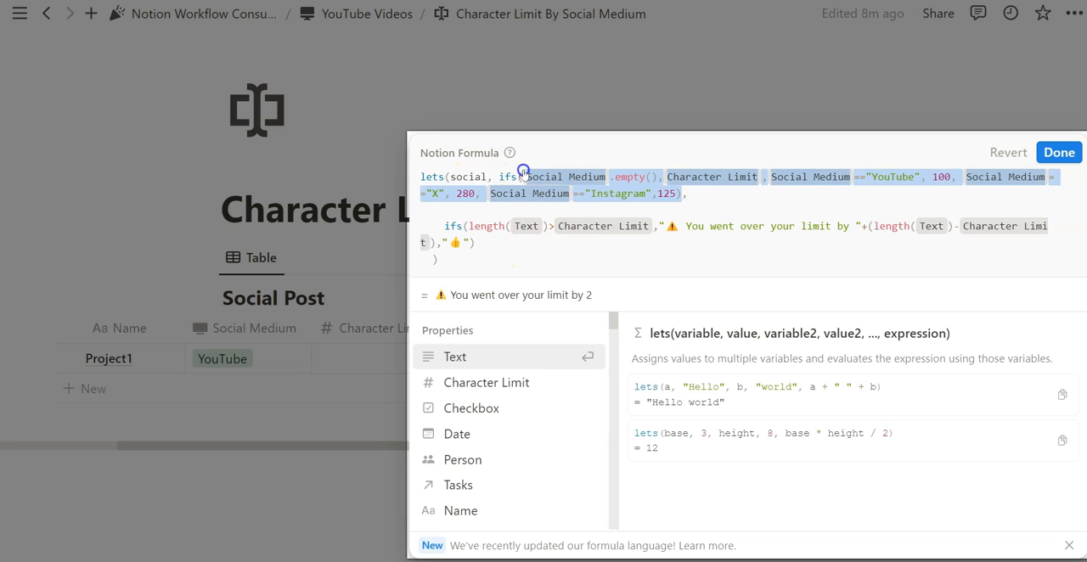
{"action": "left_click", "coordinate": [560, 256]}
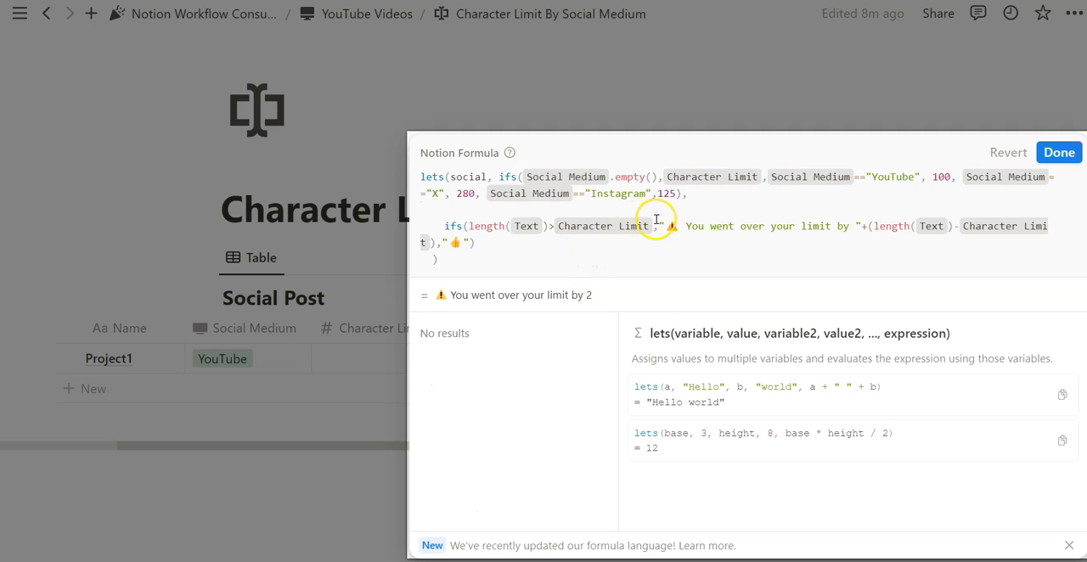
Replace both Character Limit references in the over-limit warning expression of the Specify By Social formula with the social variable.
{"action": "left_click", "coordinate": [655, 225]}
{"action": "key", "text": "BackSpace"}
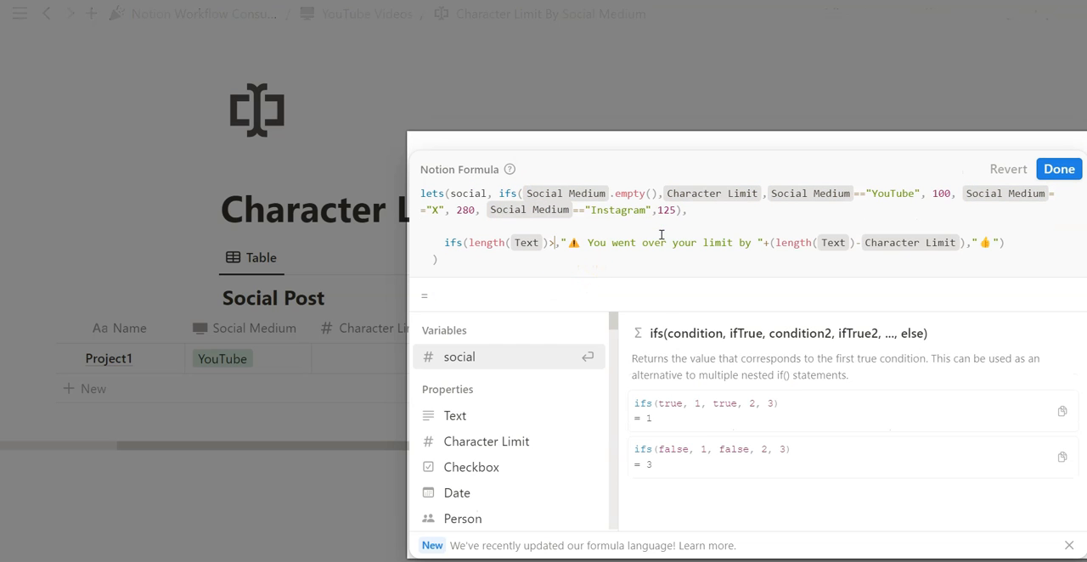
{"action": "type", "text": "social"}
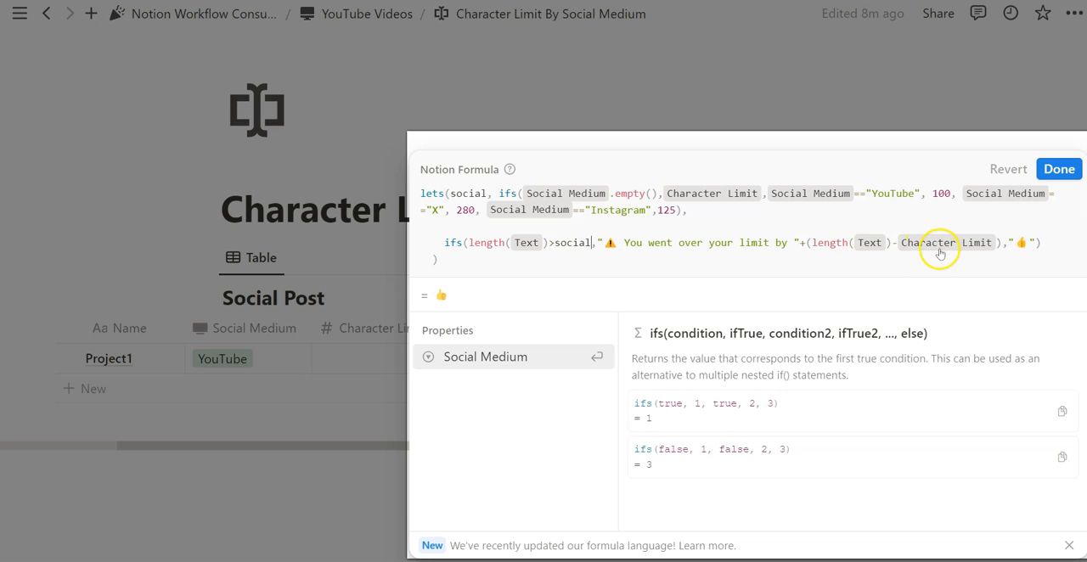
{"action": "left_click", "coordinate": [995, 243]}
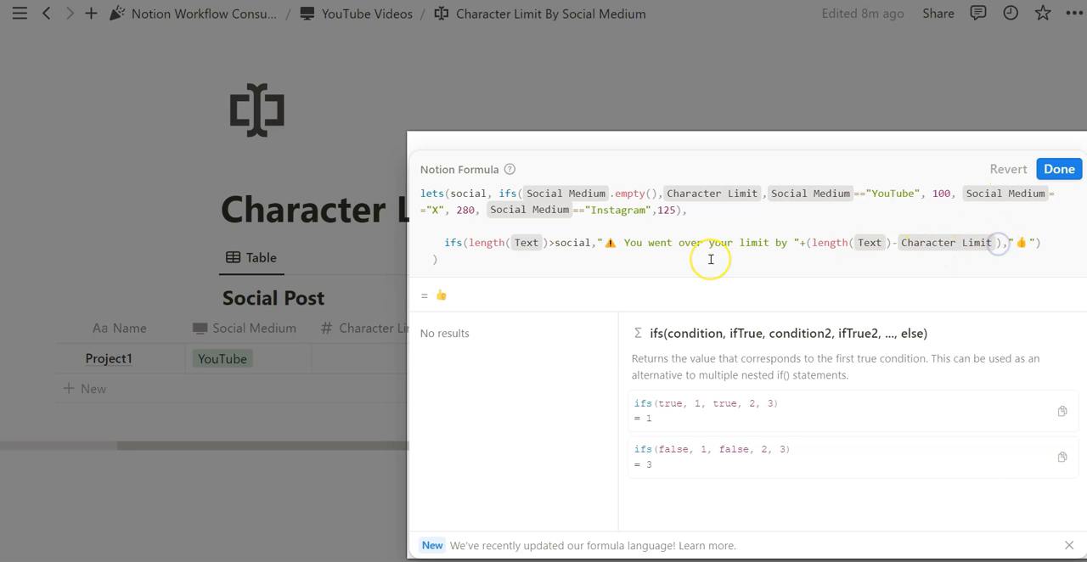
{"action": "key", "text": "BackSpace"}
{"action": "type", "text": "social"}
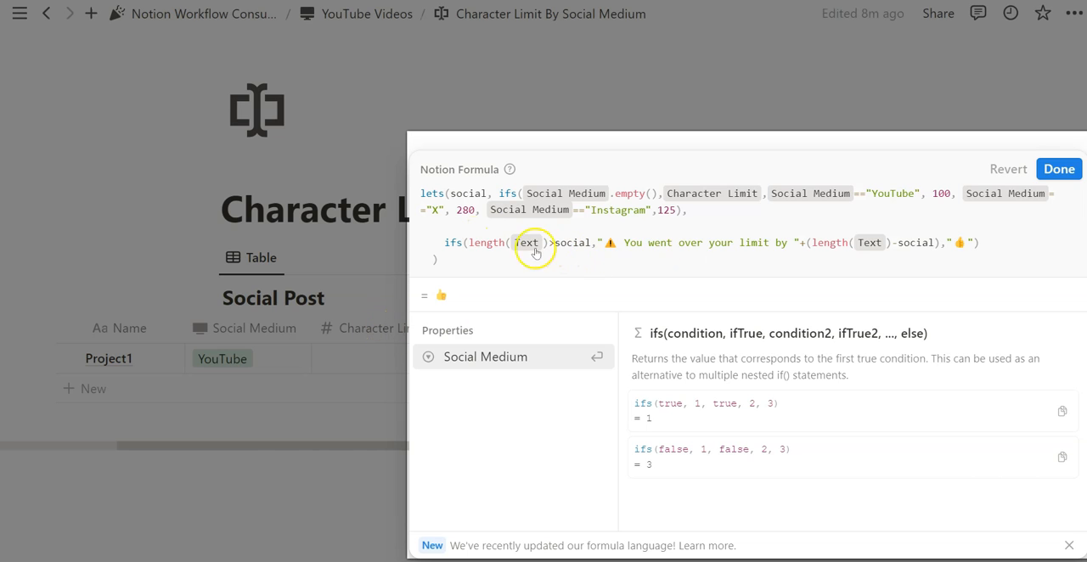
Review the social variable's definition and its use in the warning expression, and save the Specify By Social formula.
{"action": "left_click_drag", "start_coordinate": [697, 210], "coordinate": [454, 191]}
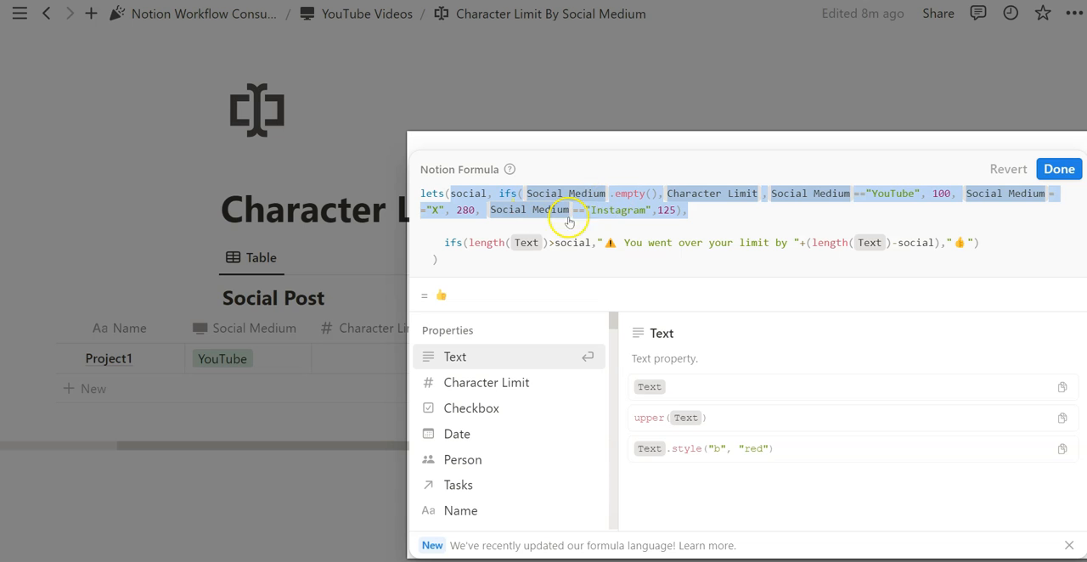
{"action": "left_click", "coordinate": [718, 213]}
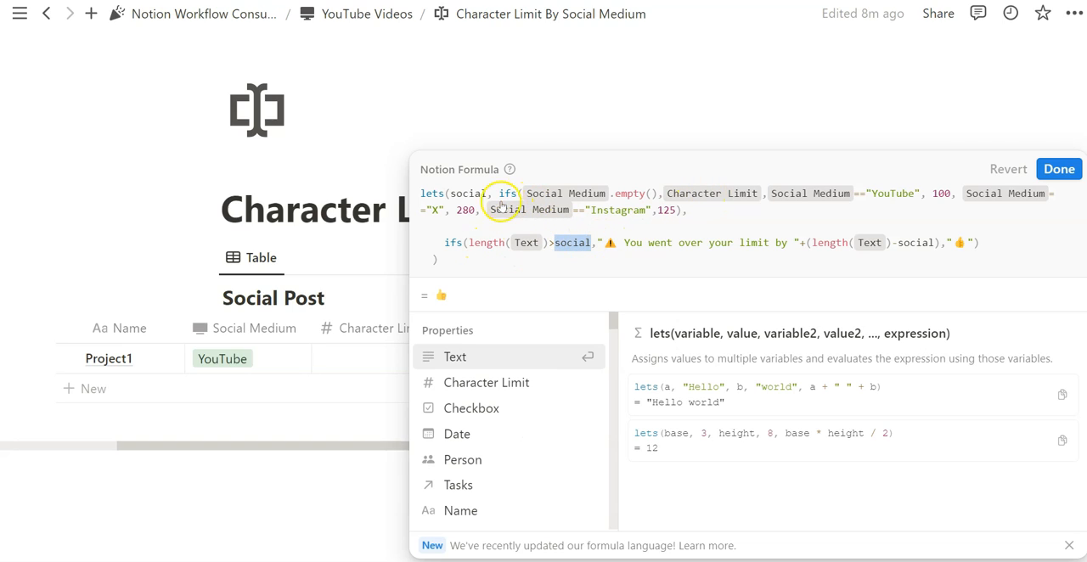
{"action": "left_click", "coordinate": [473, 192]}
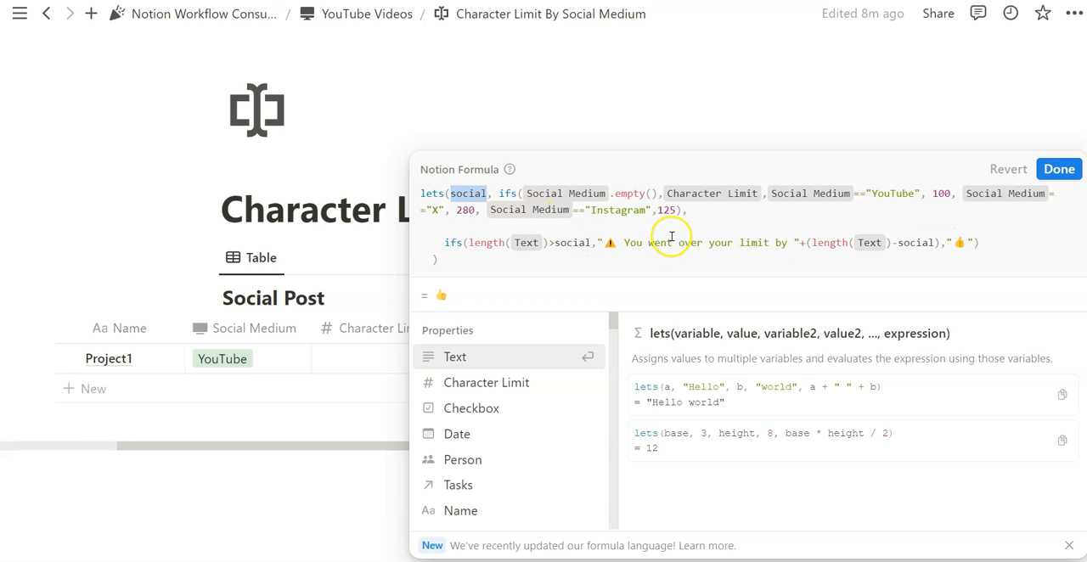
{"action": "left_click", "coordinate": [1058, 169]}
{"action": "left_click", "coordinate": [837, 366]}
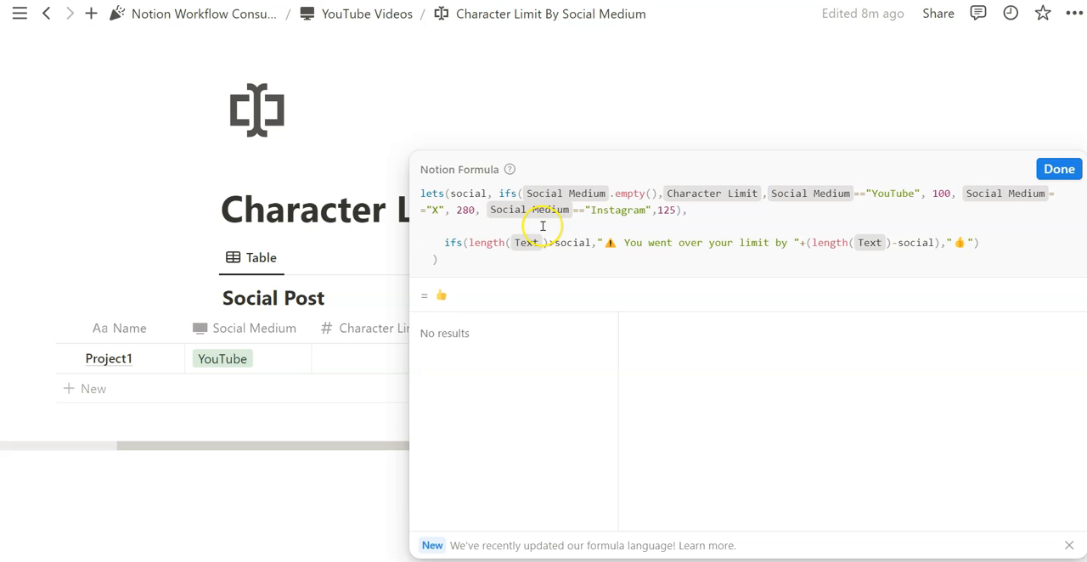
{"action": "left_click", "coordinate": [580, 126]}
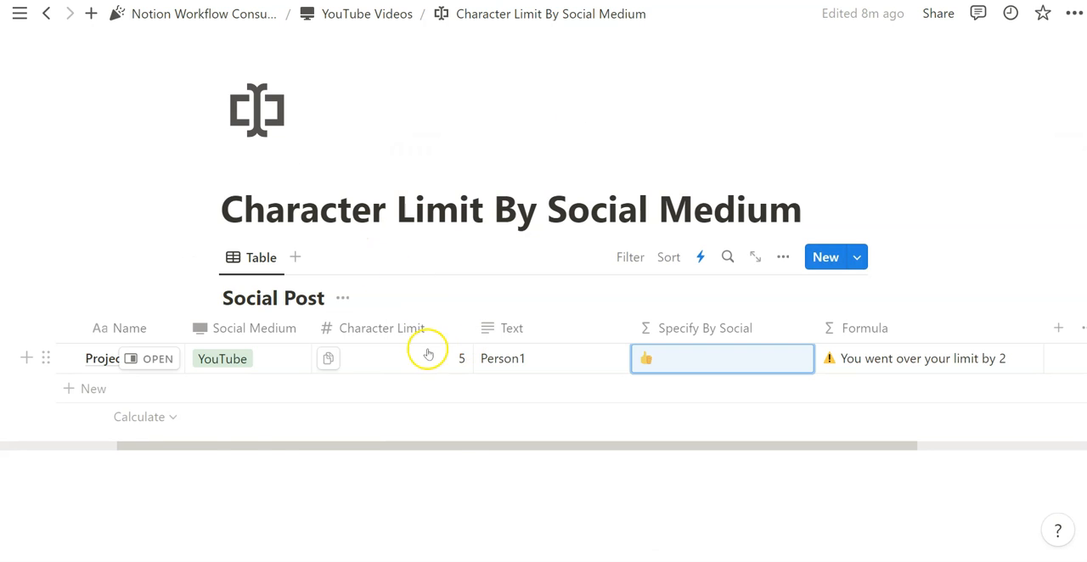
Clear Project1's Social Medium and check the Specify By Social result against its formula's Character Limit fallback.
{"action": "left_click", "coordinate": [283, 355]}
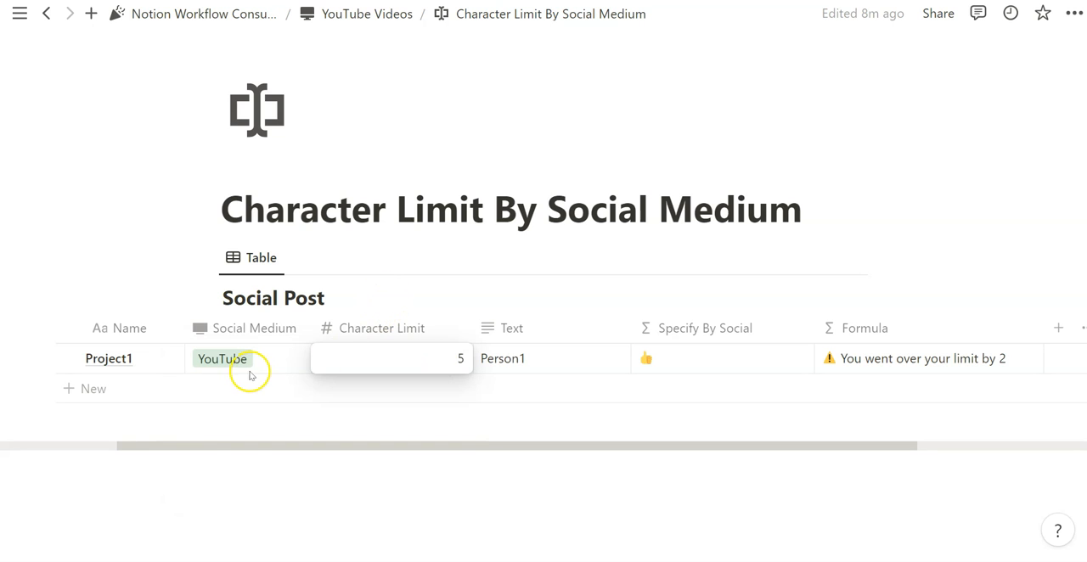
{"action": "left_click", "coordinate": [252, 367]}
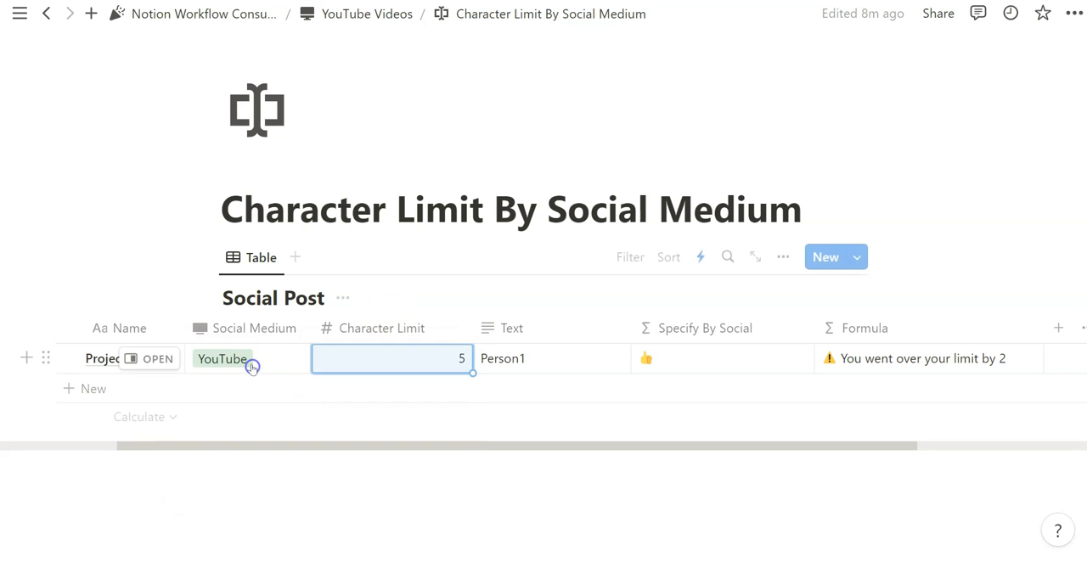
{"action": "left_click", "coordinate": [252, 366]}
{"action": "left_click", "coordinate": [256, 355]}
{"action": "left_click", "coordinate": [576, 312]}
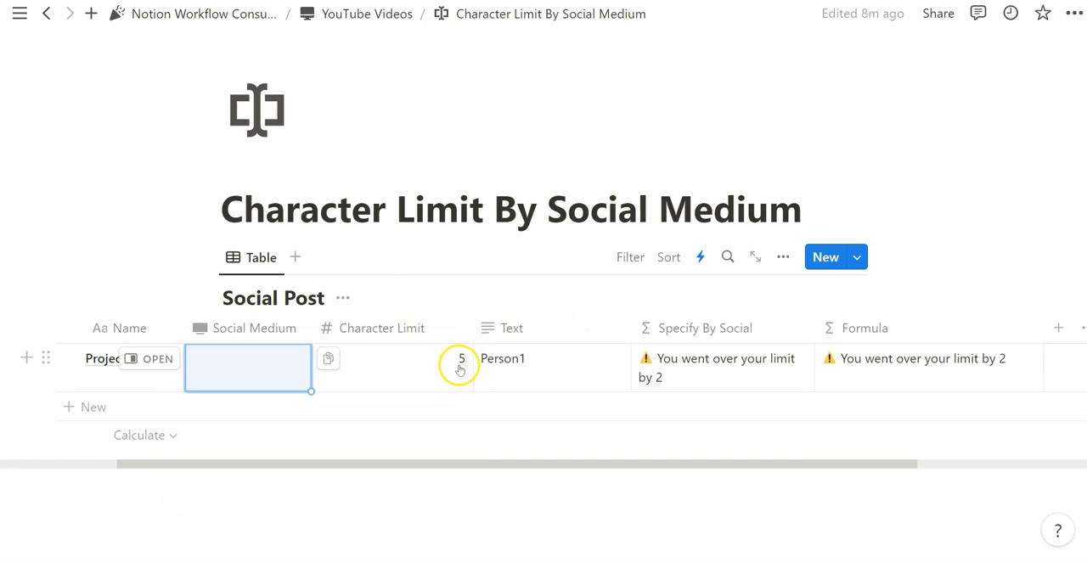
{"action": "left_click_drag", "start_coordinate": [854, 444], "coordinate": [862, 445]}
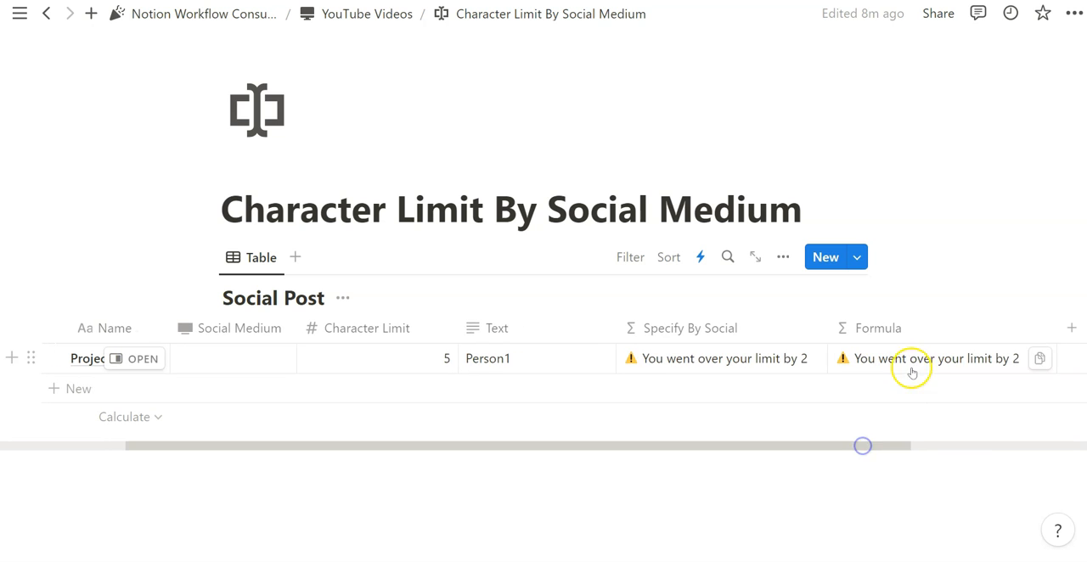
{"action": "left_click", "coordinate": [703, 355]}
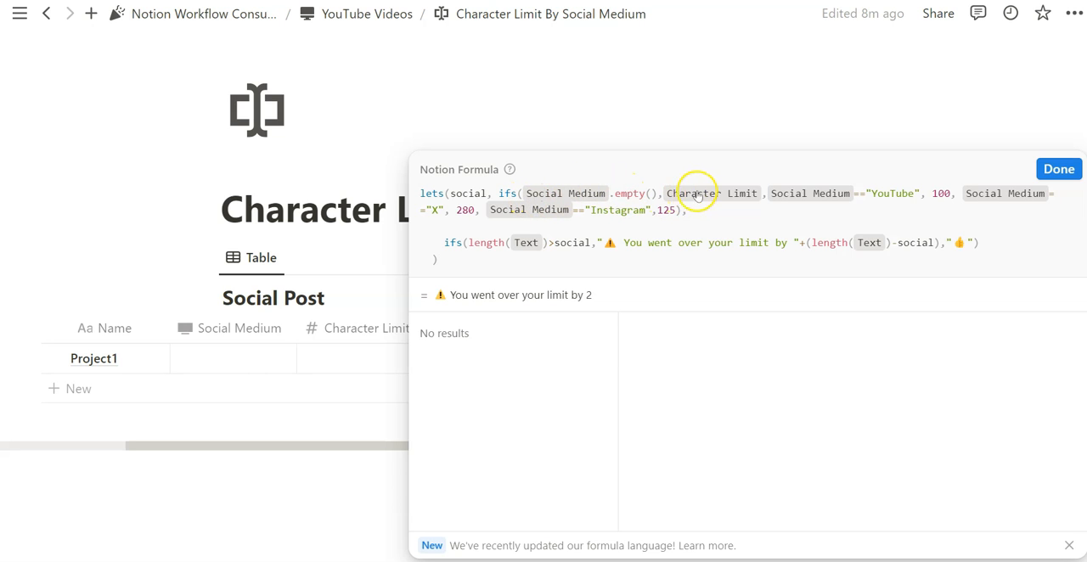
{"action": "left_click", "coordinate": [704, 68]}
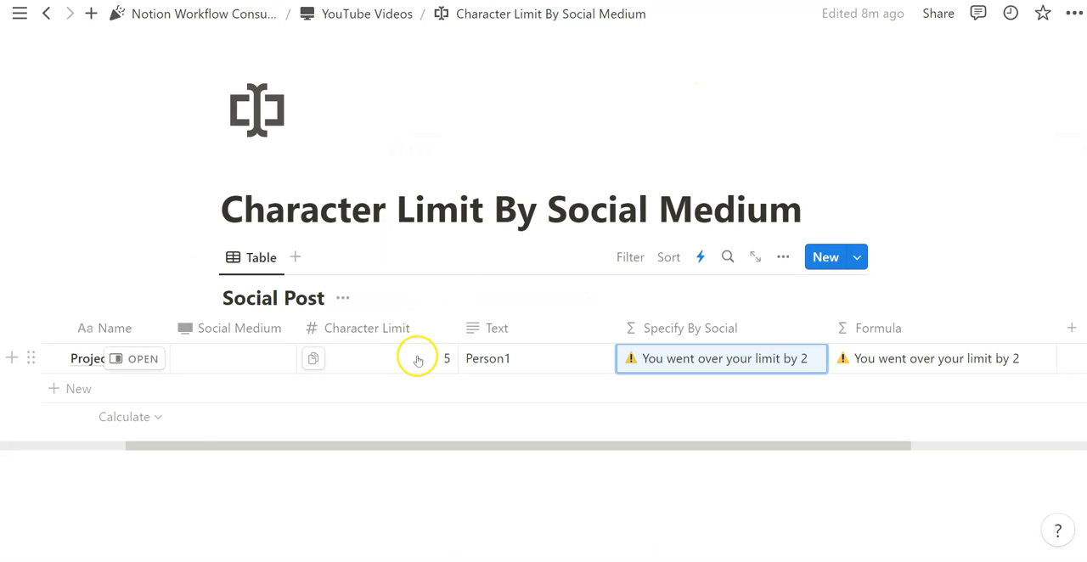
Test the Specify By Social formula by setting Project1's Social Medium to X and then to YouTube.
{"action": "left_click", "coordinate": [246, 359]}
{"action": "left_click", "coordinate": [245, 417]}
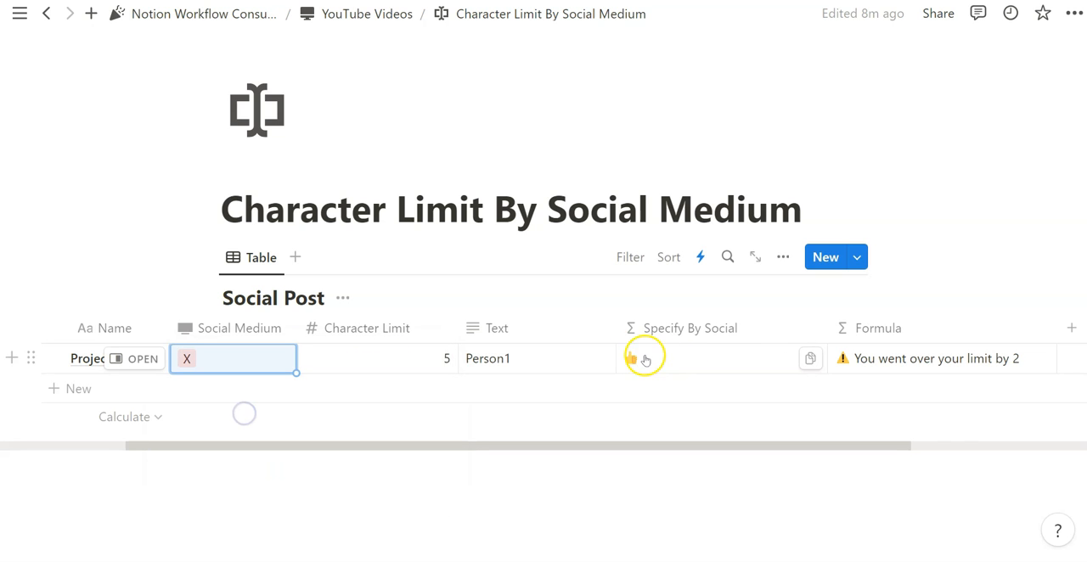
{"action": "left_click", "coordinate": [203, 365]}
{"action": "left_click", "coordinate": [254, 450]}
{"action": "left_click", "coordinate": [245, 468]}
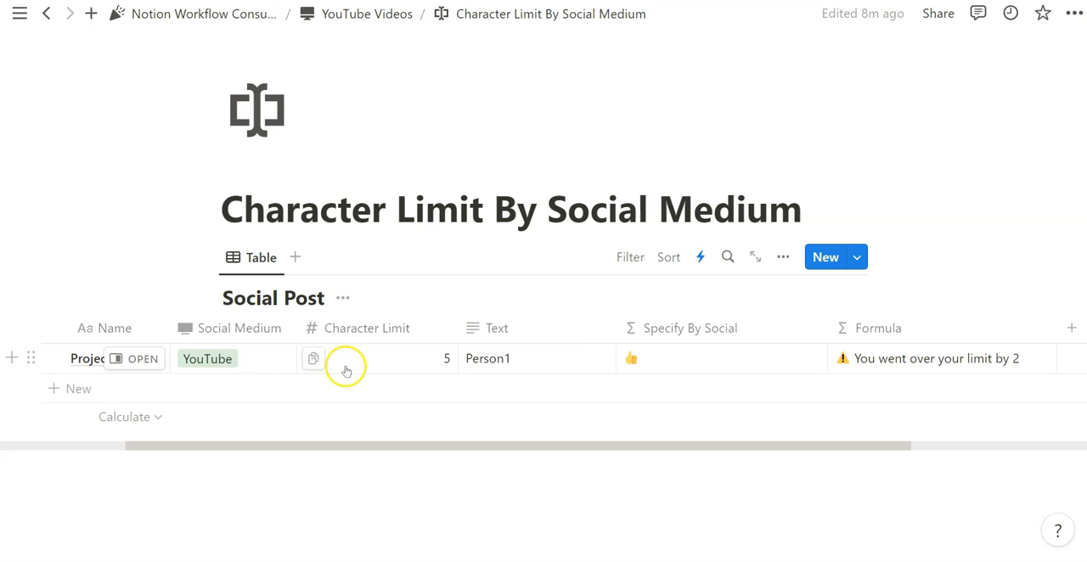
Set the YouTube limit in the Specify By Social formula to 5, empty Project1's Character Limit, and check its Text against the warning.
{"action": "left_click", "coordinate": [242, 358]}
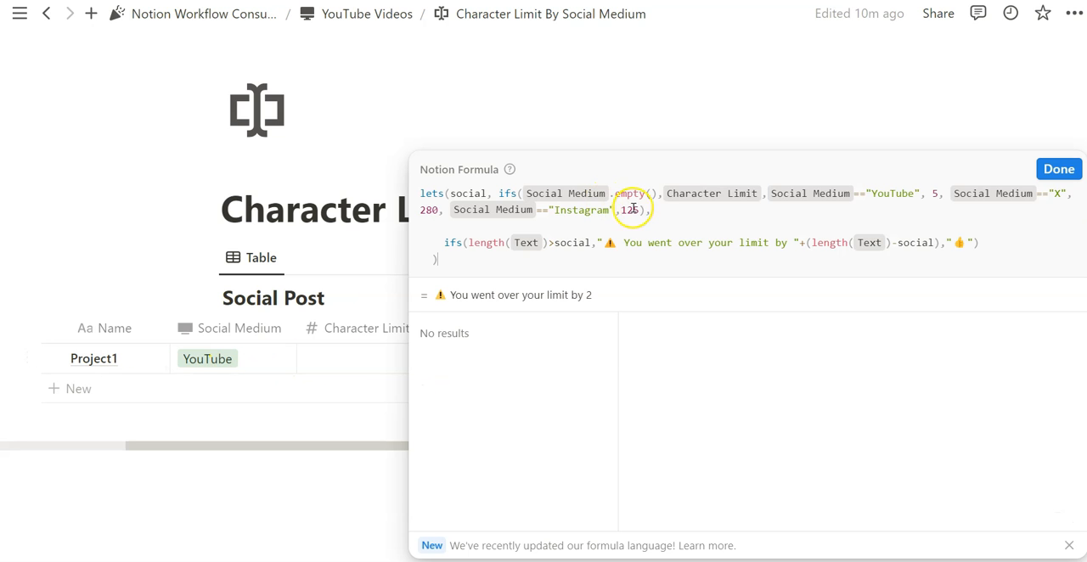
{"action": "key", "text": "Escape"}
{"action": "left_click", "coordinate": [527, 360]}
{"action": "left_click_drag", "start_coordinate": [523, 360], "coordinate": [468, 360]}
{"action": "left_click", "coordinate": [766, 377]}
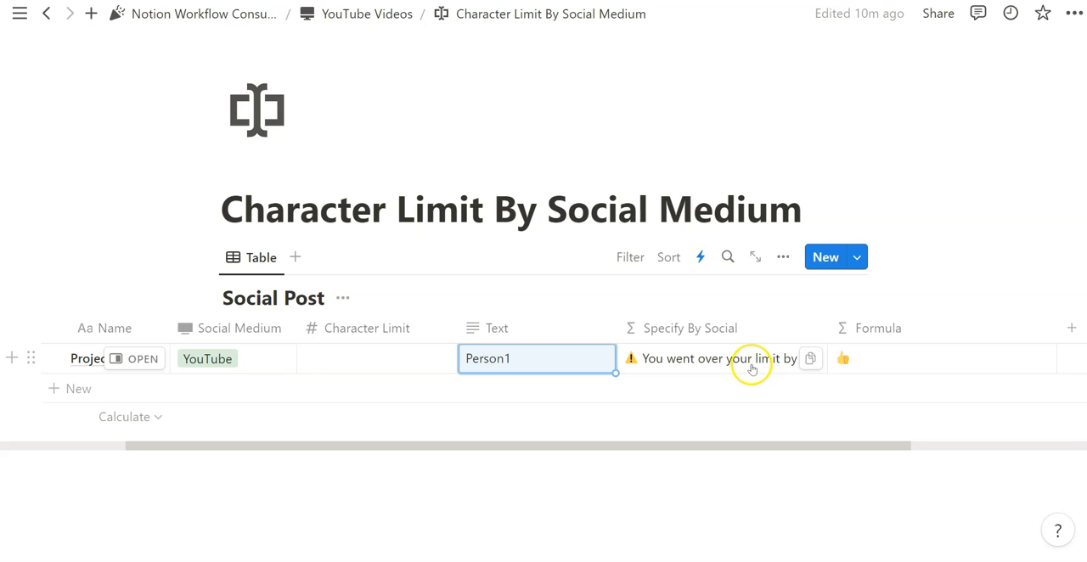
Set the YouTube limit to 100 and the X limit to 2 in the Specify By Social formula.
{"action": "left_click", "coordinate": [752, 369]}
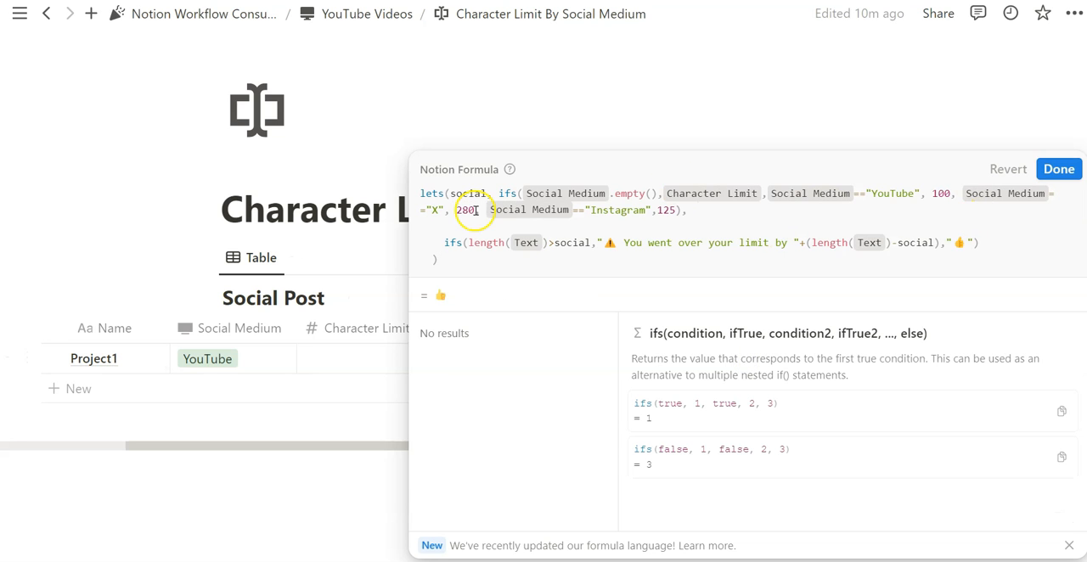
{"action": "left_click", "coordinate": [472, 209]}
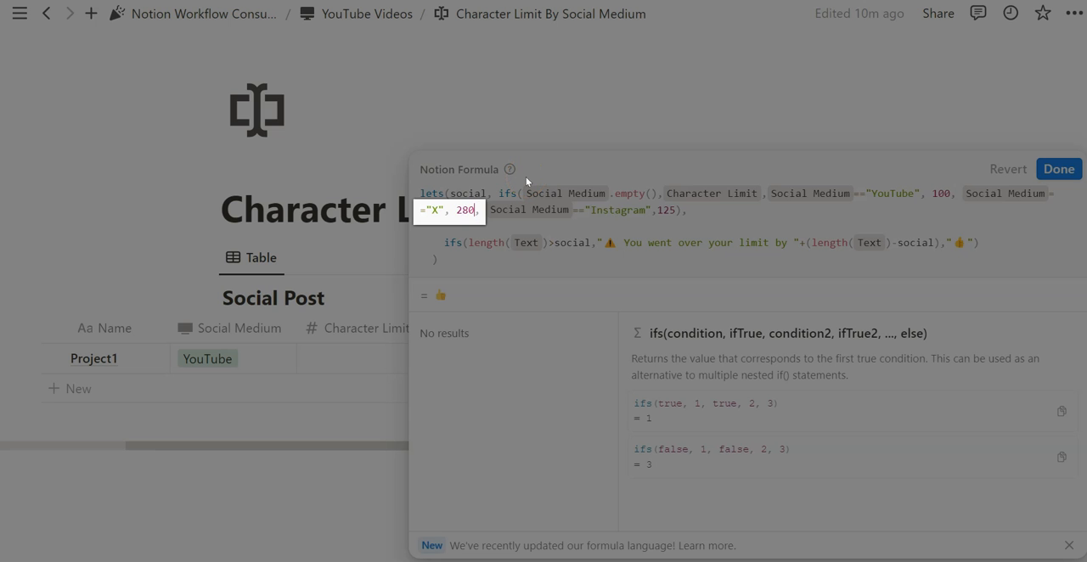
{"action": "key", "text": "BackSpace"}
{"action": "key", "text": "BackSpace"}
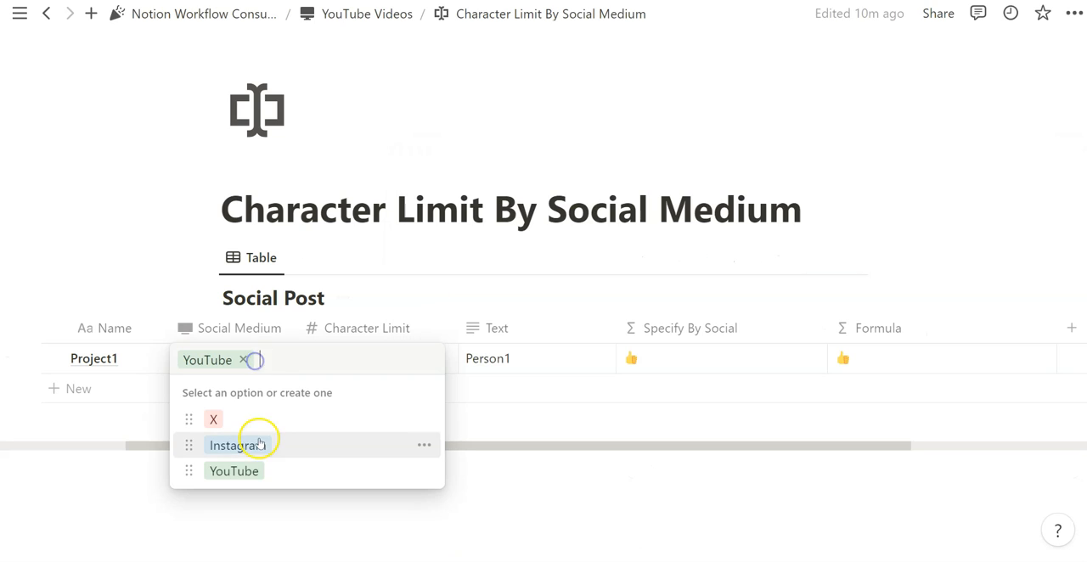
Set Project1's Social Medium to X and check its Text against the over-limit warning.
{"action": "left_click", "coordinate": [240, 417]}
{"action": "left_click", "coordinate": [529, 353]}
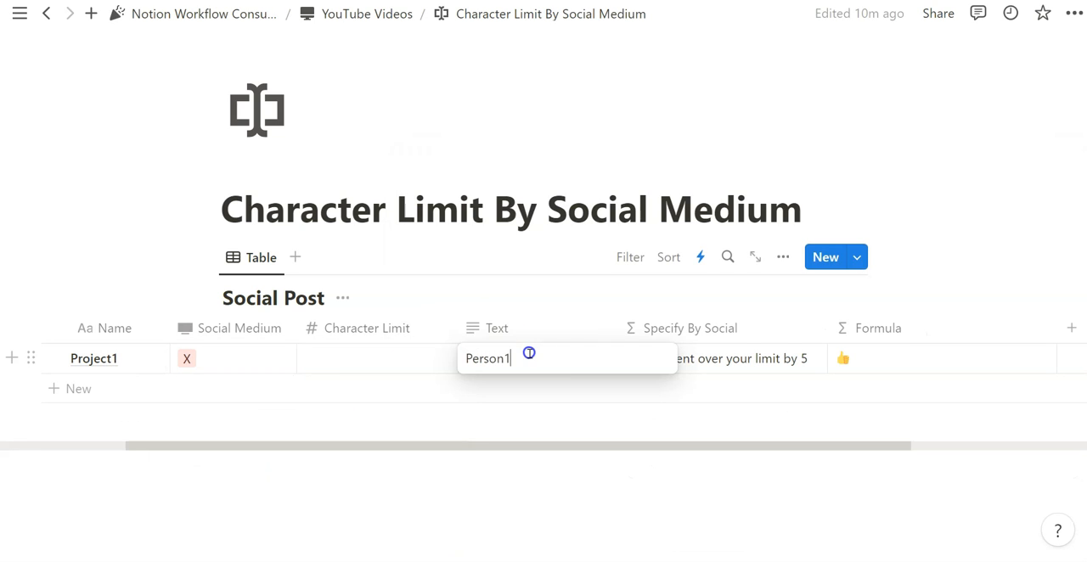
{"action": "left_click_drag", "start_coordinate": [466, 359], "coordinate": [549, 372]}
{"action": "key", "text": "Escape"}
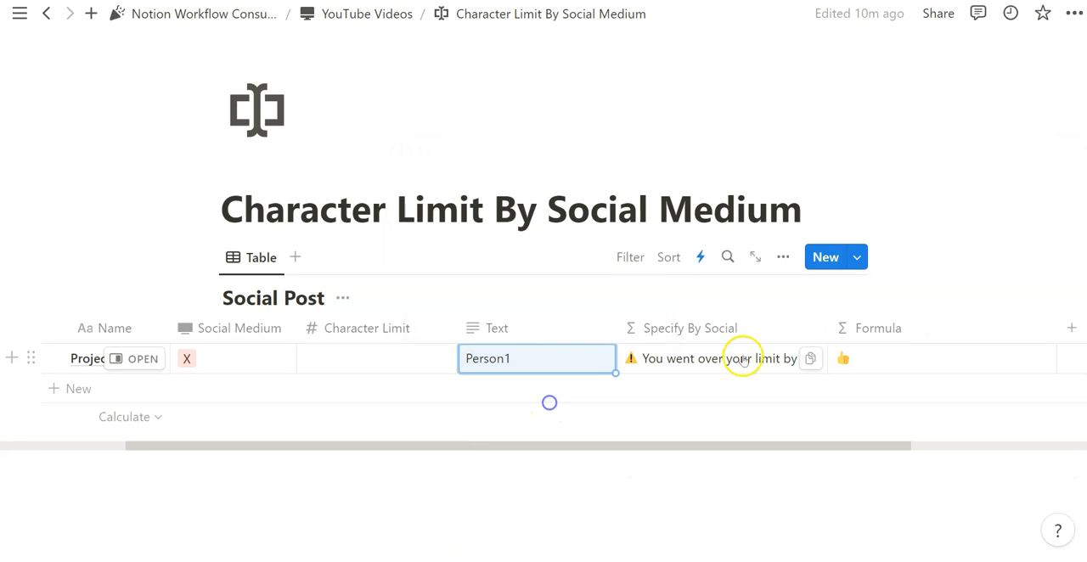
Set the X limit to 280 and the Instagram limit to 6 in the Specify By Social formula, and switch Project1's Social Medium to Instagram.
{"action": "left_click", "coordinate": [756, 363]}
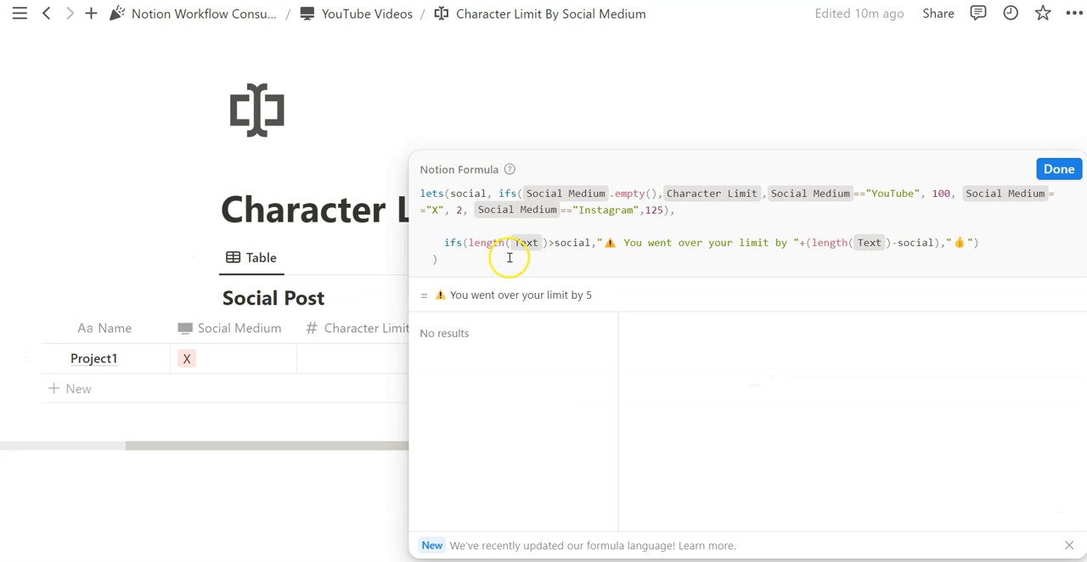
{"action": "left_click", "coordinate": [460, 209]}
{"action": "left_click", "coordinate": [673, 210]}
{"action": "key", "text": "BackSpace"}
{"action": "key", "text": "BackSpace"}
{"action": "key", "text": "BackSpace"}
{"action": "type", "text": "7"}
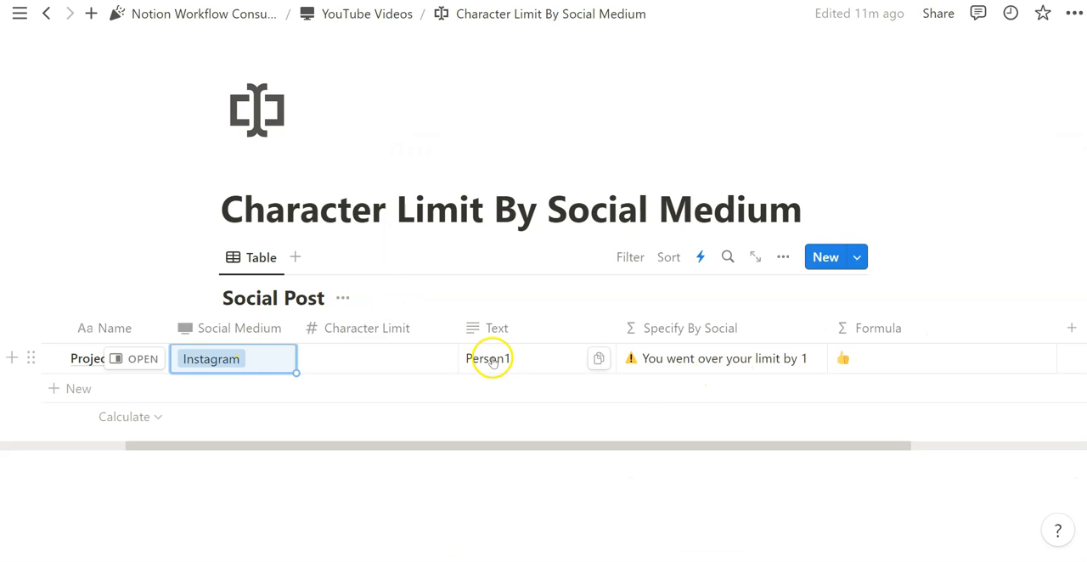
Check Project1's Text and its over-limit warning against the Instagram limit in the Specify By Social formula.
{"action": "left_click", "coordinate": [548, 359]}
{"action": "left_click_drag", "start_coordinate": [548, 359], "coordinate": [495, 360]}
{"action": "left_click", "coordinate": [760, 359]}
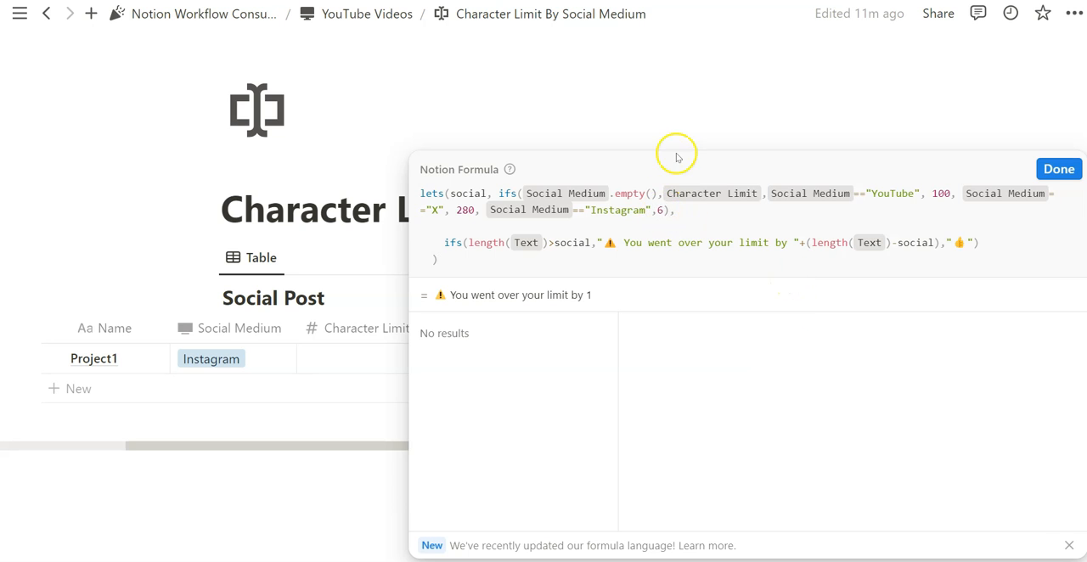
{"action": "left_click", "coordinate": [676, 125]}
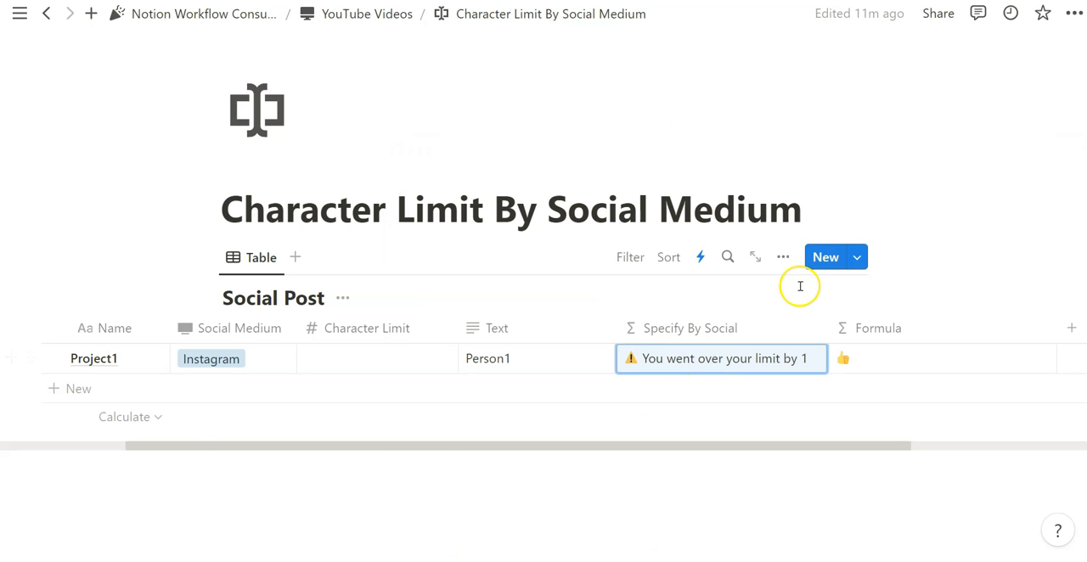
Clear Project1's Social Medium and set its Character Limit to 5.
{"action": "left_click", "coordinate": [255, 359]}
{"action": "left_click", "coordinate": [253, 361]}
{"action": "key", "text": "Escape"}
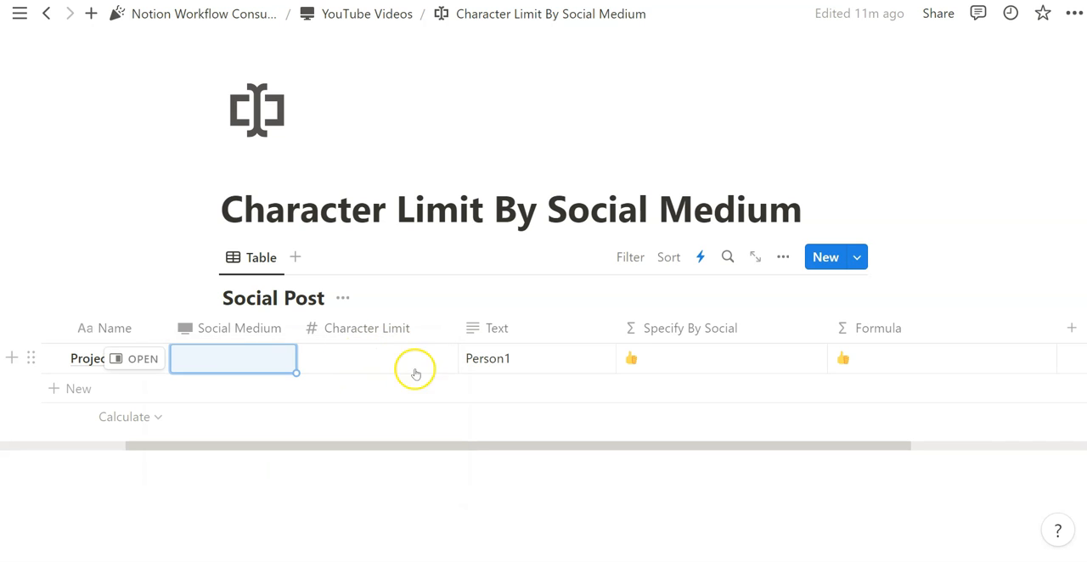
{"action": "left_click", "coordinate": [437, 357]}
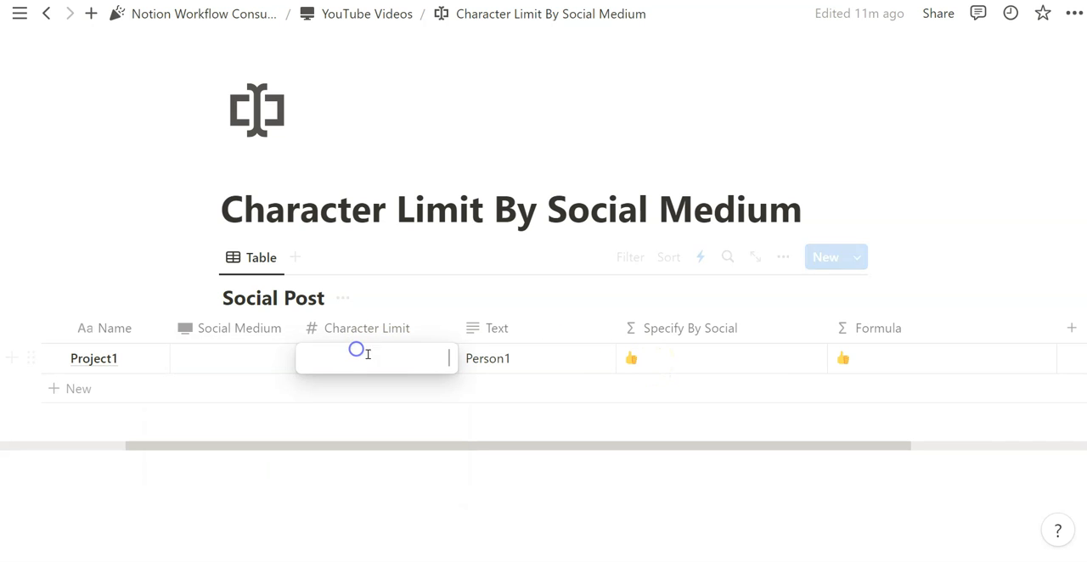
{"action": "type", "text": "5"}
{"action": "key", "text": "Return"}
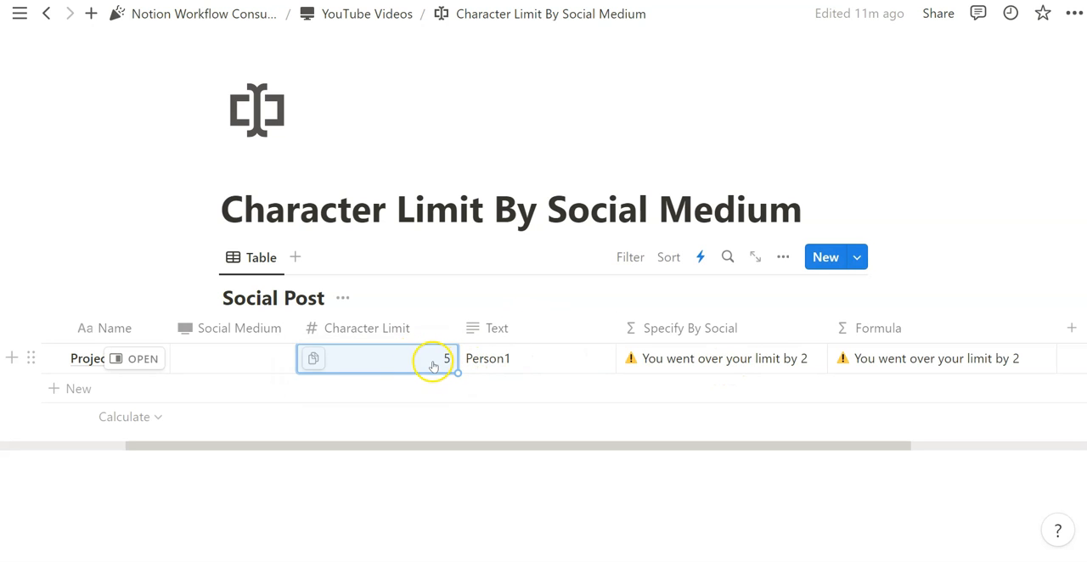
{"action": "key", "text": "Escape"}
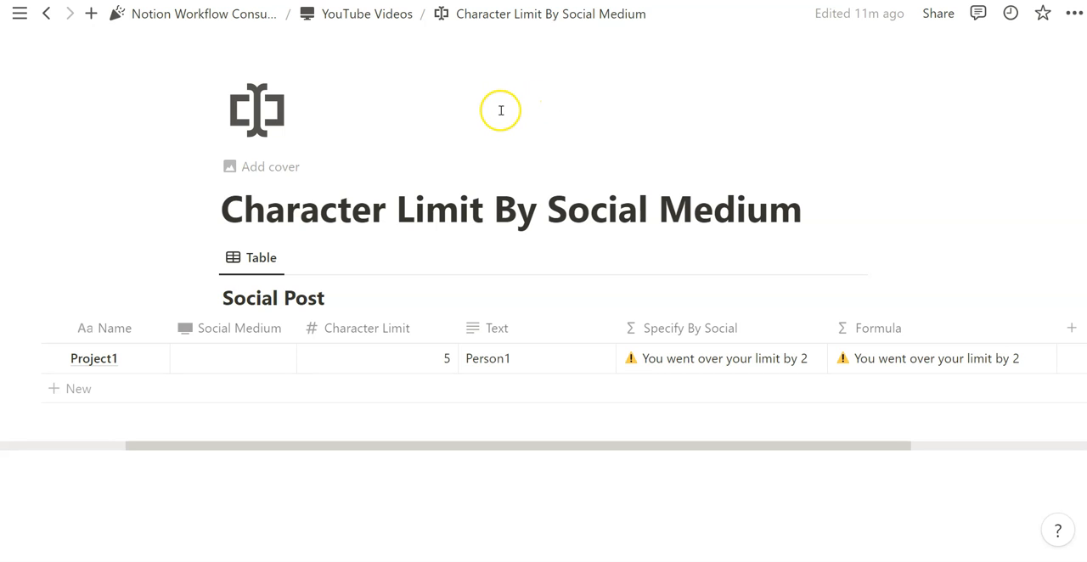
Examine how the social variable is defined and used in the Specify By Social formula, and compare it with the simpler Formula property.
{"action": "left_click_drag", "start_coordinate": [807, 214], "coordinate": [550, 219]}
{"action": "left_click", "coordinate": [528, 288]}
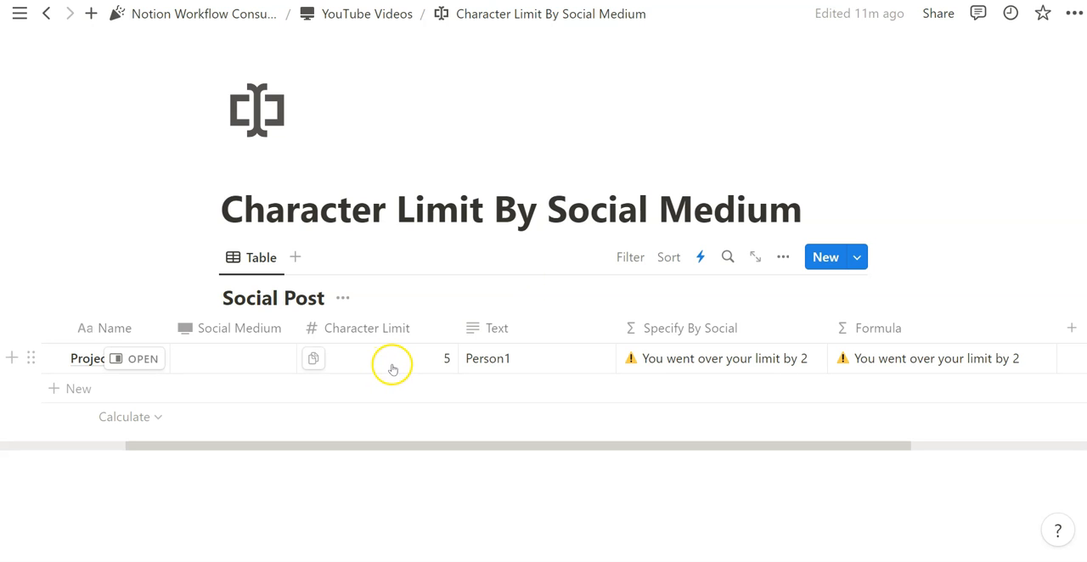
{"action": "left_click", "coordinate": [252, 360]}
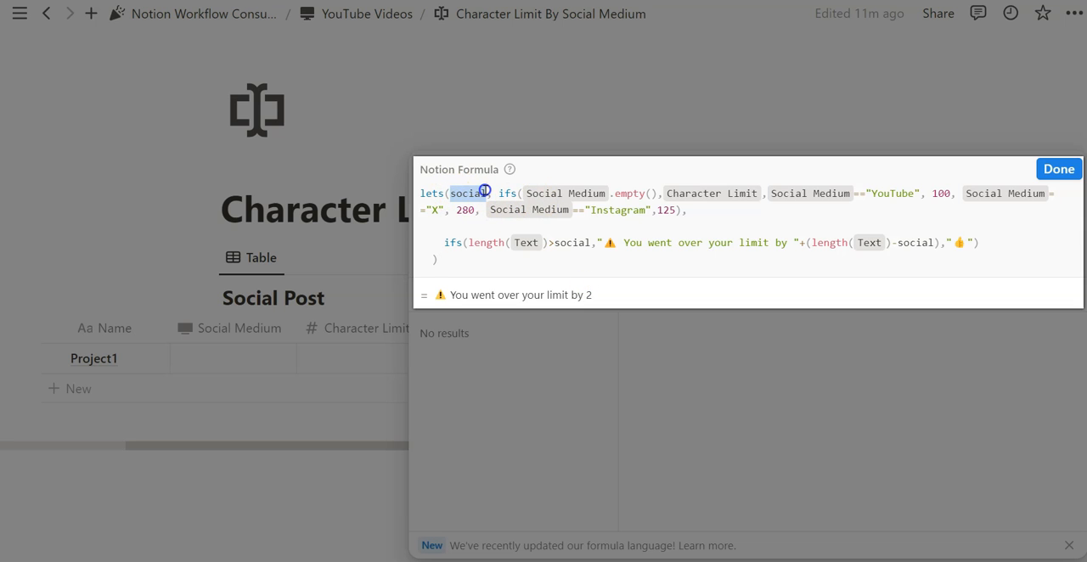
{"action": "left_click_drag", "start_coordinate": [688, 210], "coordinate": [500, 193]}
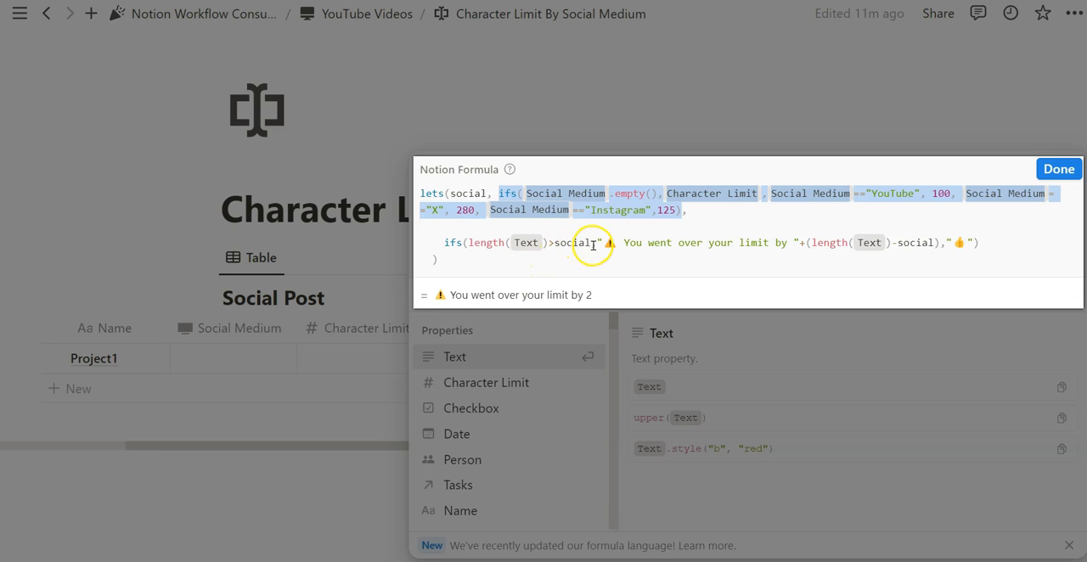
{"action": "double_click", "coordinate": [559, 243]}
{"action": "left_click", "coordinate": [1059, 169]}
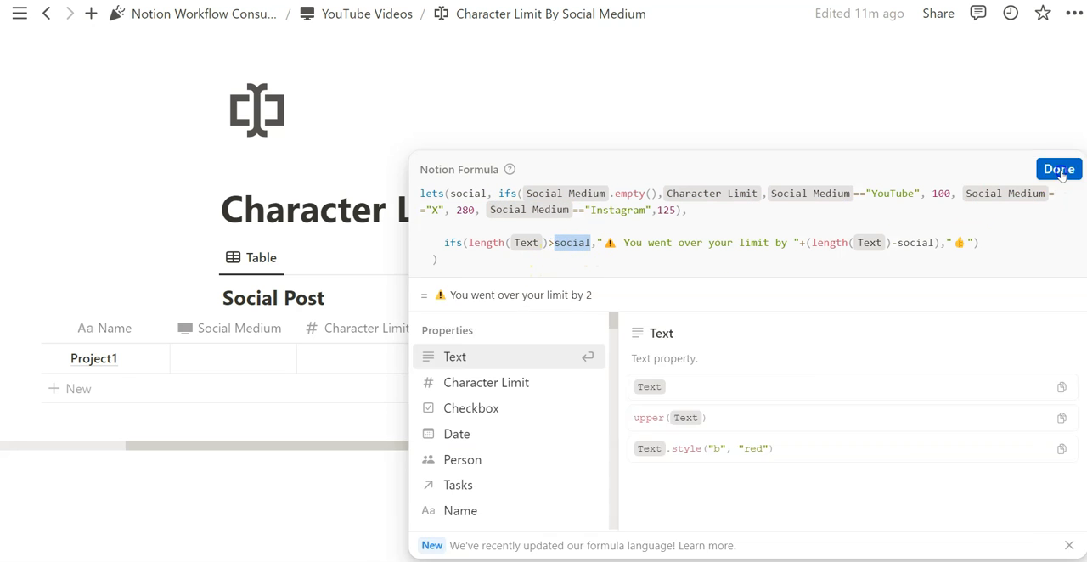
{"action": "left_click", "coordinate": [889, 362]}
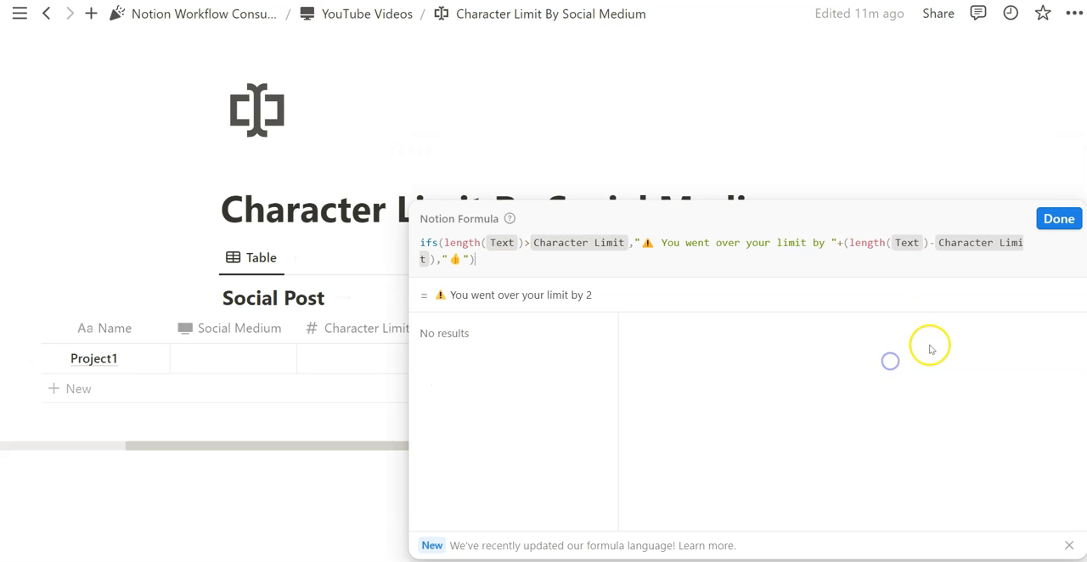
{"action": "left_click", "coordinate": [794, 134]}
In the Specify By Social formula, style the over-limit warning text bold with .style("b") and the excess count italic with .style("i").
{"action": "left_click", "coordinate": [699, 367]}
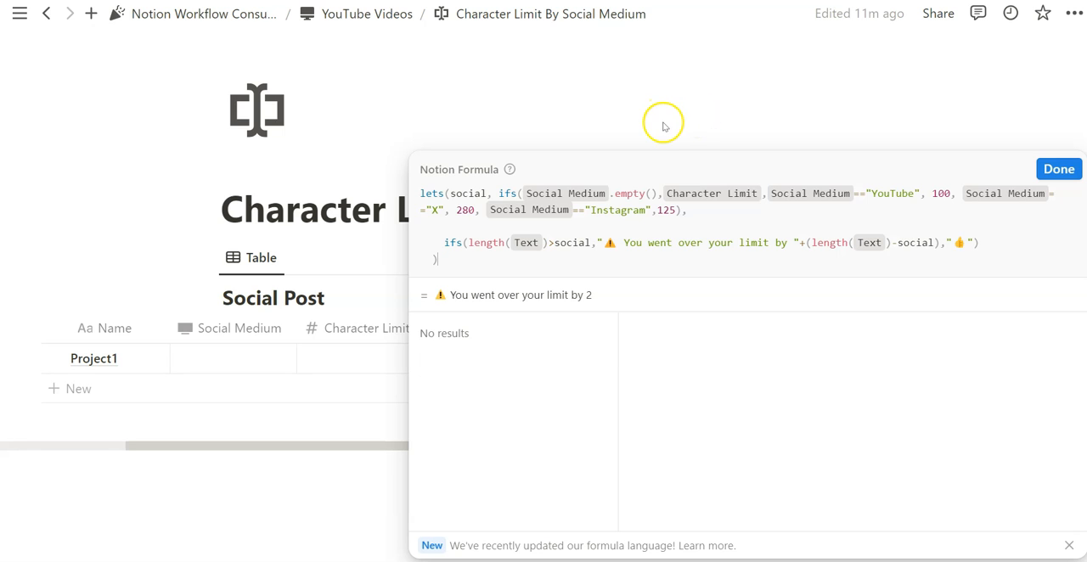
{"action": "left_click", "coordinate": [801, 244]}
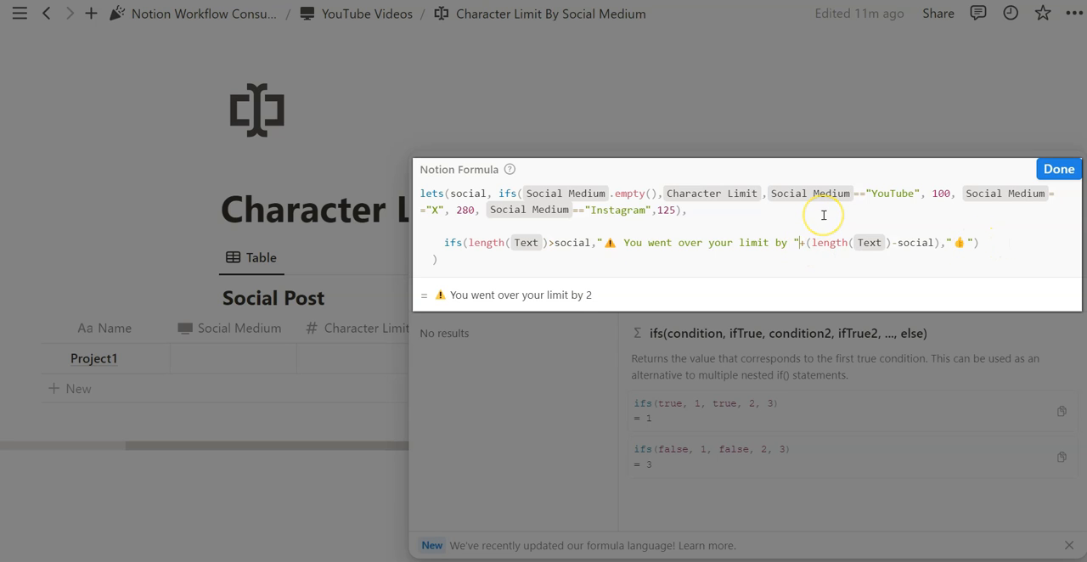
{"action": "type", "text": ".style(\"b\")"}
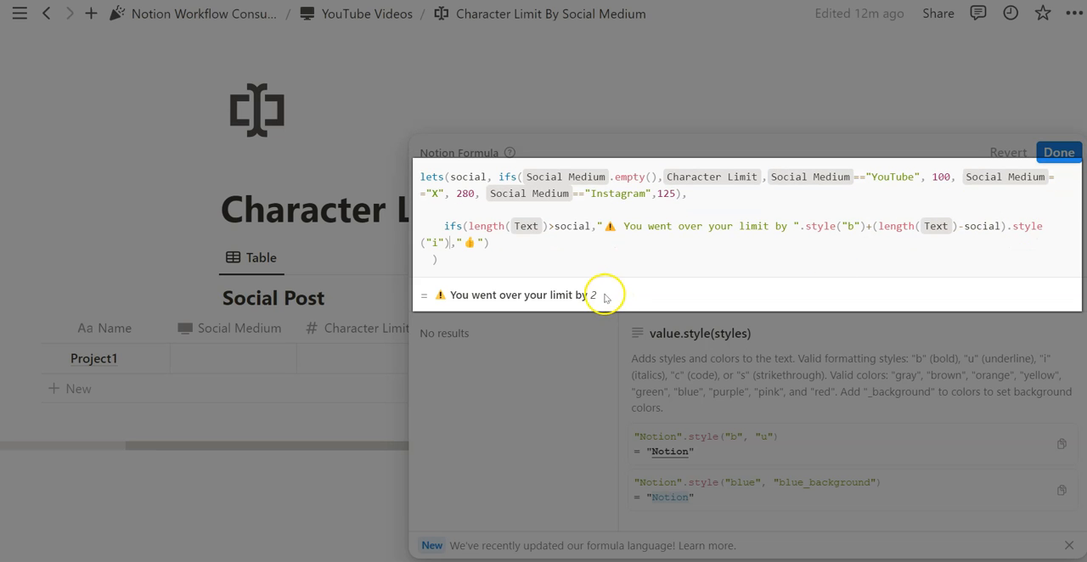
{"action": "left_click_drag", "start_coordinate": [604, 296], "coordinate": [456, 293]}
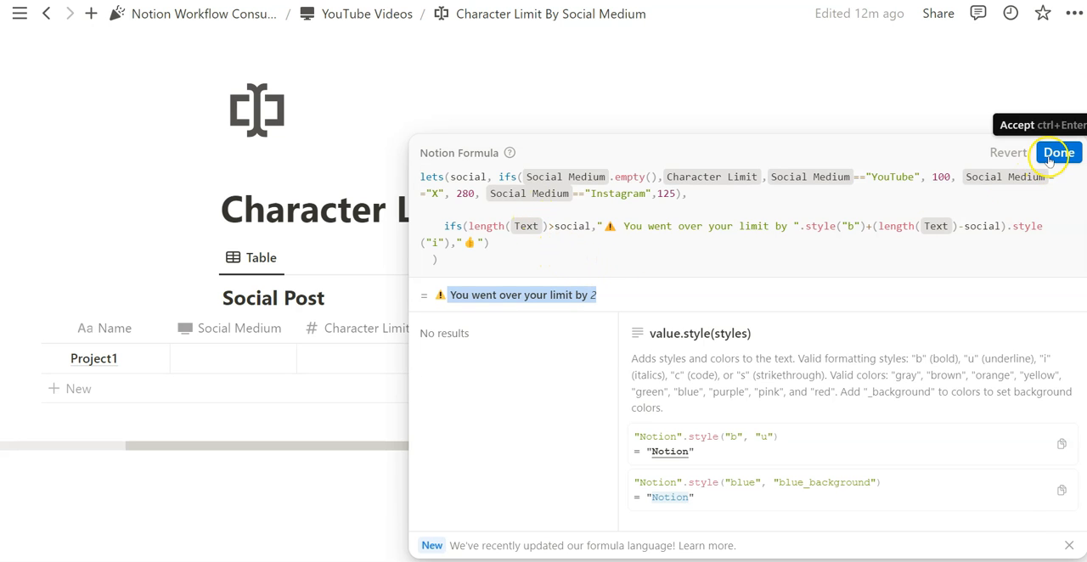
{"action": "left_click", "coordinate": [1058, 152]}
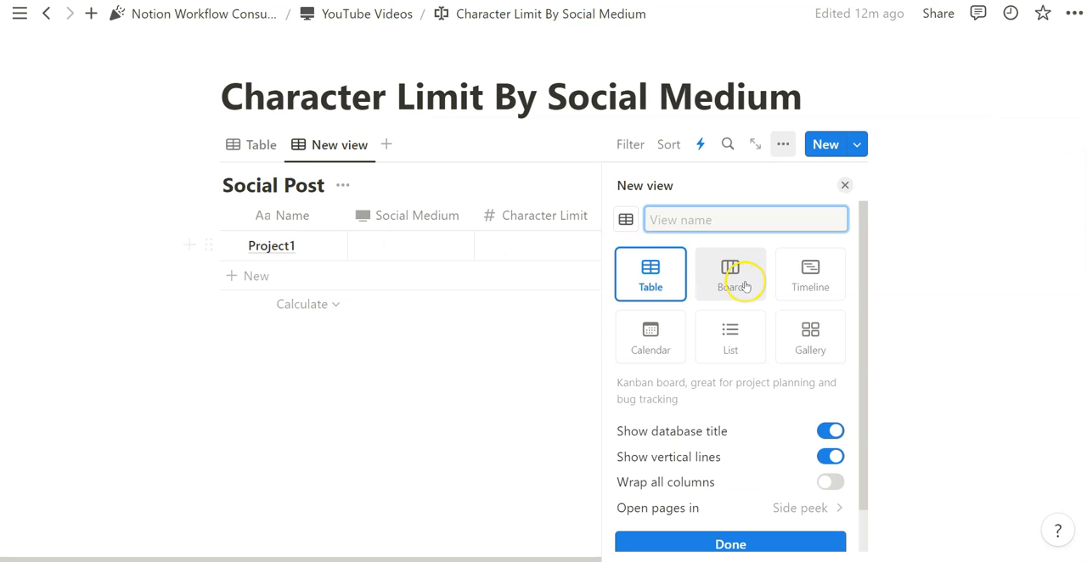
Add a List view to the Social Post database and show the Specify By Social property in it.
{"action": "left_click", "coordinate": [730, 340]}
{"action": "left_click", "coordinate": [783, 144]}
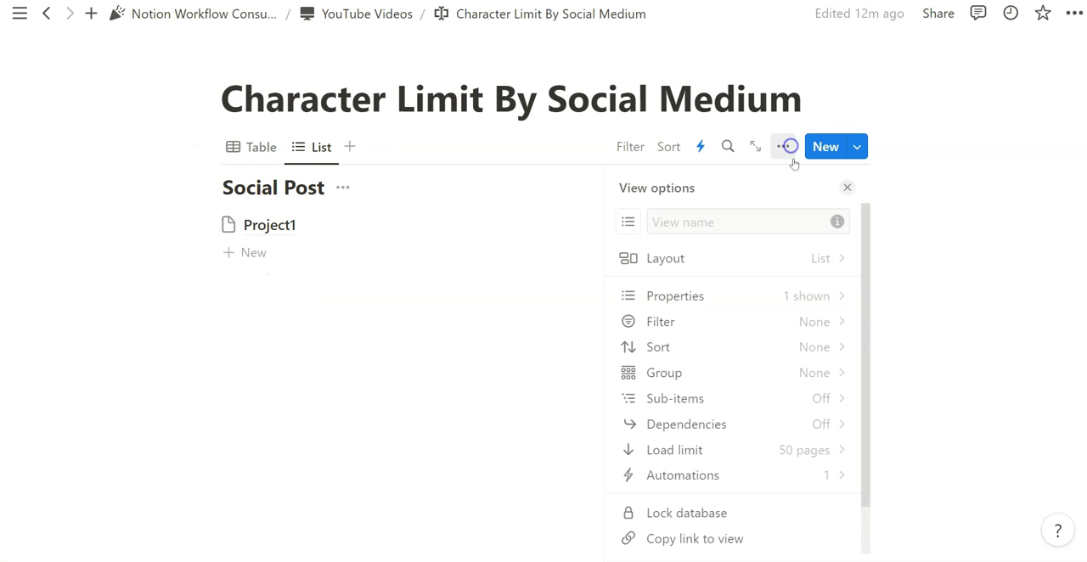
{"action": "left_click", "coordinate": [756, 303]}
{"action": "left_click", "coordinate": [819, 316]}
{"action": "left_click", "coordinate": [529, 195]}
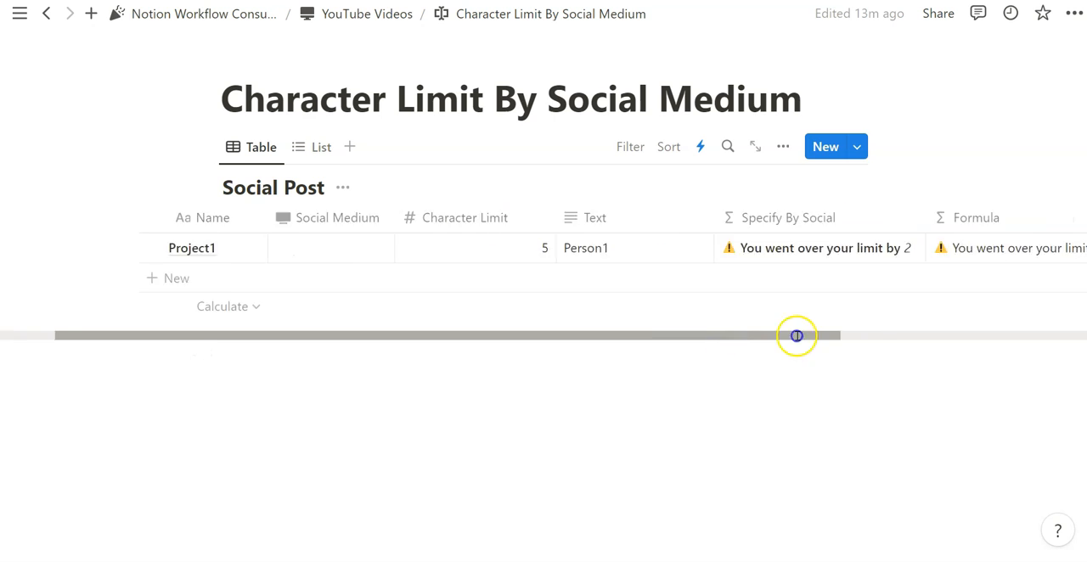
Return to the Table view and compare the Formula and Specify By Social formulas with Project1's Social Medium options.
{"action": "left_click_drag", "start_coordinate": [795, 334], "coordinate": [838, 335]}
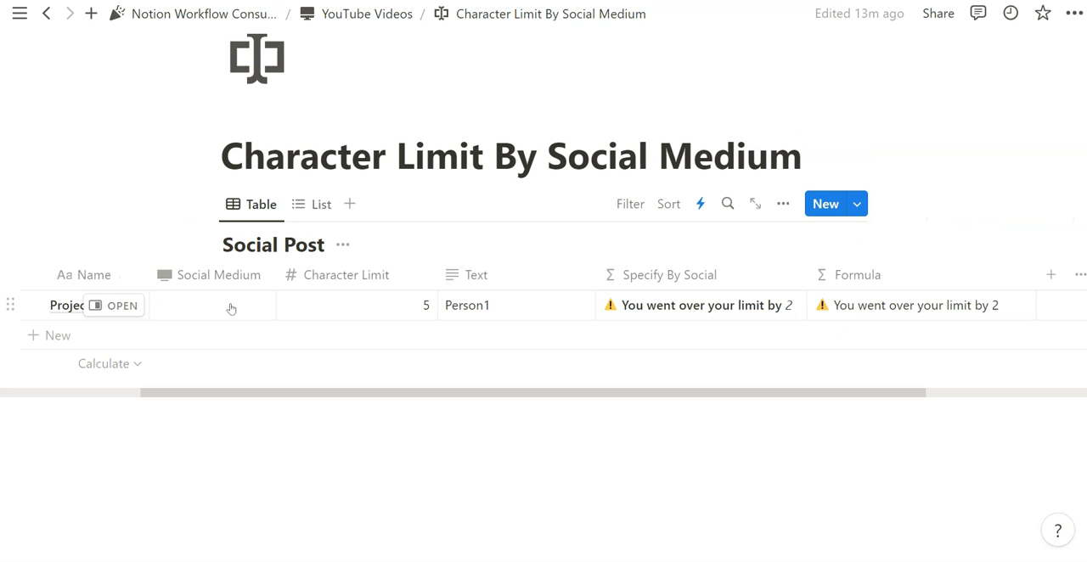
{"action": "left_click", "coordinate": [230, 308]}
{"action": "left_click", "coordinate": [151, 221]}
{"action": "left_click", "coordinate": [716, 304]}
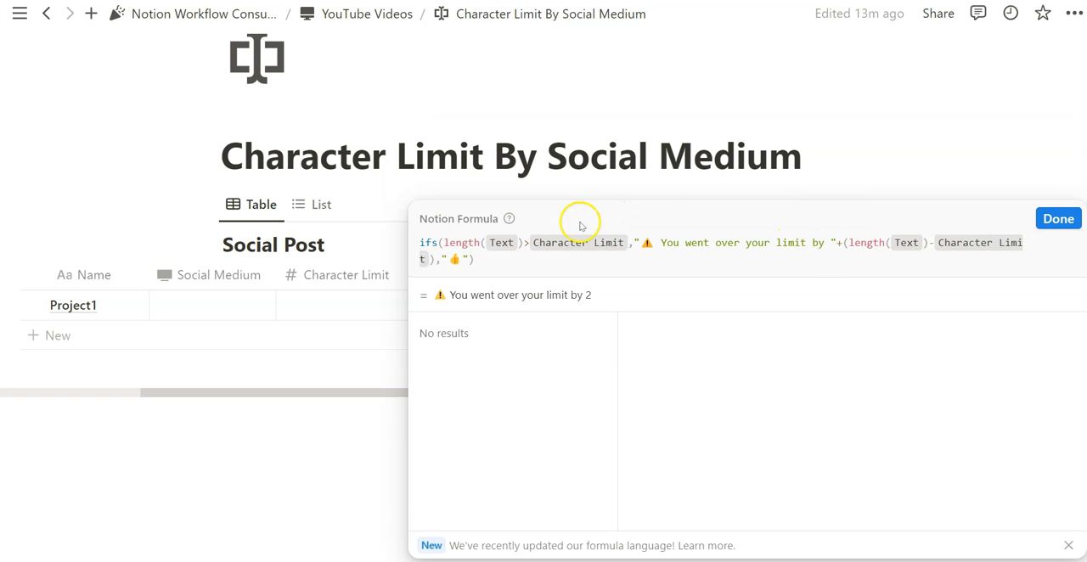
{"action": "left_click", "coordinate": [1055, 223]}
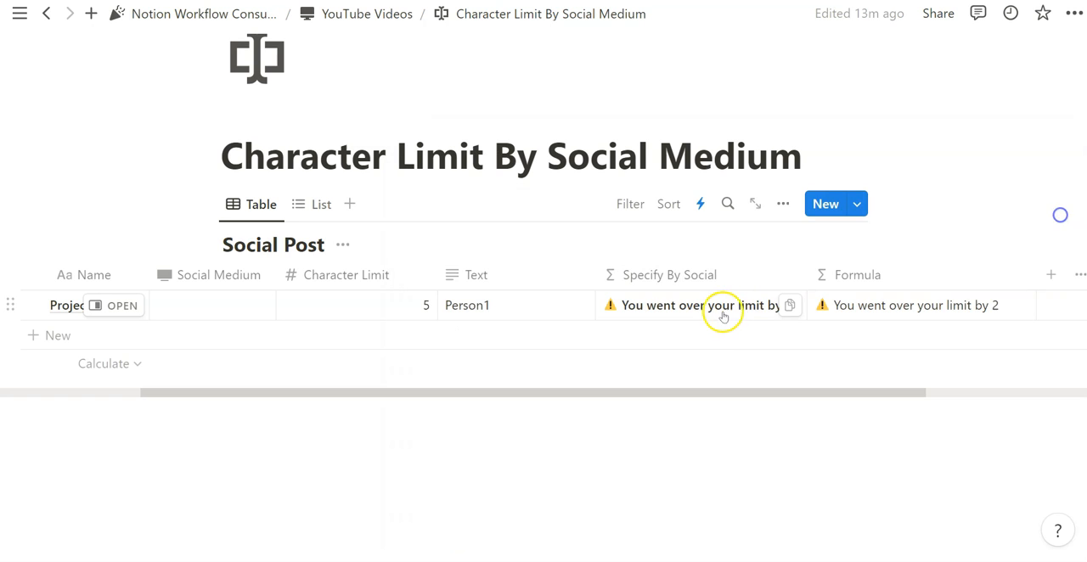
{"action": "left_click", "coordinate": [718, 311]}
{"action": "left_click_drag", "start_coordinate": [687, 195], "coordinate": [488, 178]}
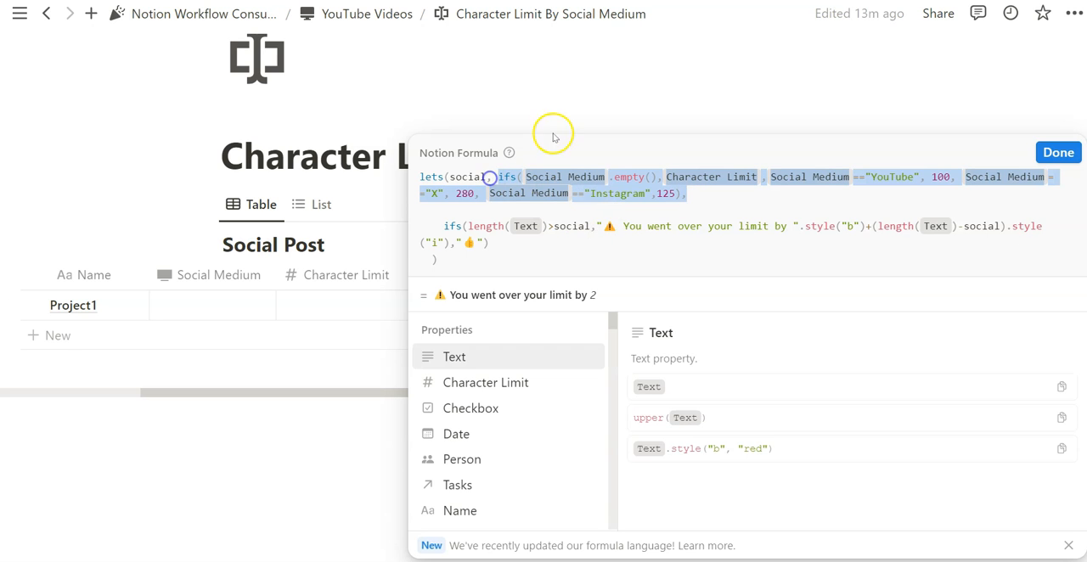
{"action": "left_click", "coordinate": [589, 110]}
{"action": "left_click", "coordinate": [223, 309]}
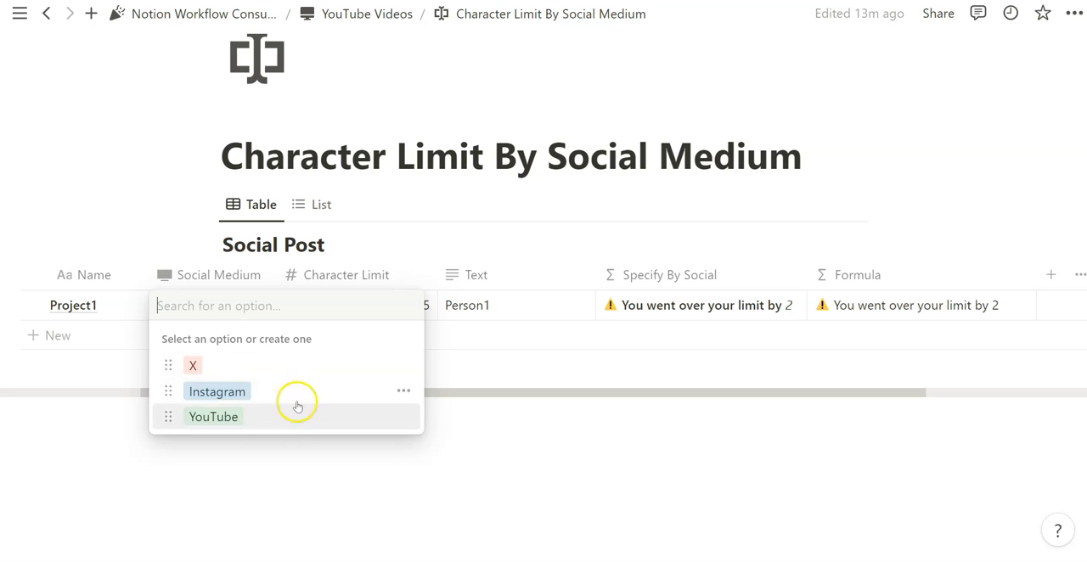
{"action": "key", "text": "Escape"}
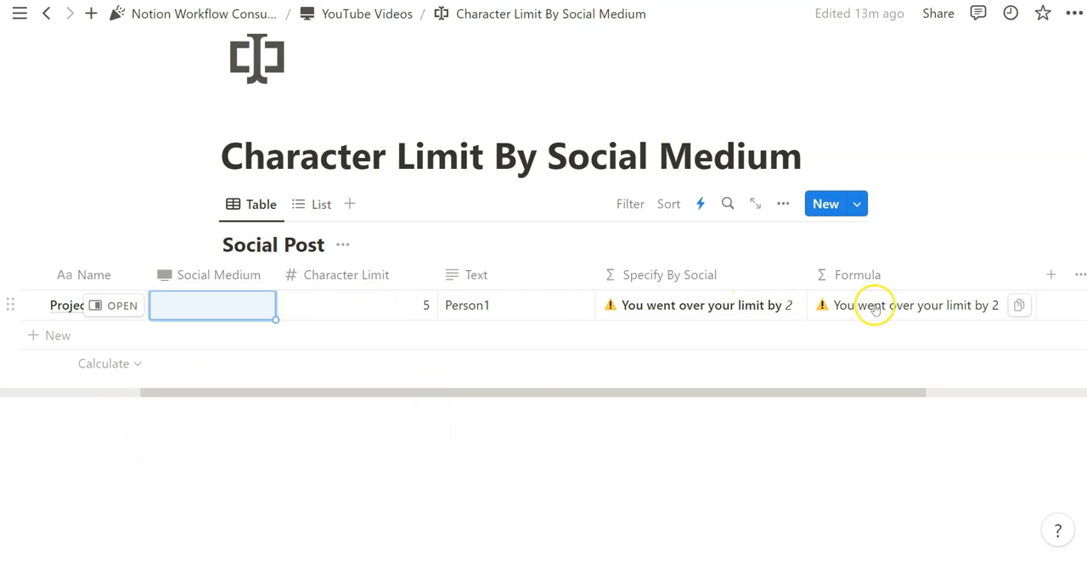
Clear Project1's Character Limit and check the Specify By Social formula with both limit and medium empty.
{"action": "left_click", "coordinate": [409, 306]}
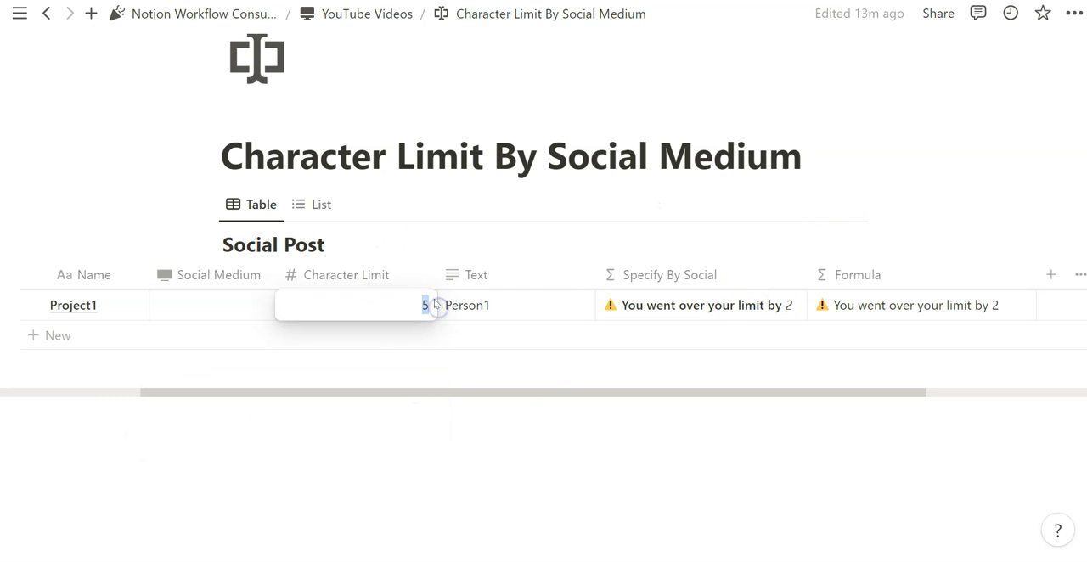
{"action": "key", "text": "BackSpace"}
{"action": "key", "text": "Escape"}
{"action": "left_click", "coordinate": [682, 306]}
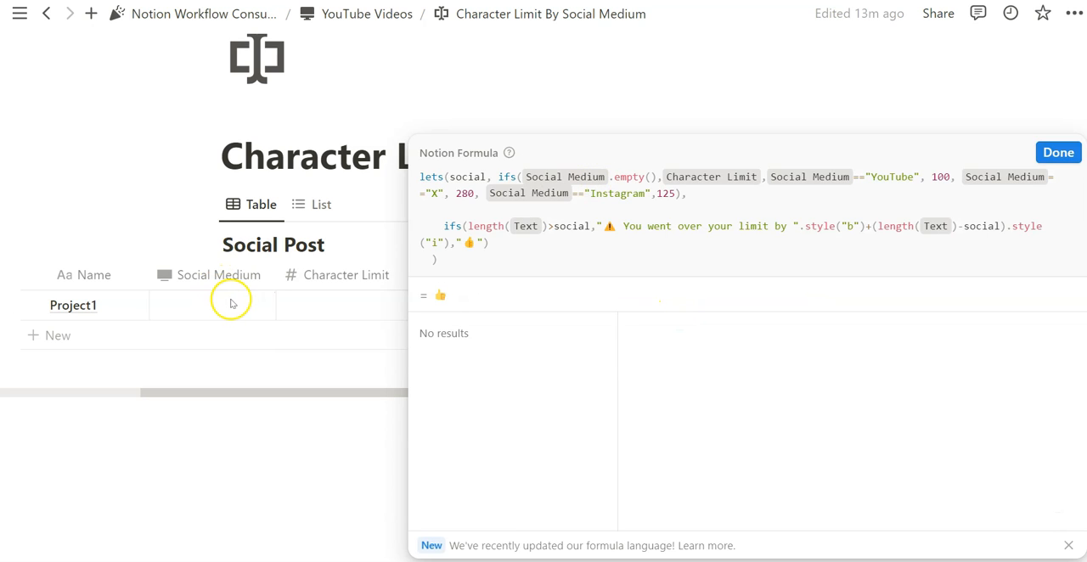
{"action": "left_click", "coordinate": [290, 303]}
{"action": "left_click", "coordinate": [357, 304]}
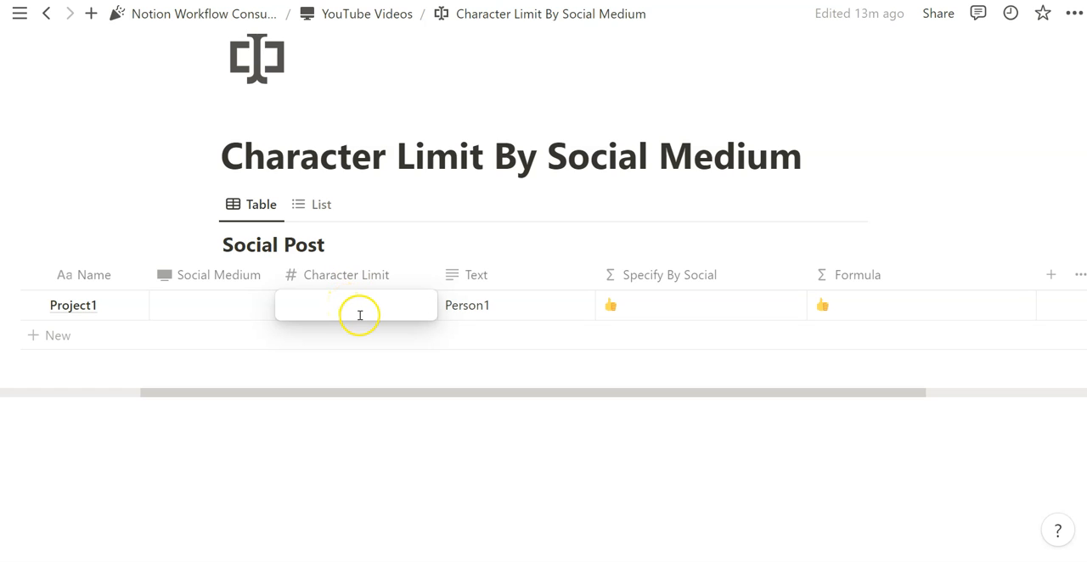
Look at the Social Post database in the List view and return to the Table view.
{"action": "left_click", "coordinate": [316, 203]}
{"action": "left_click", "coordinate": [316, 203]}
{"action": "left_click", "coordinate": [256, 205]}
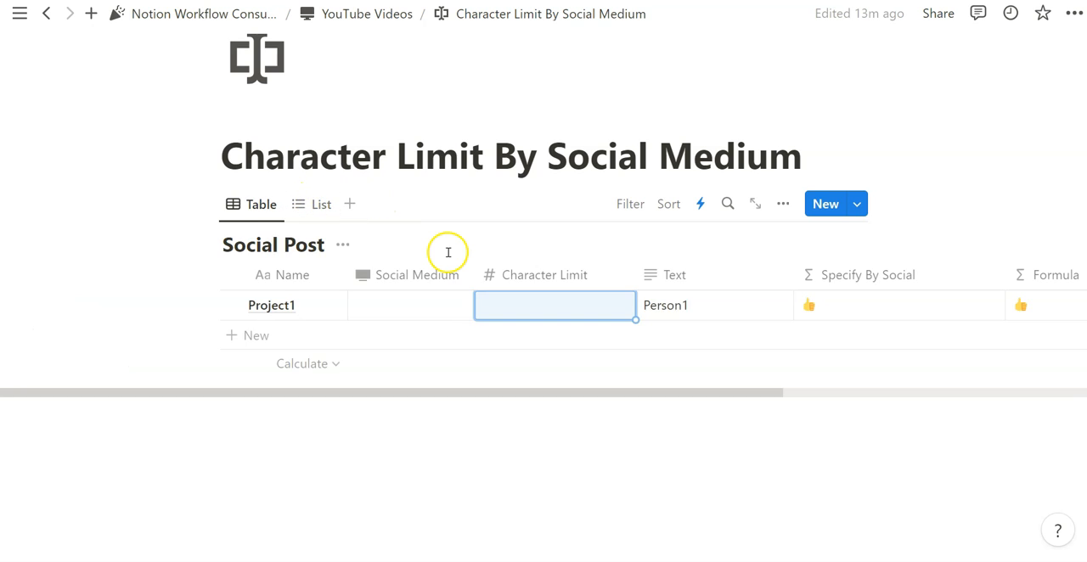
{"action": "scroll", "coordinate": [449, 252], "scroll_direction": "up", "scroll_amount": 1}
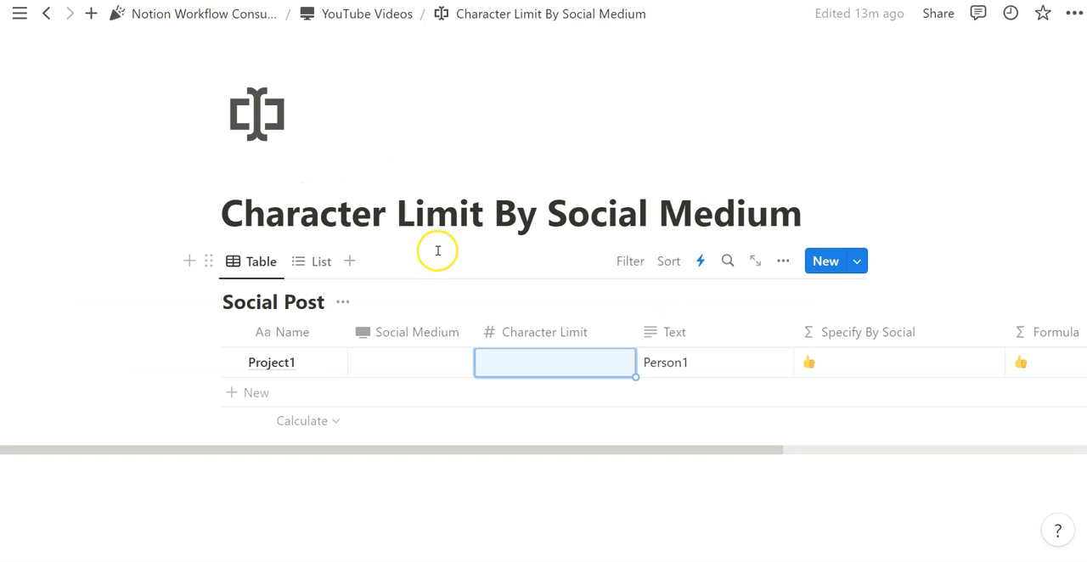